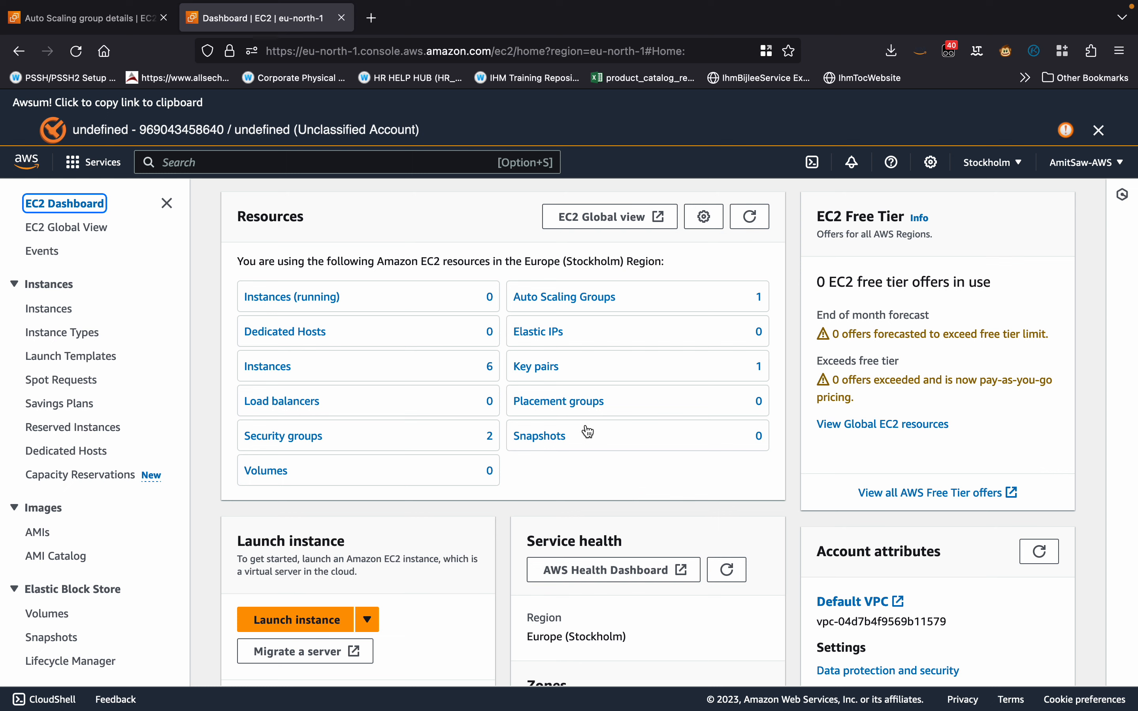
Start a new EC2 launch template and name it "mytemplate-" followed by the account owner's first name.
left_click(205, 165)
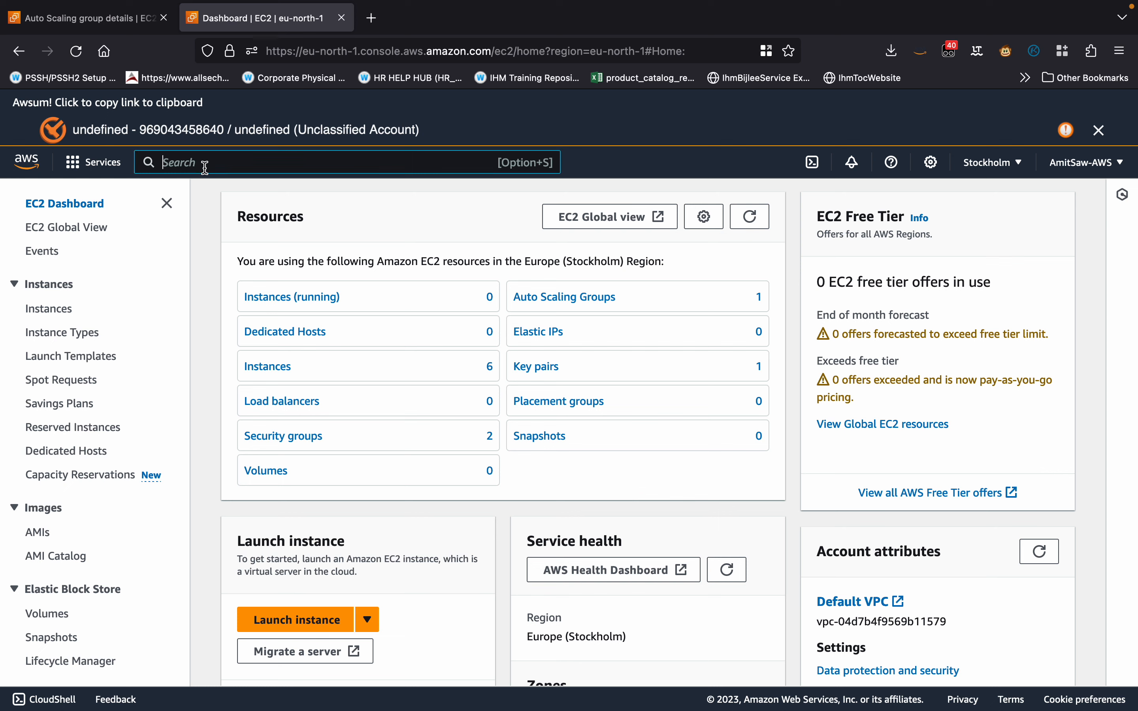
left_click(201, 230)
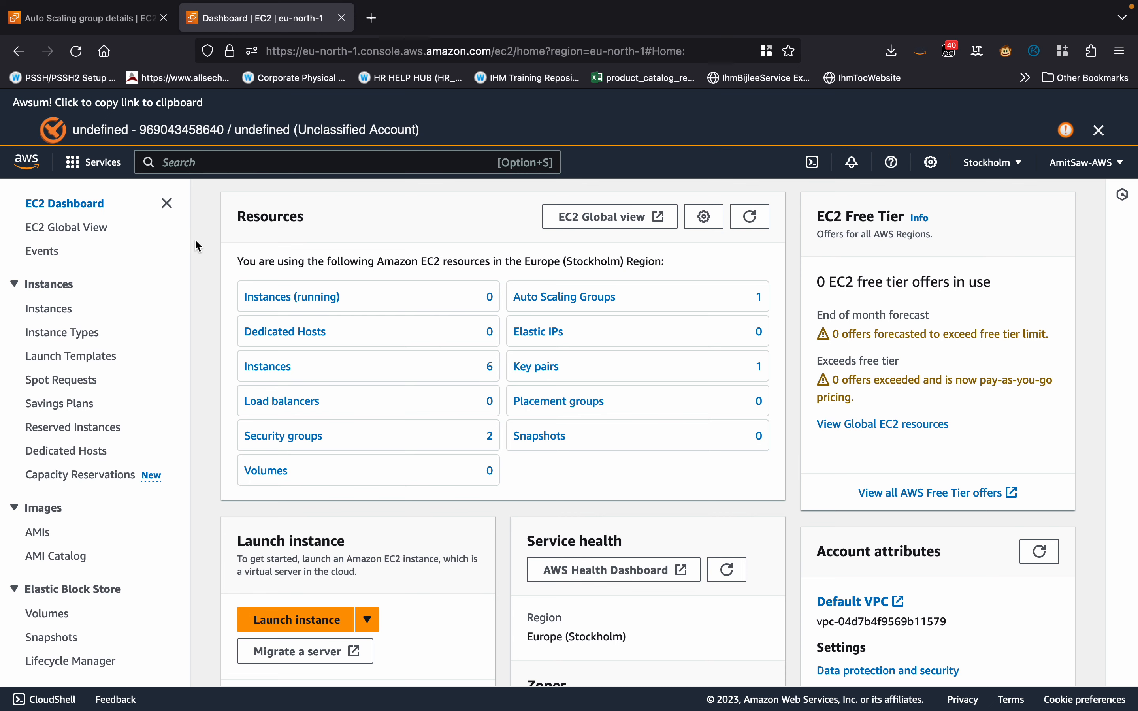
left_click(57, 362)
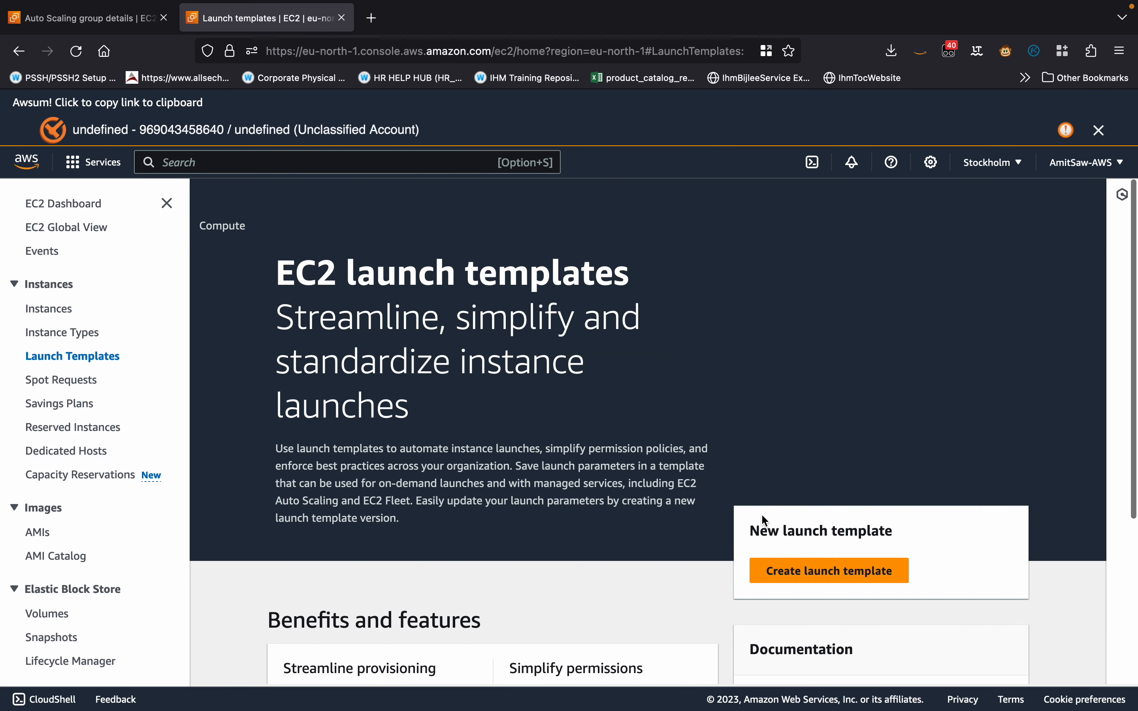
scroll(776, 513, "down", 2)
left_click(833, 484)
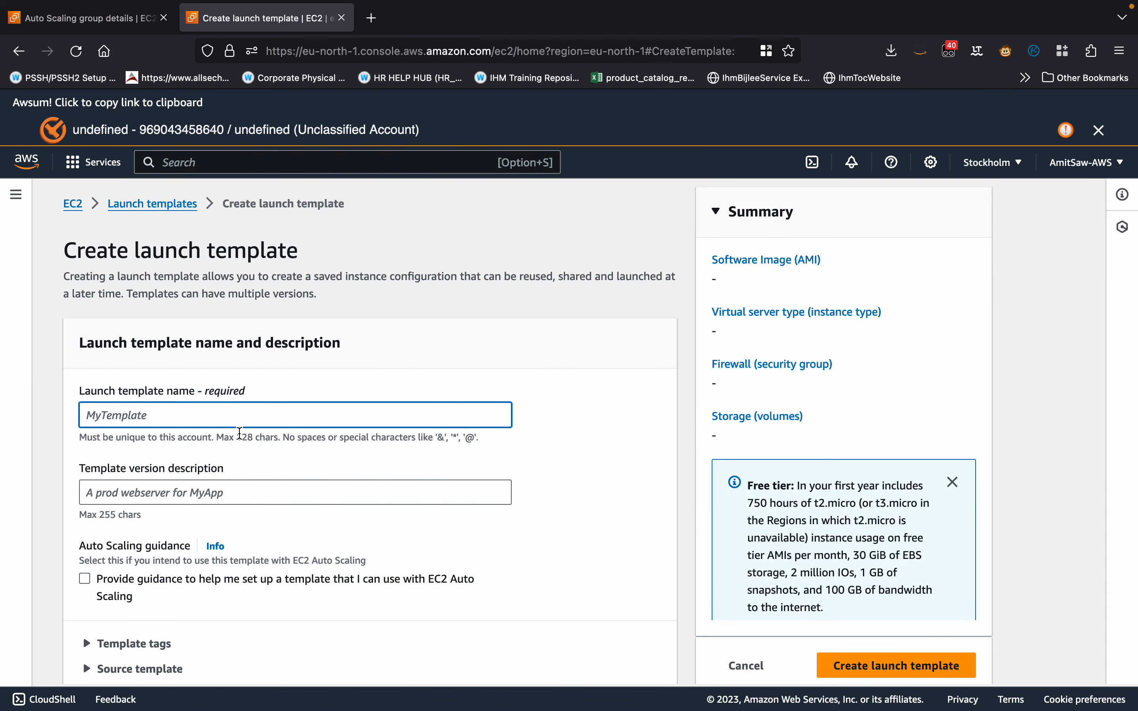
type("mytem")
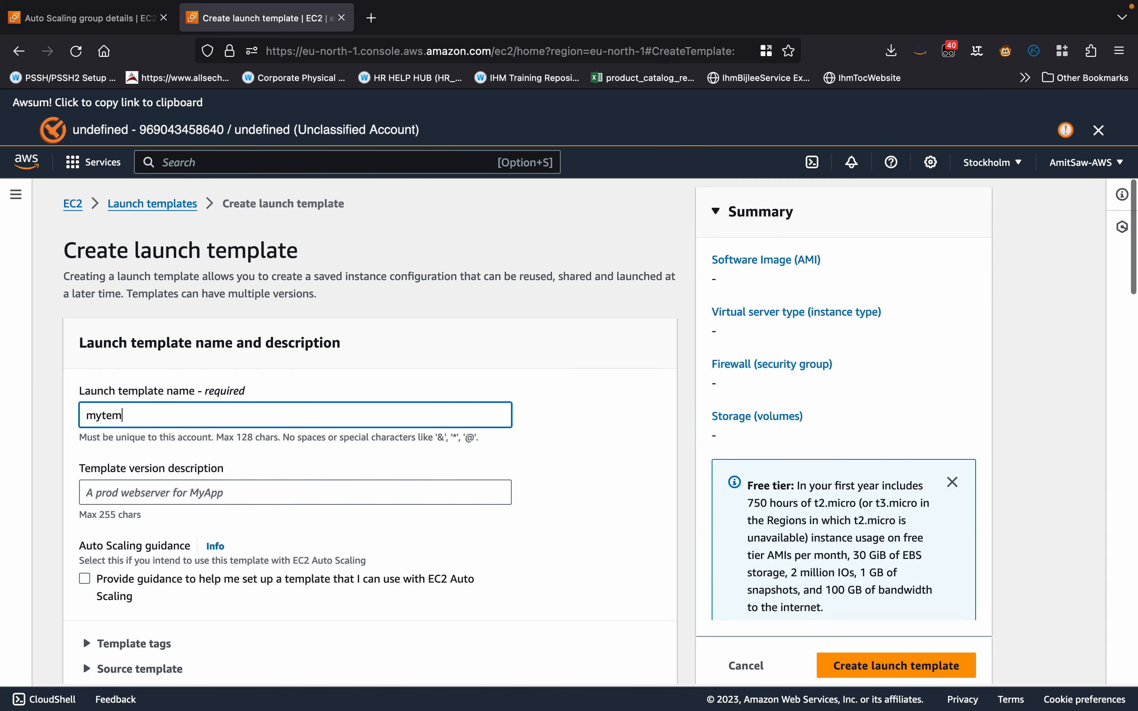
type("plate")
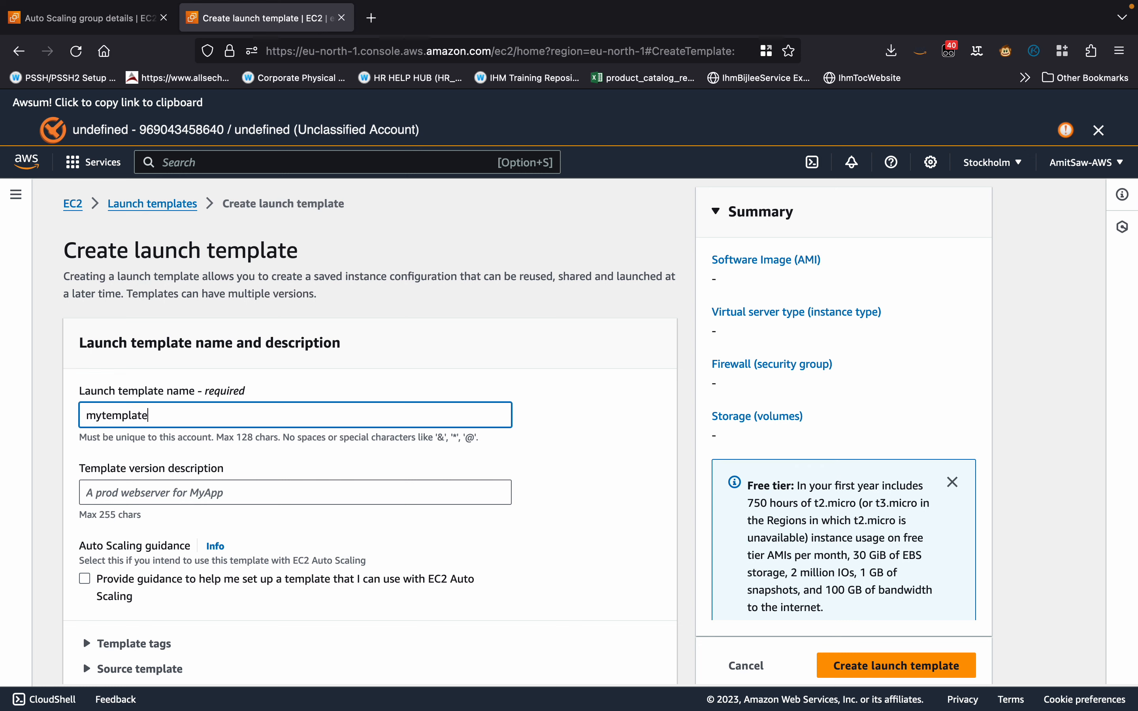
type("-Amit")
Choose the Amazon Linux quick start image as the launch template's AMI.
scroll(225, 441, "down", 10)
scroll(213, 387, "down", 3)
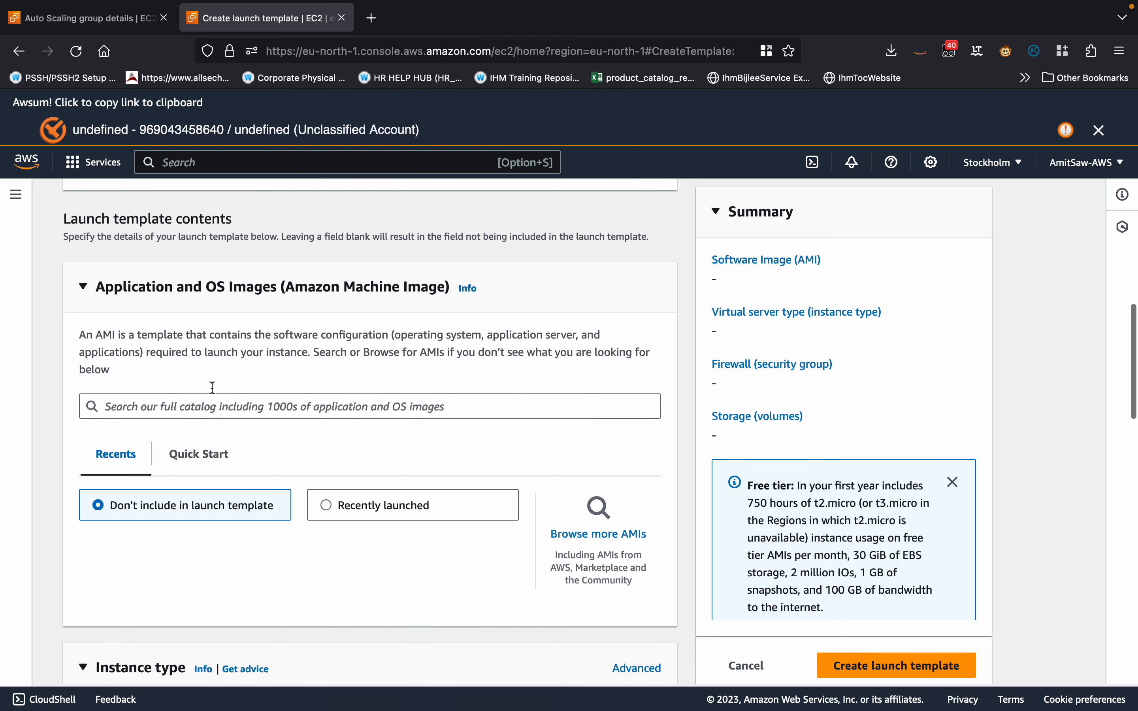
left_click(192, 388)
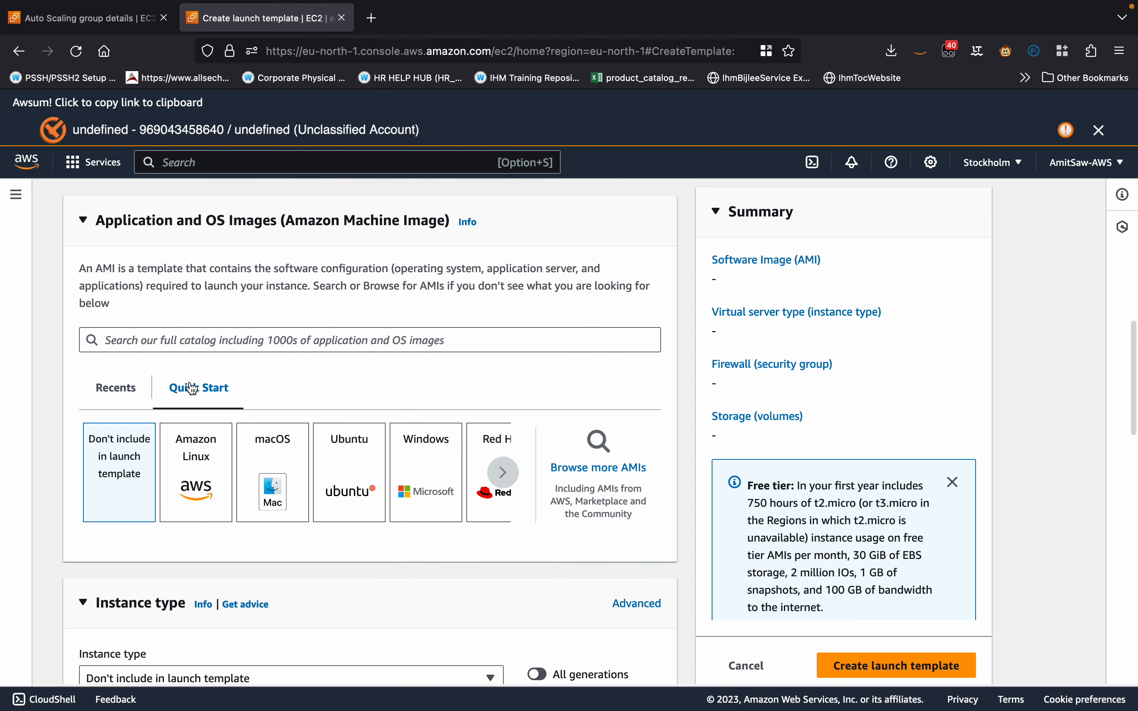
left_click(190, 486)
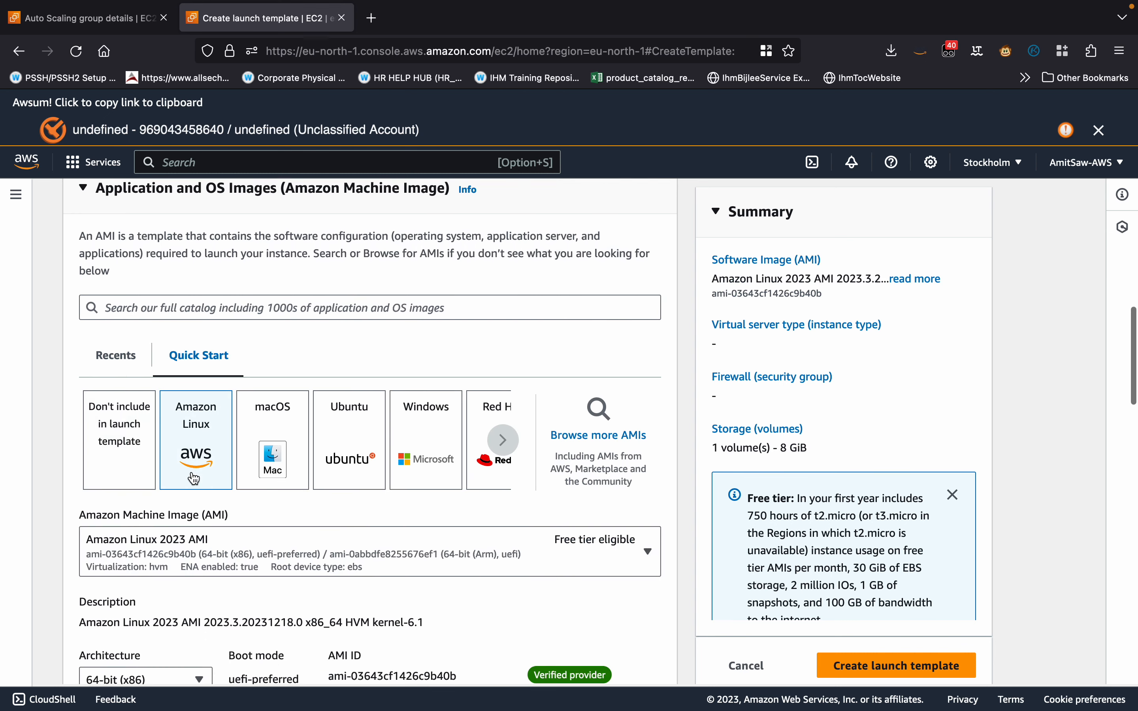
Set the launch template's login key pair to the existing "keypair".
scroll(156, 426, "down", 9)
scroll(146, 421, "down", 5)
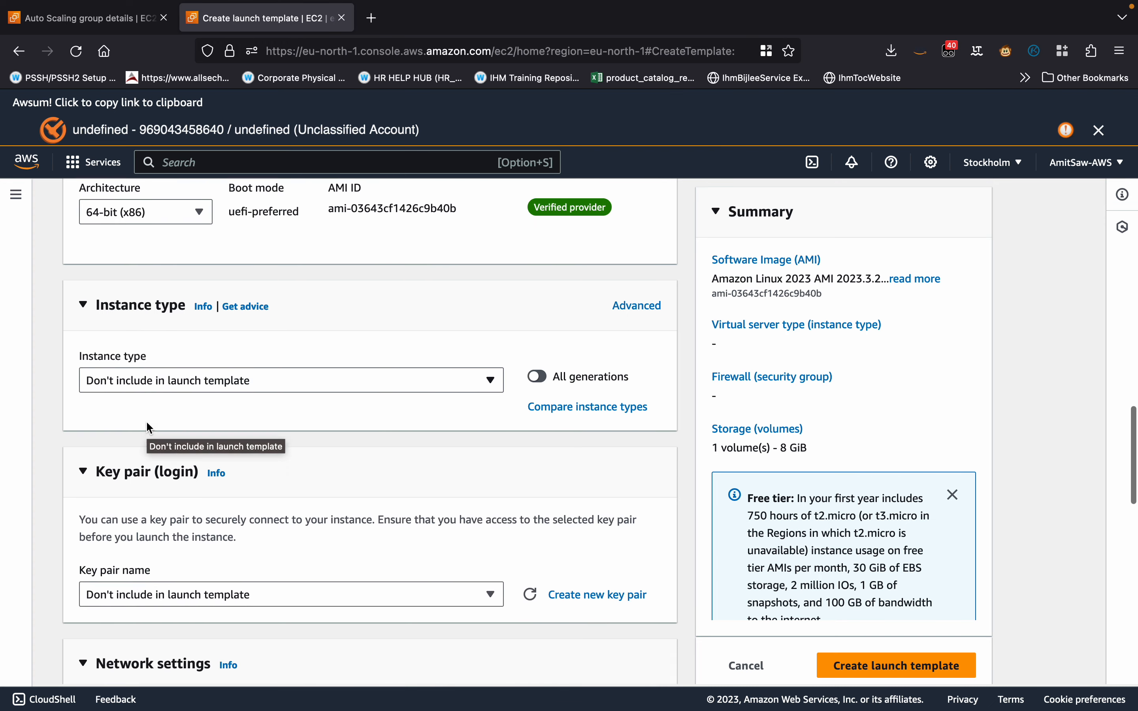
left_click(169, 412)
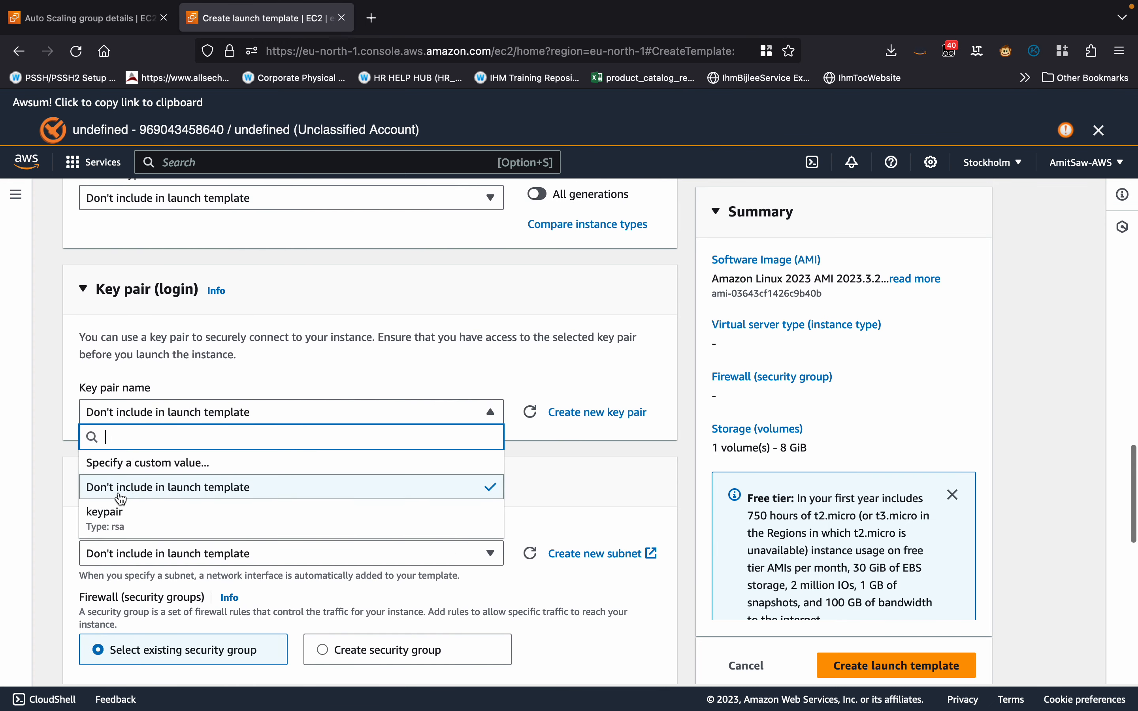
left_click(151, 520)
Assign the existing non-default security group, whose name ends in "-SG", to the launch template.
scroll(275, 478, "down", 8)
scroll(274, 477, "down", 1)
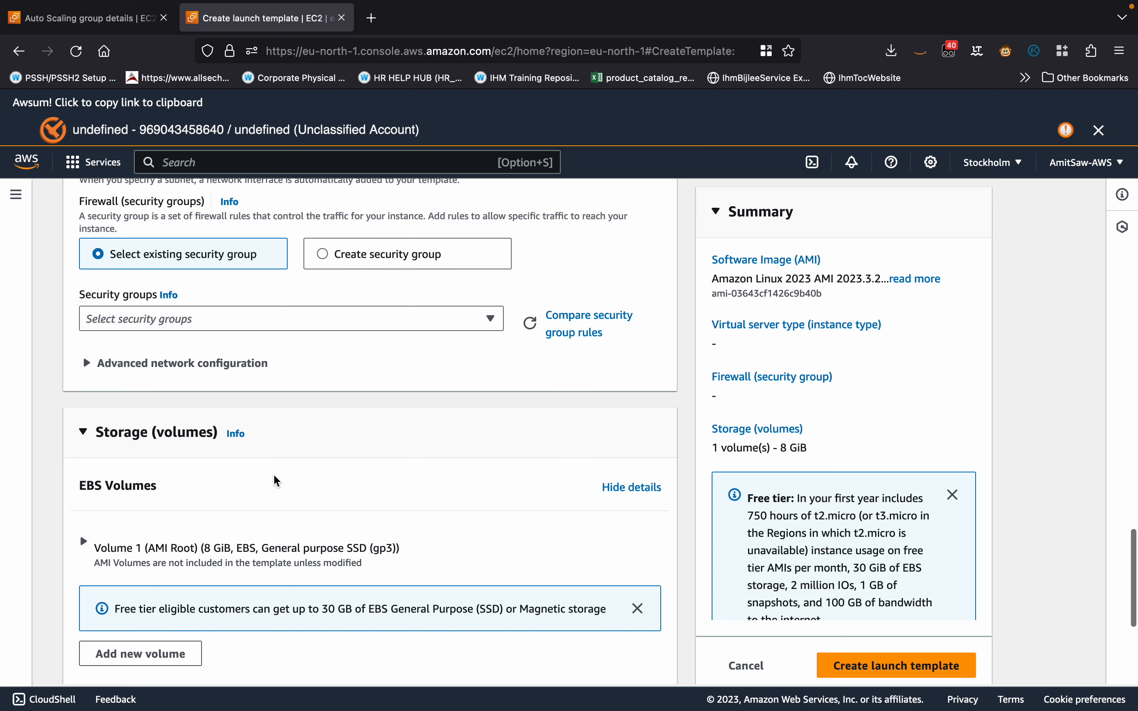
left_click(171, 323)
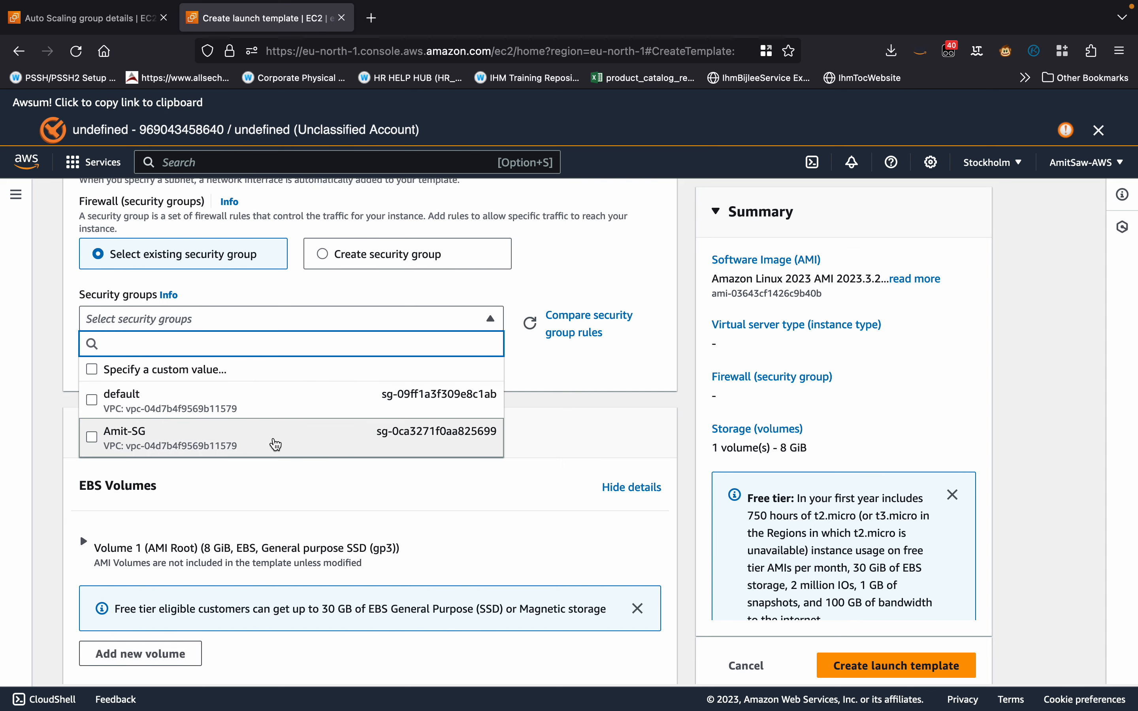
left_click(221, 447)
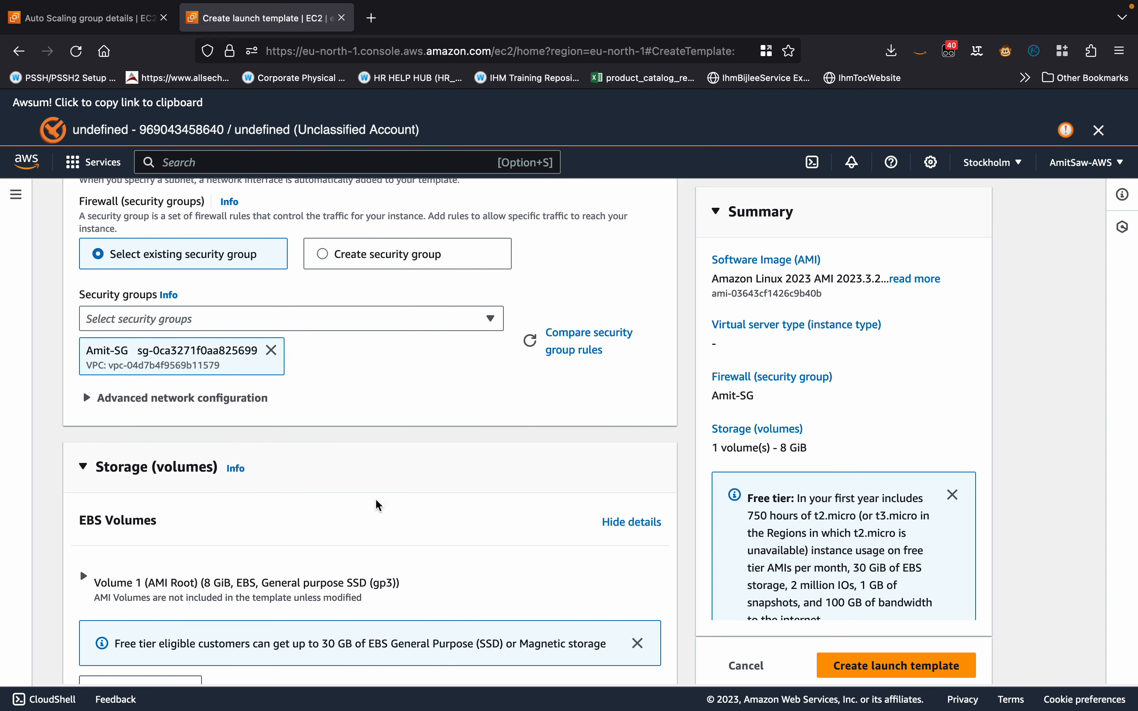
Create the launch template with these settings and open its details page.
scroll(376, 504, "down", 7)
scroll(376, 503, "up", 6)
scroll(375, 499, "up", 15)
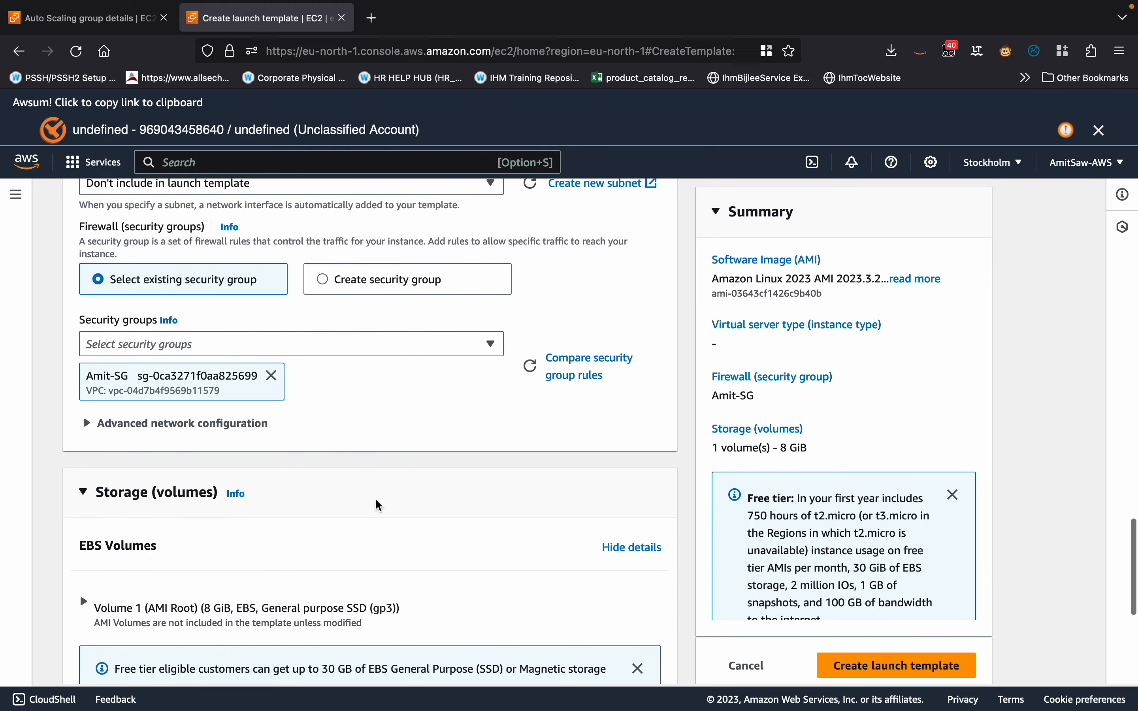
scroll(376, 499, "down", 14)
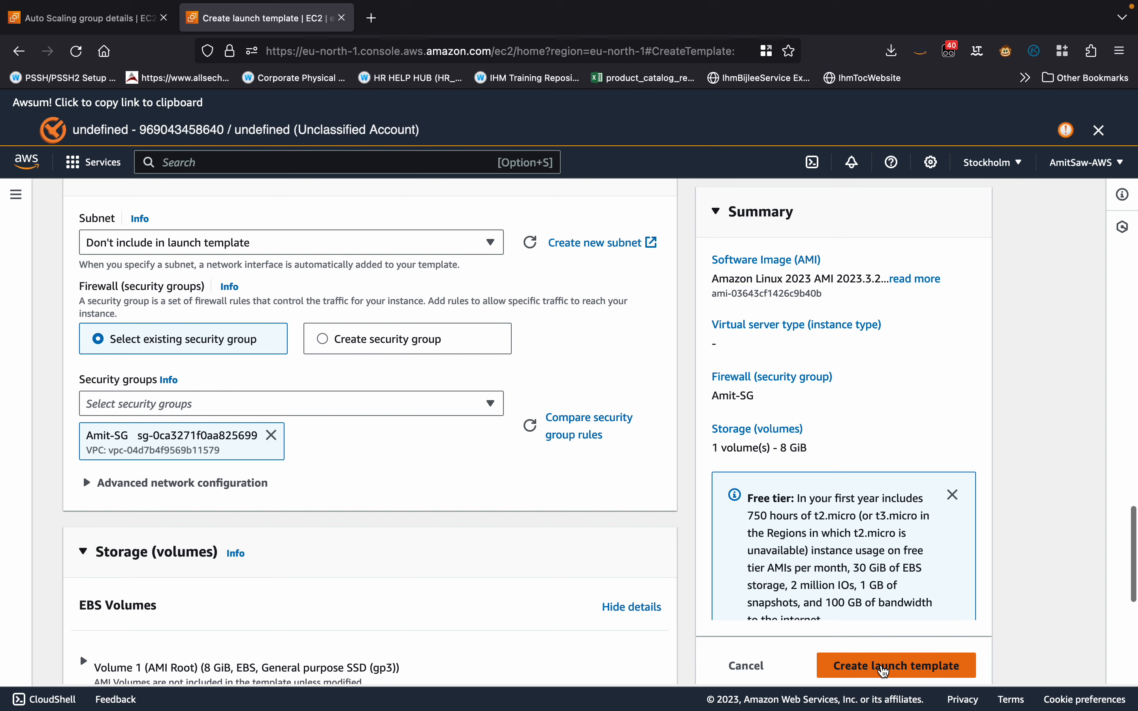
left_click(889, 677)
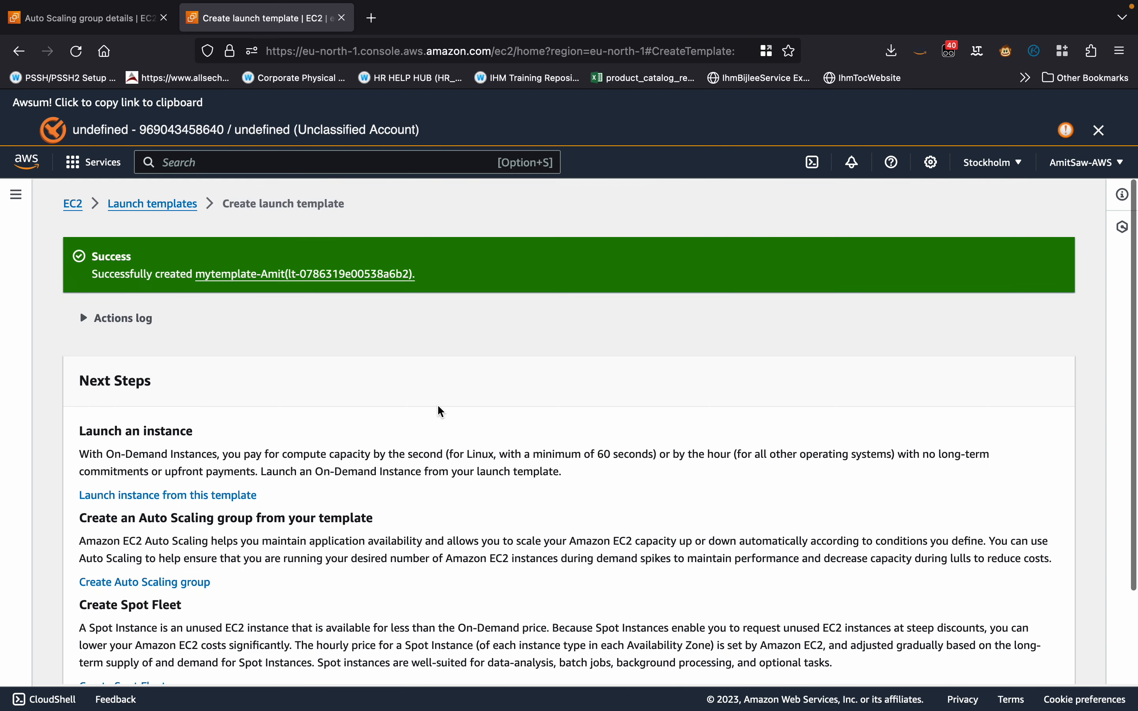
left_click(286, 276)
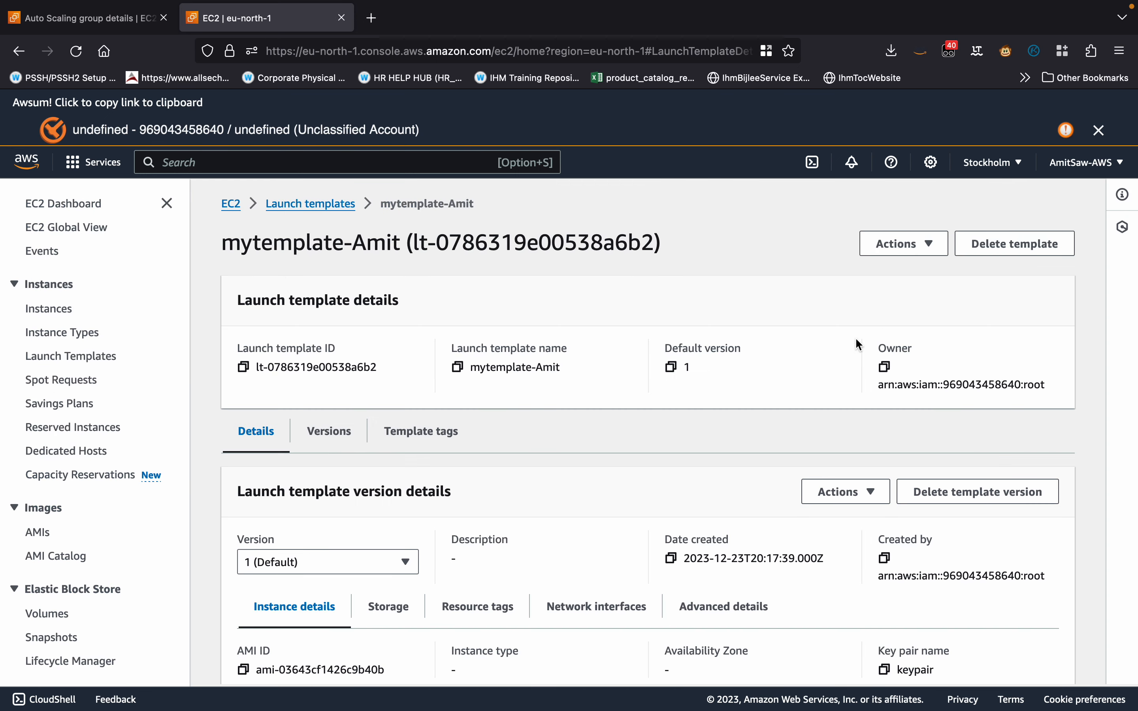
Go to the EC2 Auto Scaling groups list and start creating a new Auto Scaling group.
scroll(32, 556, "down", 6)
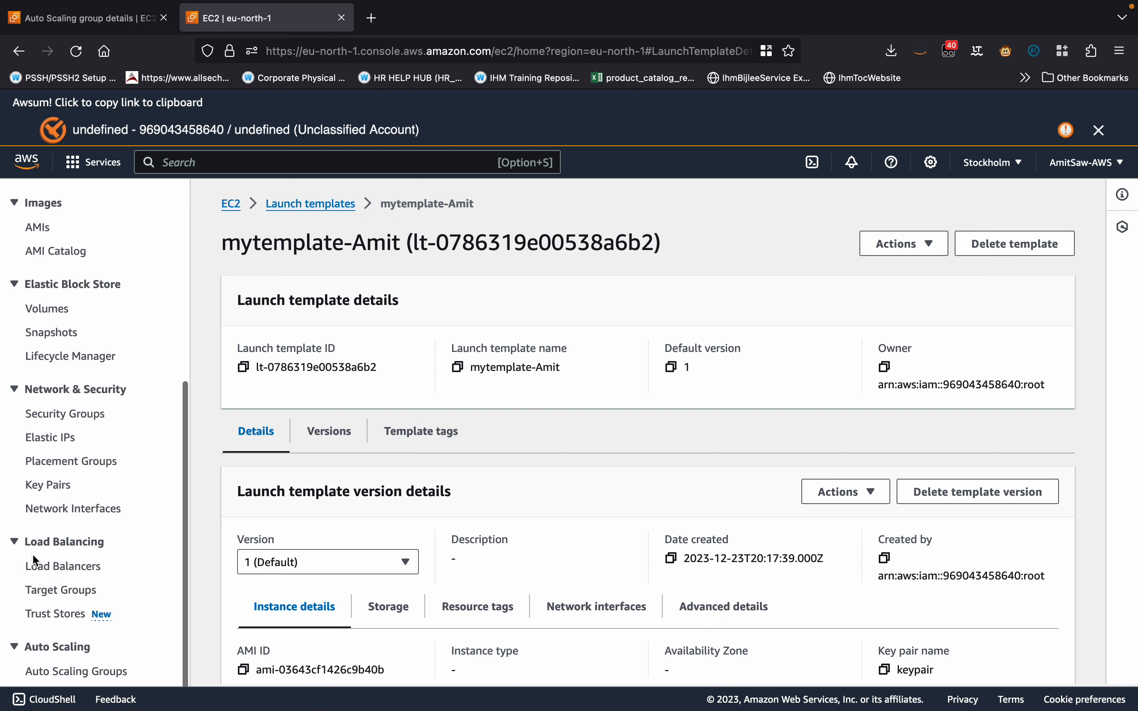
left_click(66, 671)
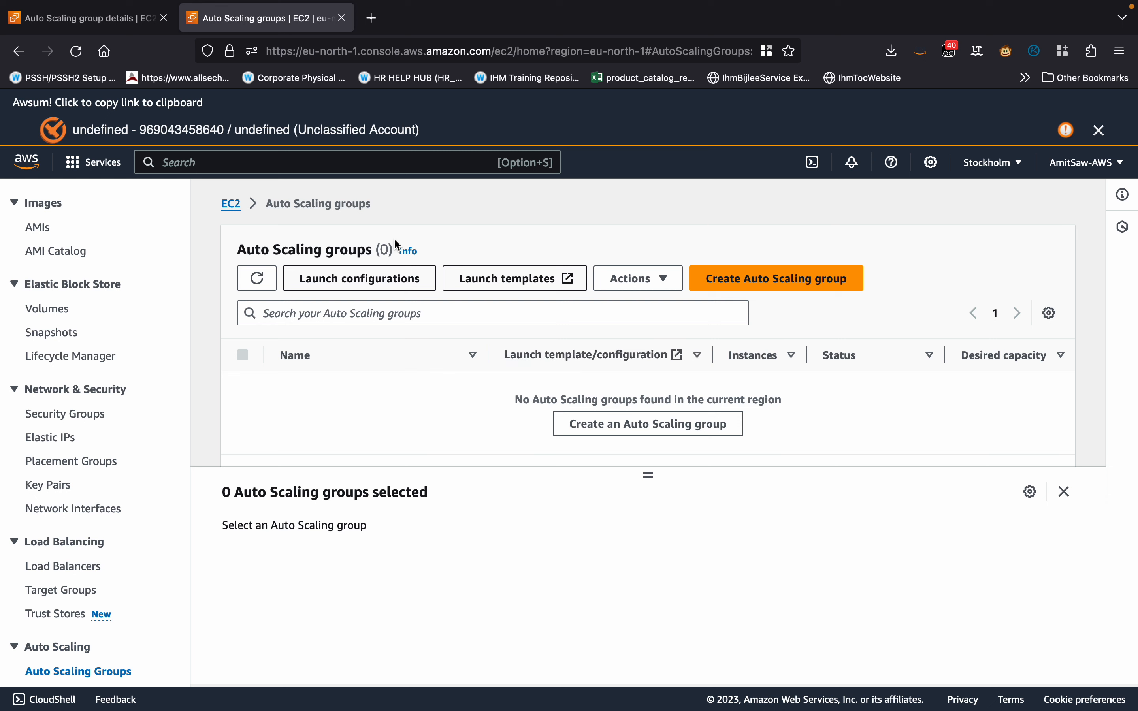
left_click(240, 207)
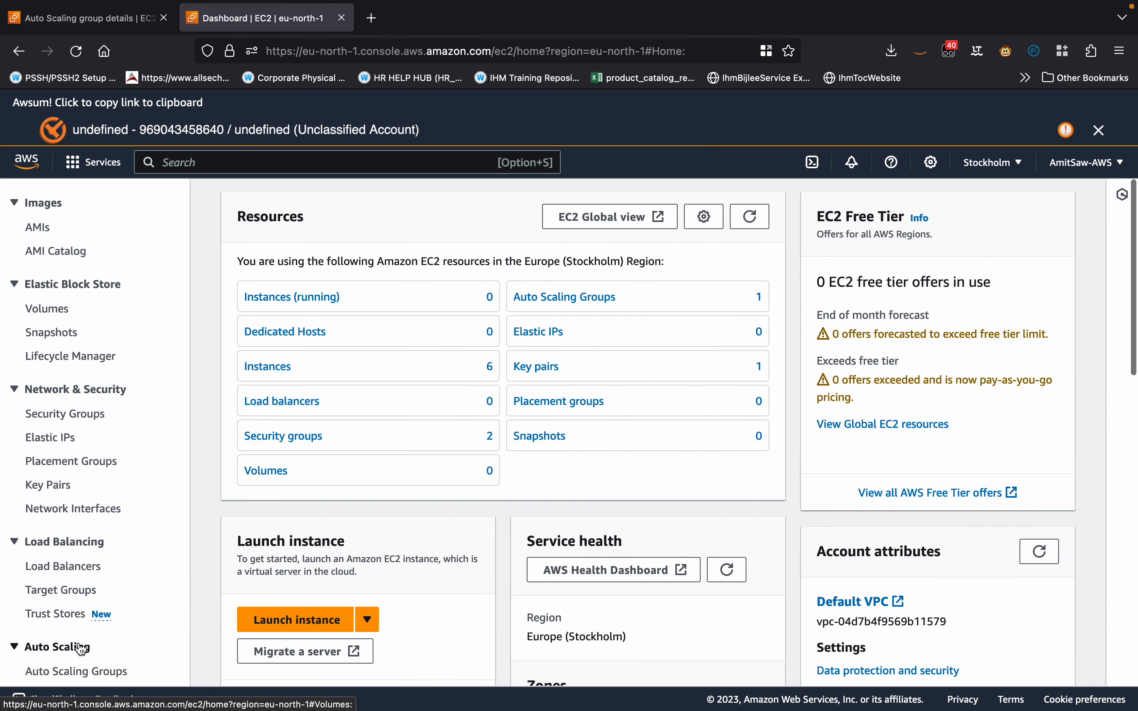
left_click(82, 665)
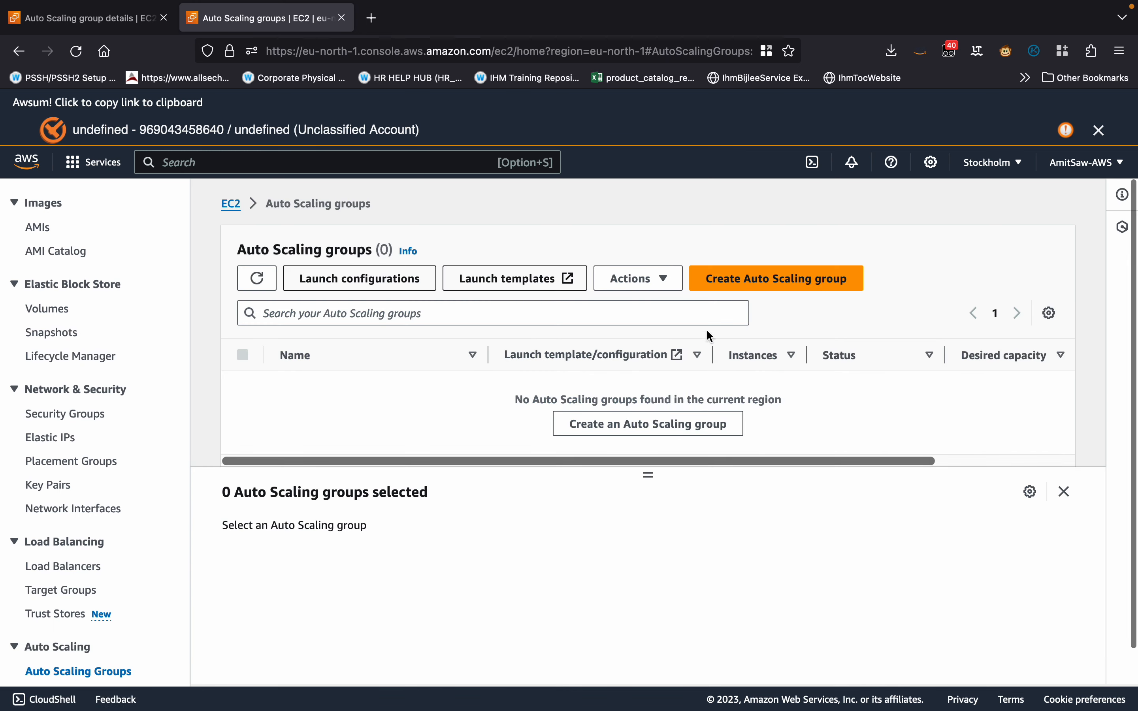
left_click(782, 274)
Name the Auto Scaling group with the account owner's first name followed by "-ASG".
left_click(367, 401)
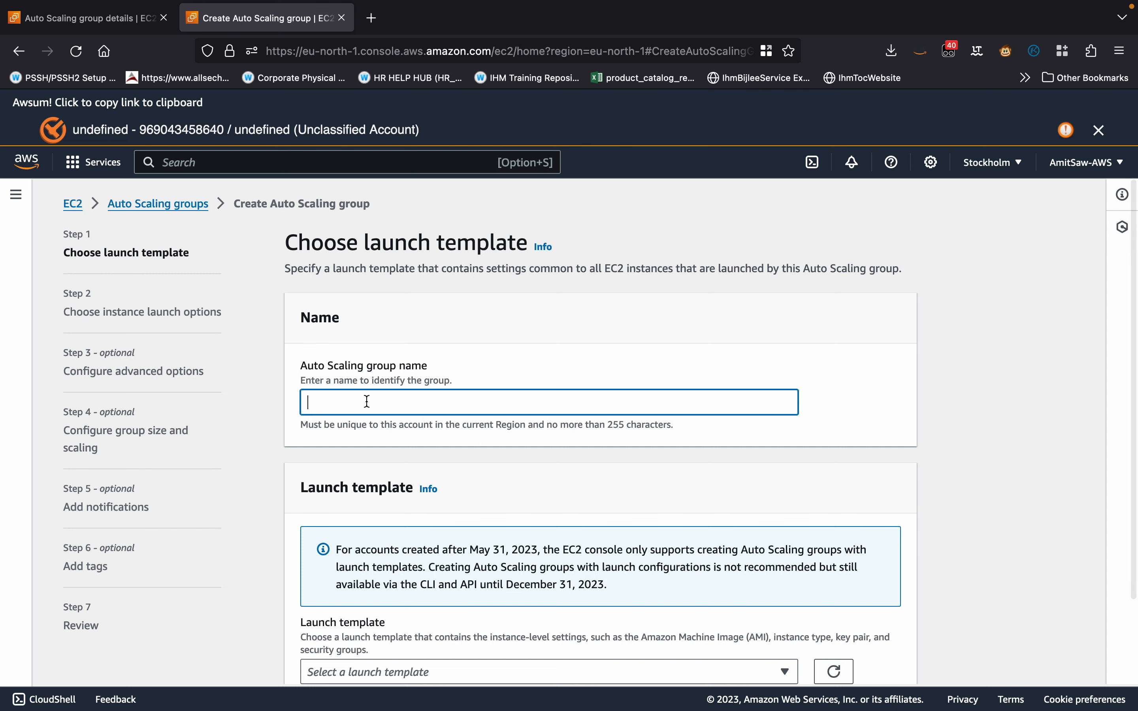
type("Amit-")
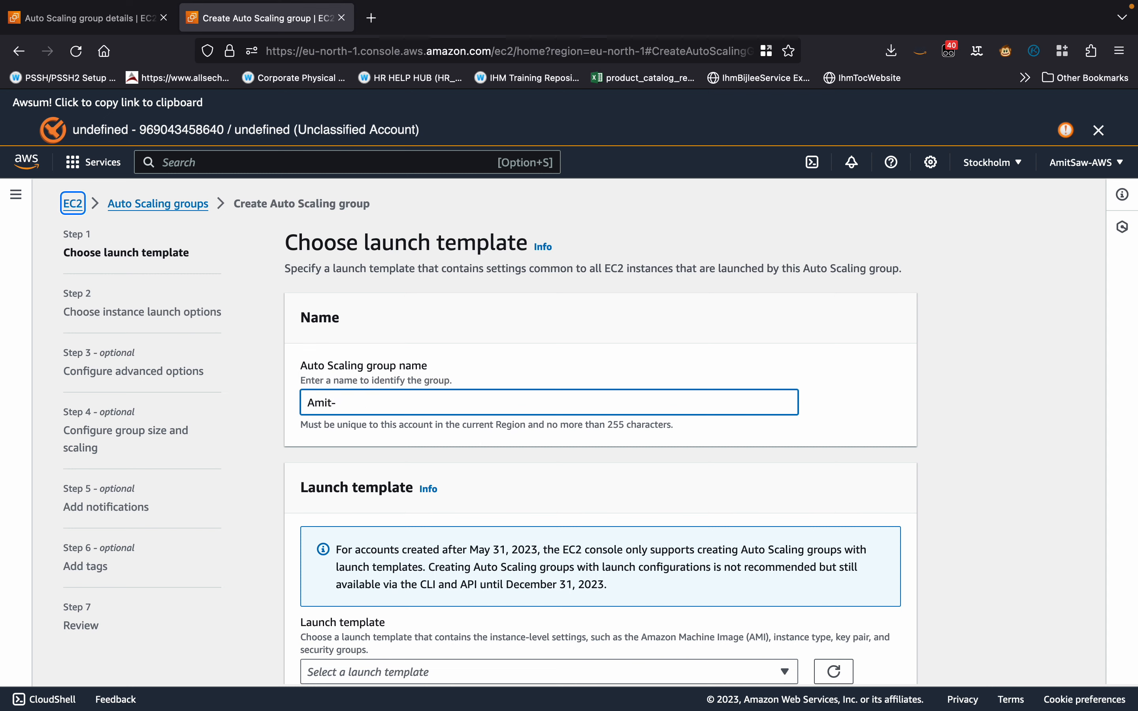
type("ASG")
Select the newly created launch template for the Auto Scaling group and continue to the instance launch options.
scroll(599, 432, "down", 3)
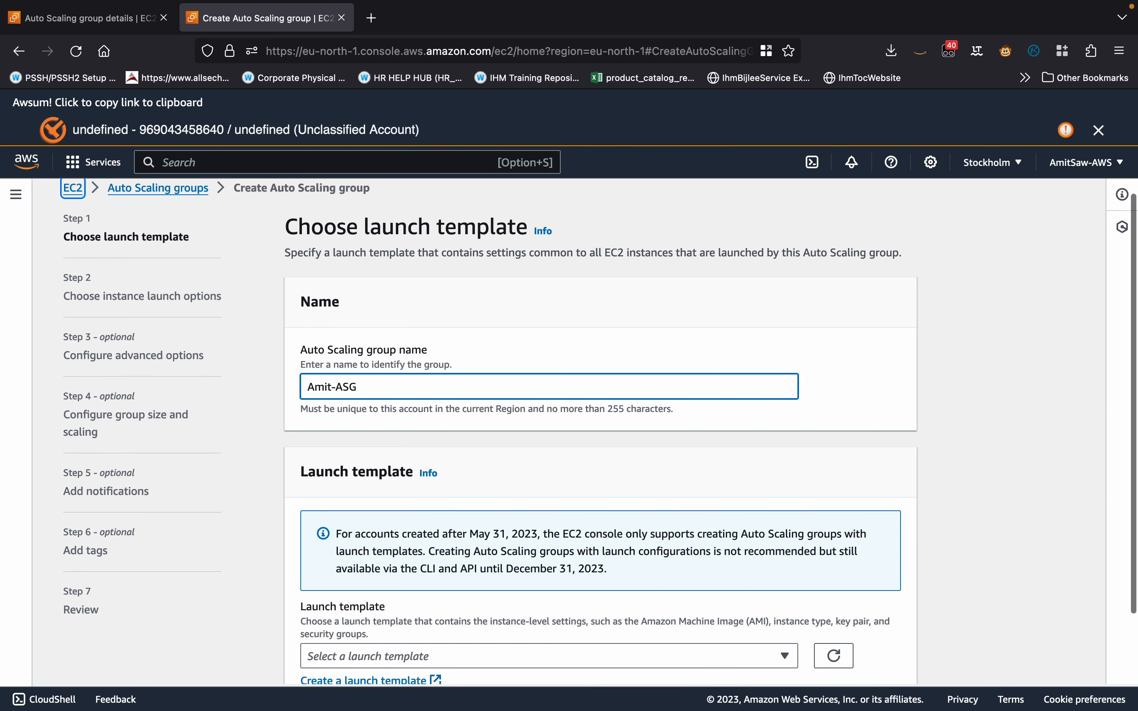
left_click(379, 578)
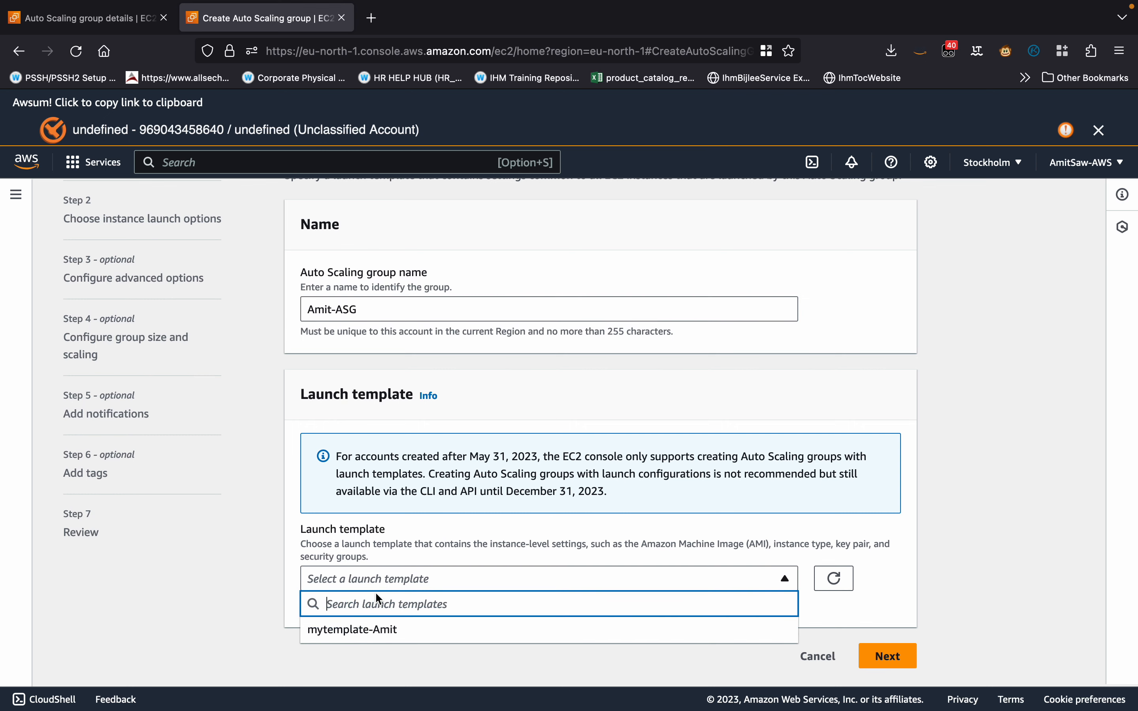
left_click(357, 630)
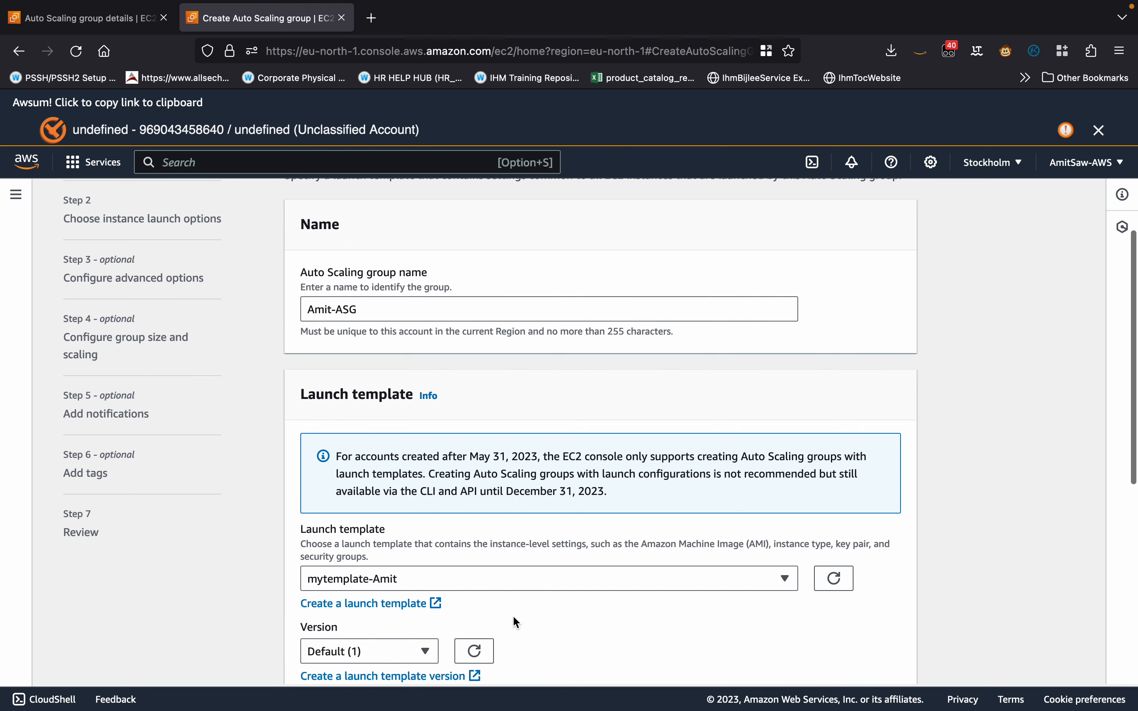
scroll(513, 617, "down", 10)
left_click(890, 655)
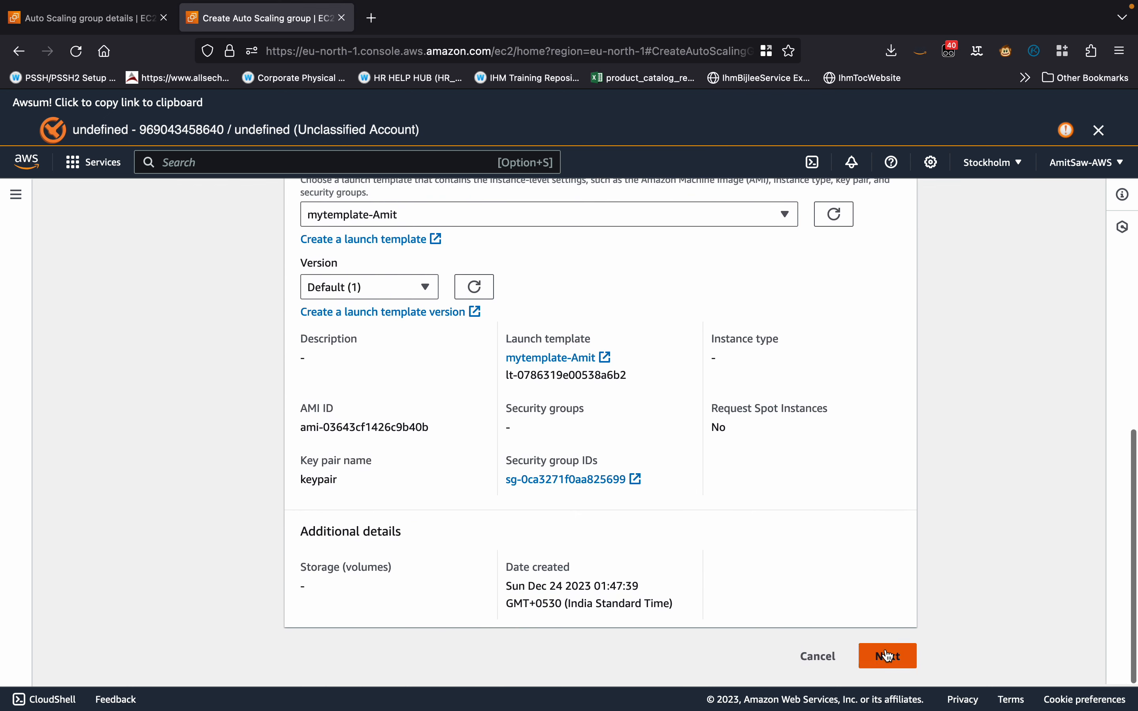
Set the required vCPUs per instance to a minimum of 2 with no maximum.
scroll(628, 490, "down", 3)
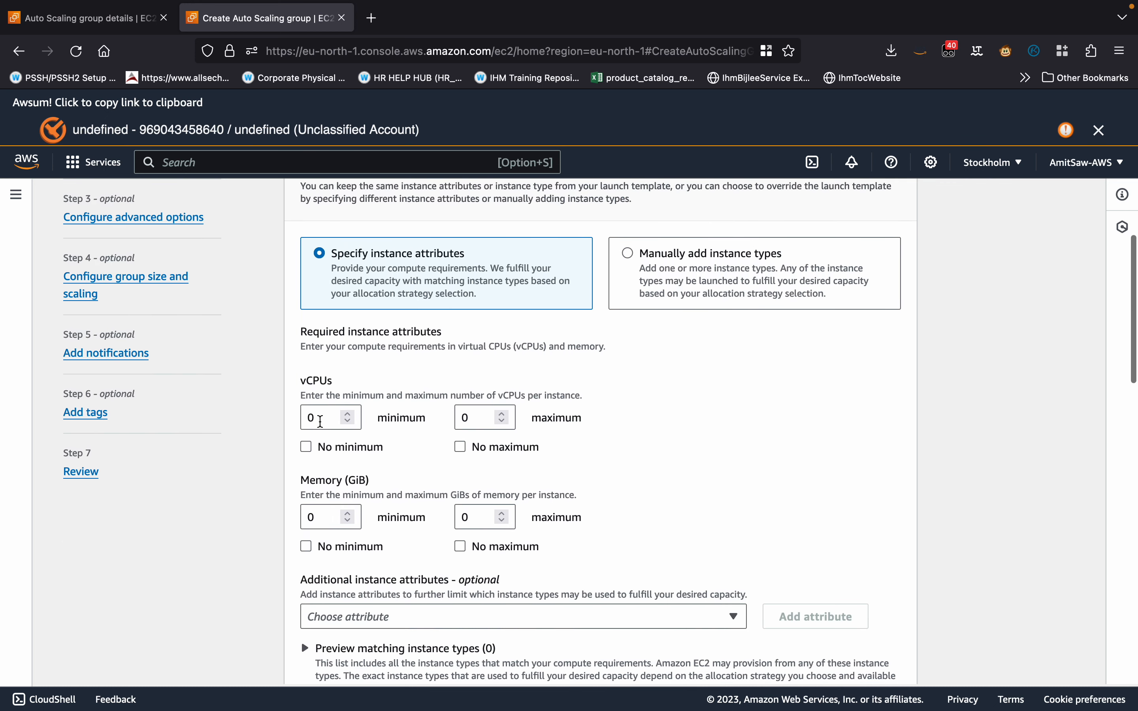
left_click(322, 421)
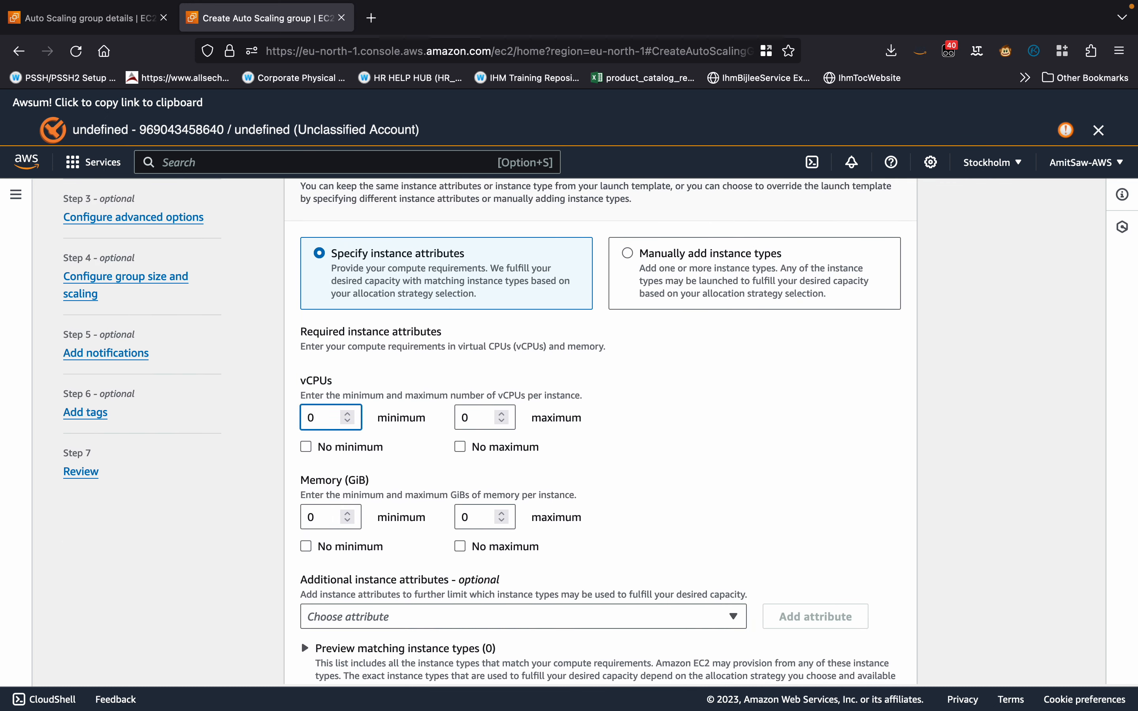
key("BackSpace")
type("2")
left_click(461, 447)
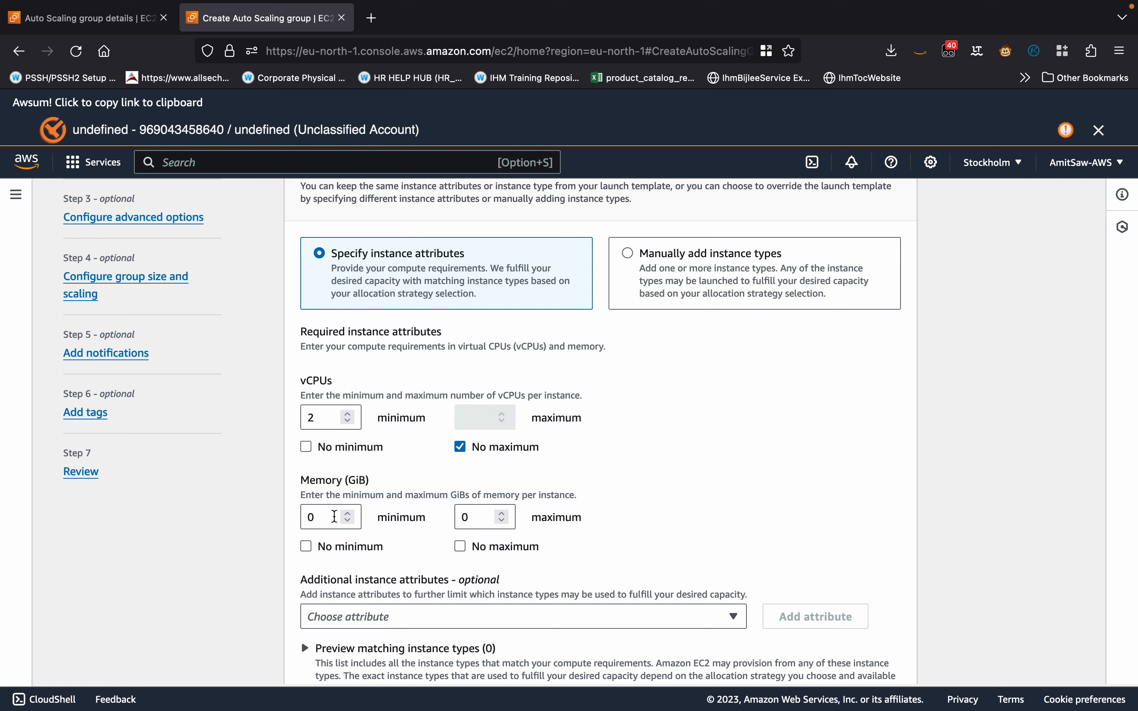
Set the required memory per instance to a minimum of 2 GiB with no maximum.
left_click(327, 517)
key("BackSpace")
type("2")
left_click(460, 546)
Add the default VPC's eu-north-1a, eu-north-1b and eu-north-1c subnets to the Auto Scaling group's network.
scroll(712, 476, "down", 15)
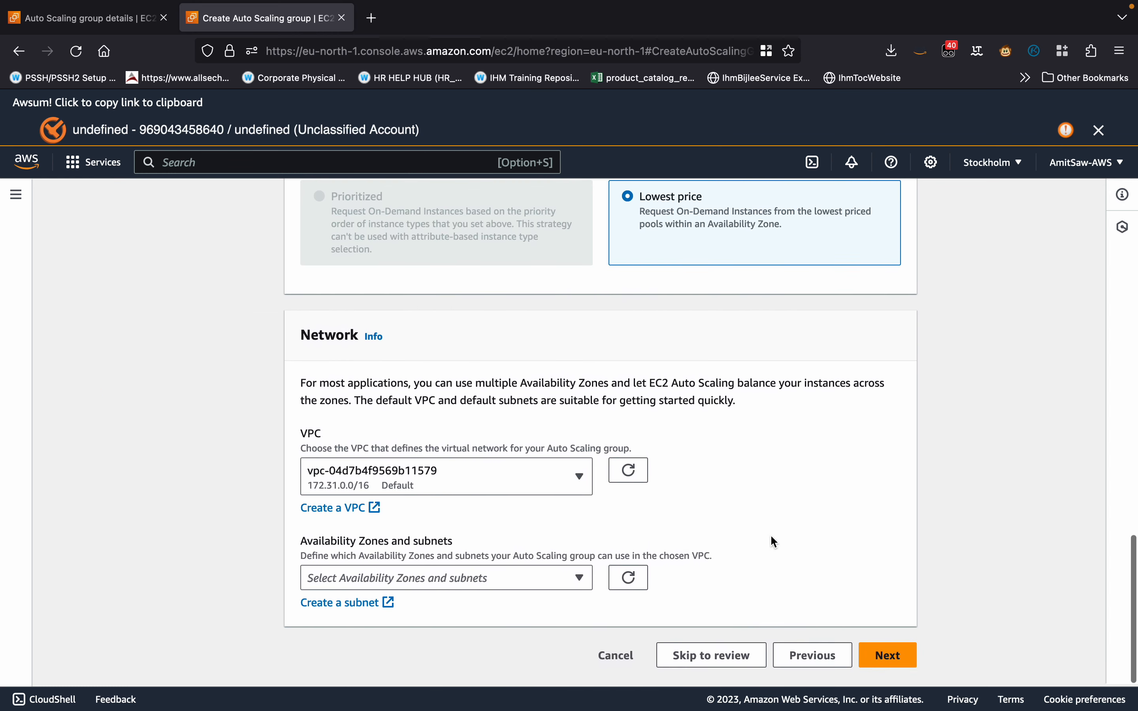
left_click(409, 579)
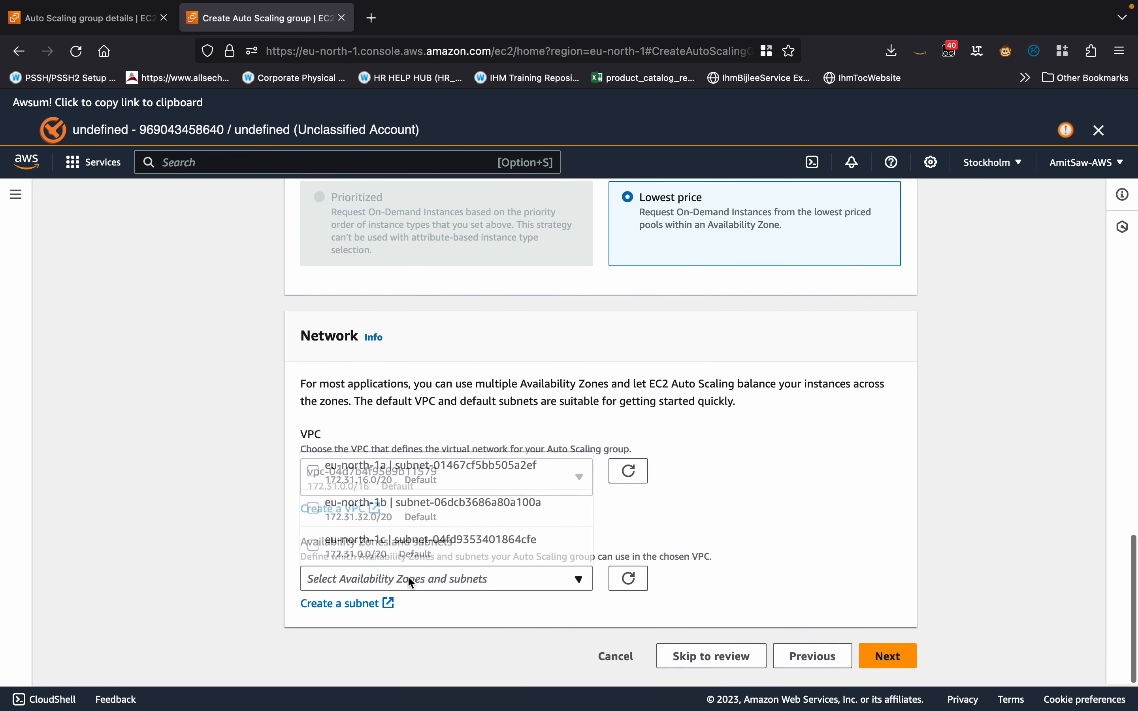
left_click(313, 471)
left_click(317, 512)
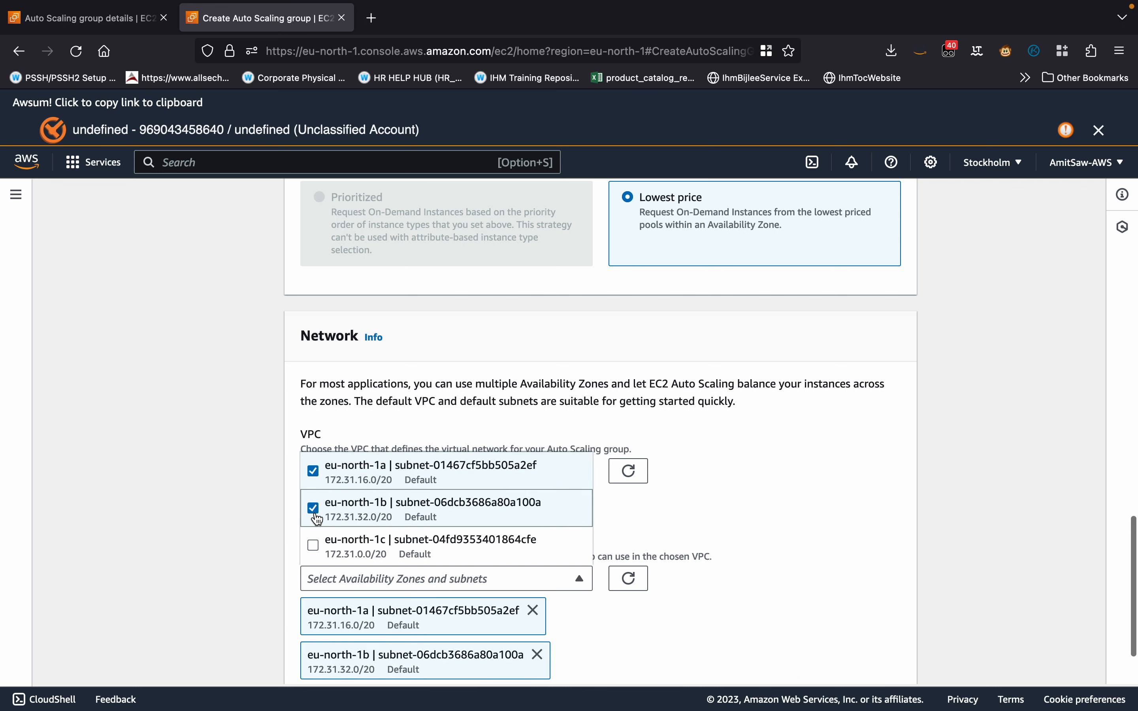
left_click(322, 552)
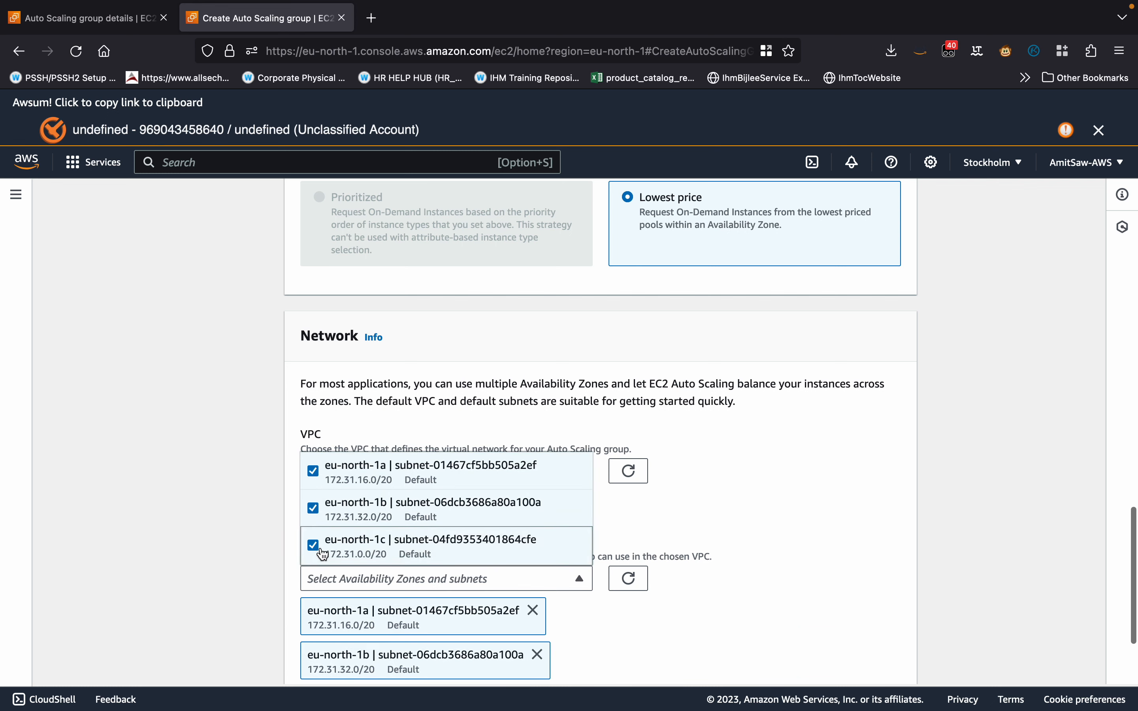
Finish the subnet selection and continue to the Auto Scaling group's advanced options.
left_click(681, 508)
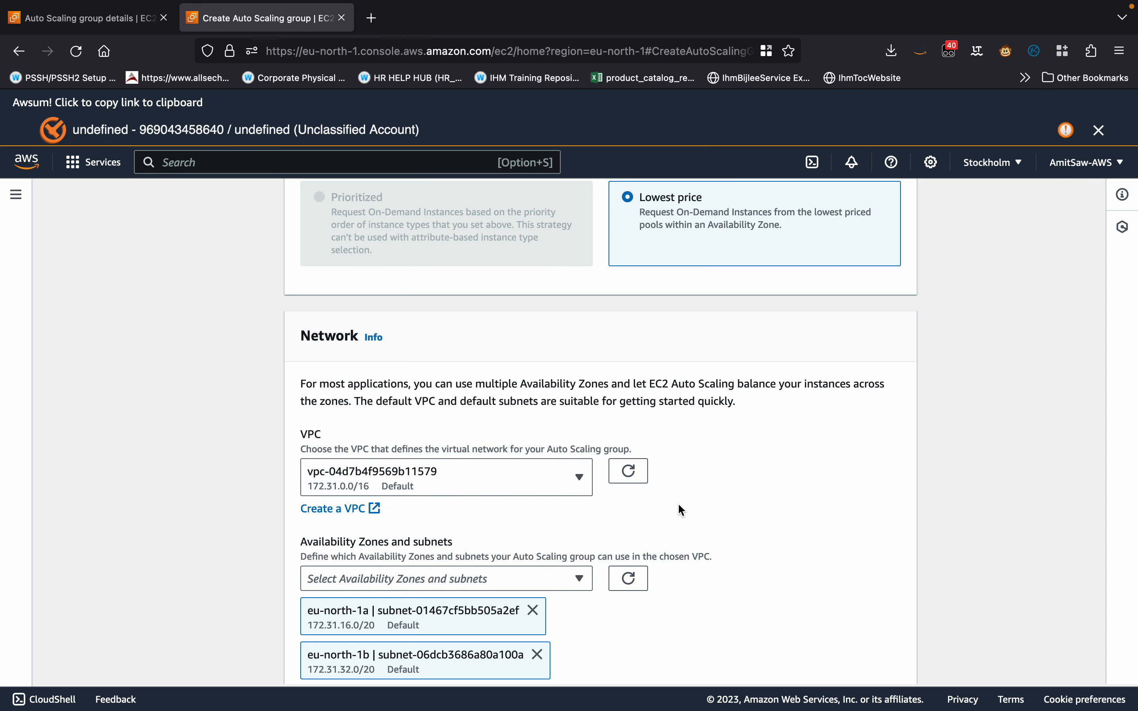
scroll(681, 508, "down", 3)
left_click(878, 654)
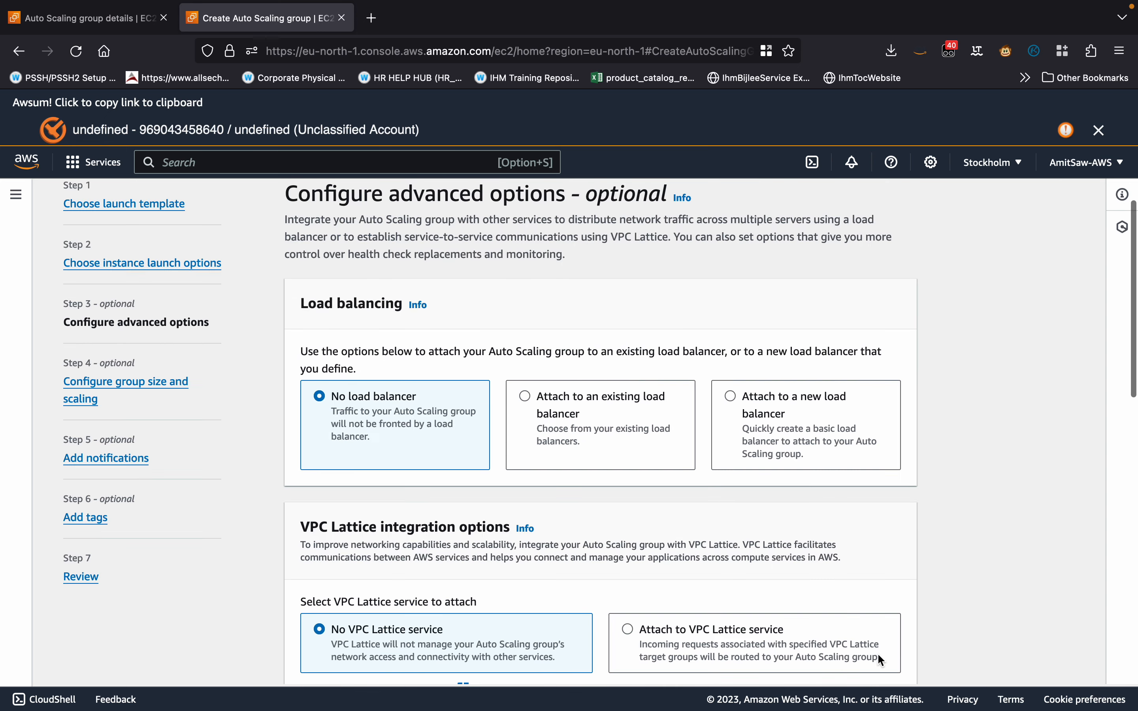
Set the Auto Scaling group's health check grace period to 120 seconds.
scroll(587, 516, "down", 8)
scroll(588, 516, "down", 5)
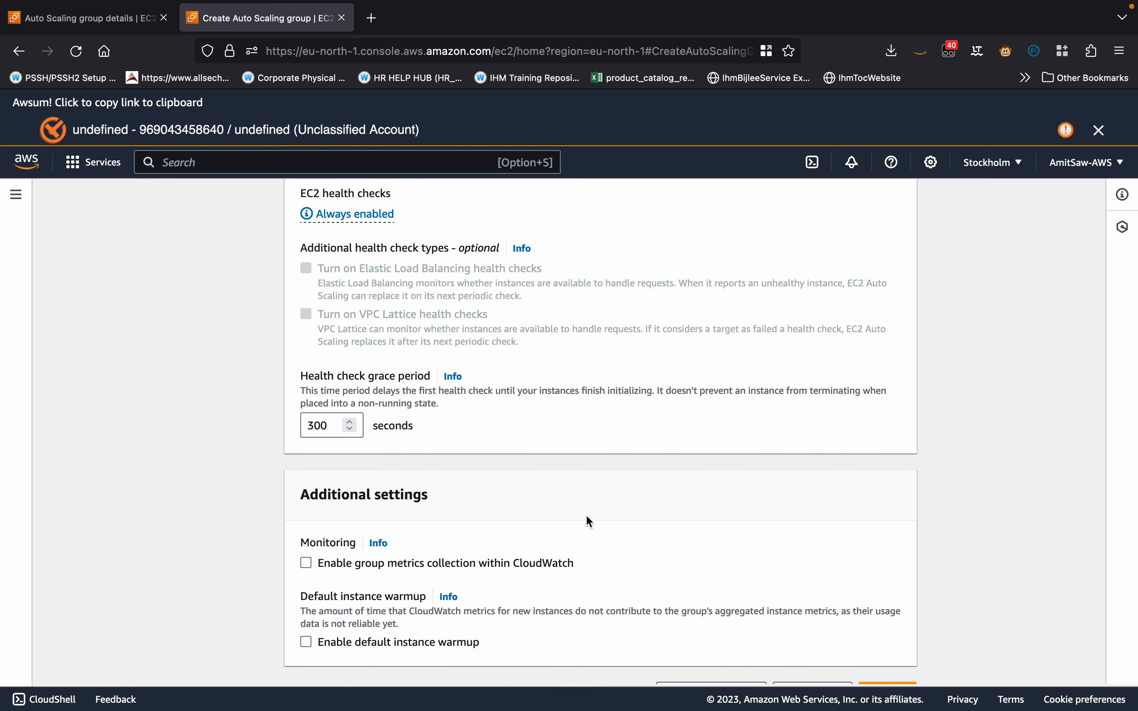
left_click(330, 427)
key("BackSpace")
key("BackSpace")
key("BackSpace")
type("120")
Enable group metrics collection within CloudWatch and continue to the group size and scaling settings.
left_click(306, 563)
scroll(611, 545, "down", 2)
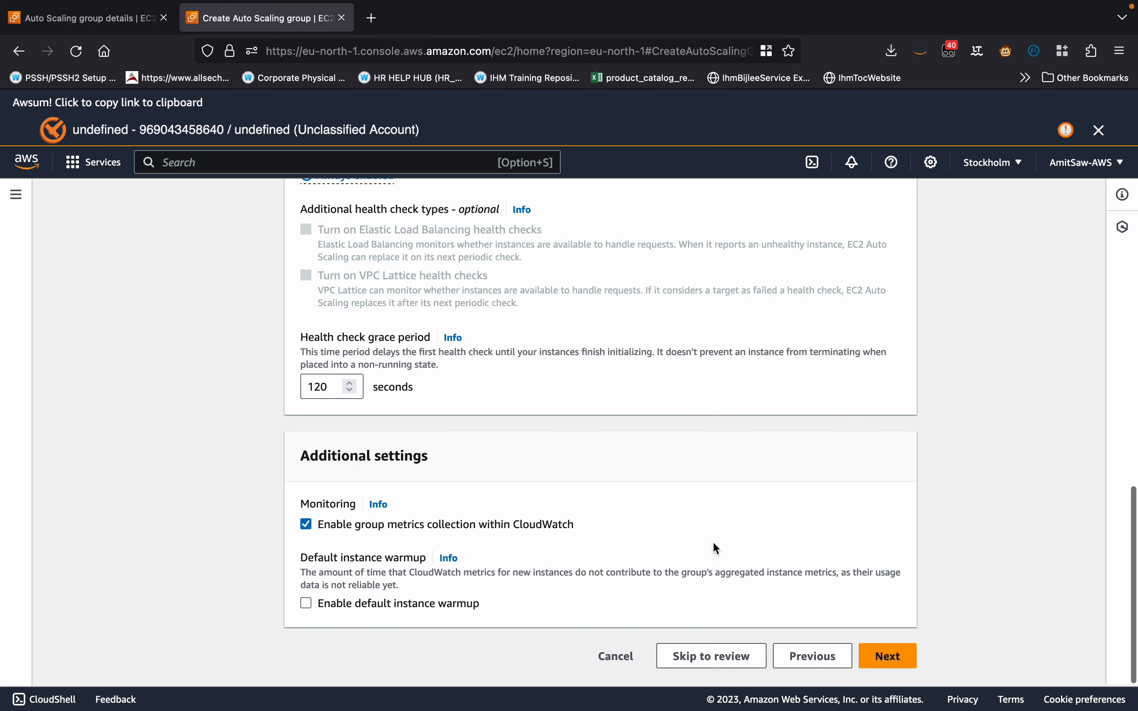
left_click(891, 659)
Set the Auto Scaling group's desired capacity to 2 instances.
scroll(590, 551, "down", 3)
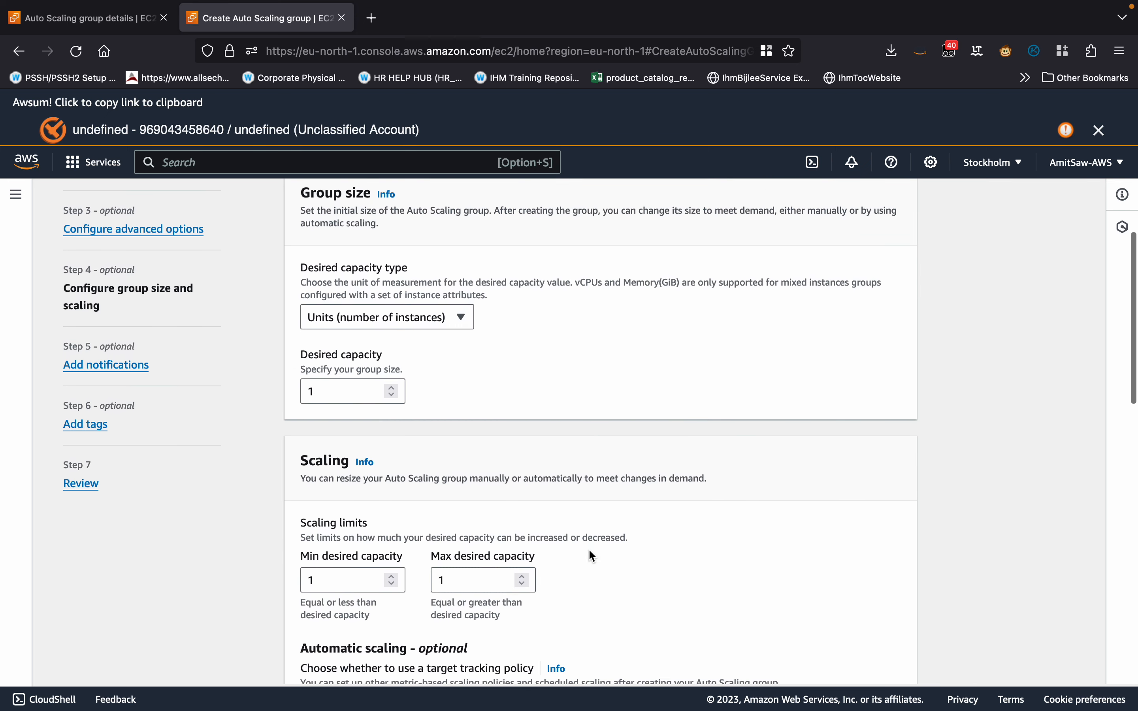
left_click(336, 391)
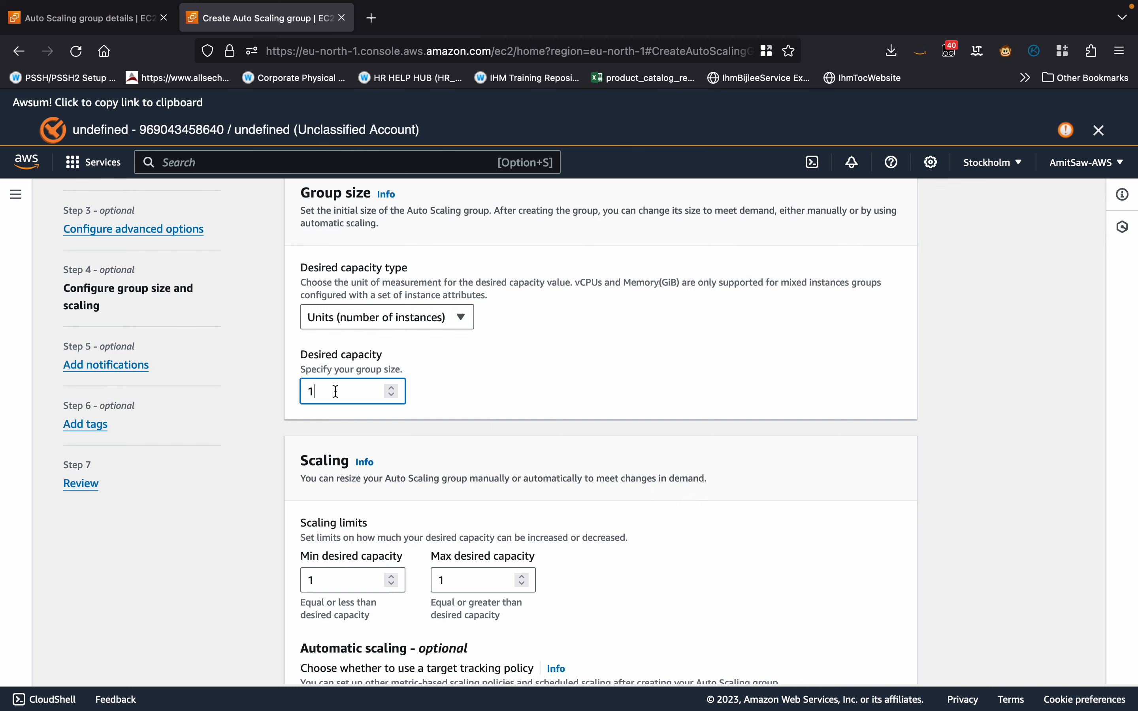
key("BackSpace")
type("2")
Set the scaling limits to a minimum desired capacity of 2 and a maximum of 5.
scroll(497, 439, "down", 5)
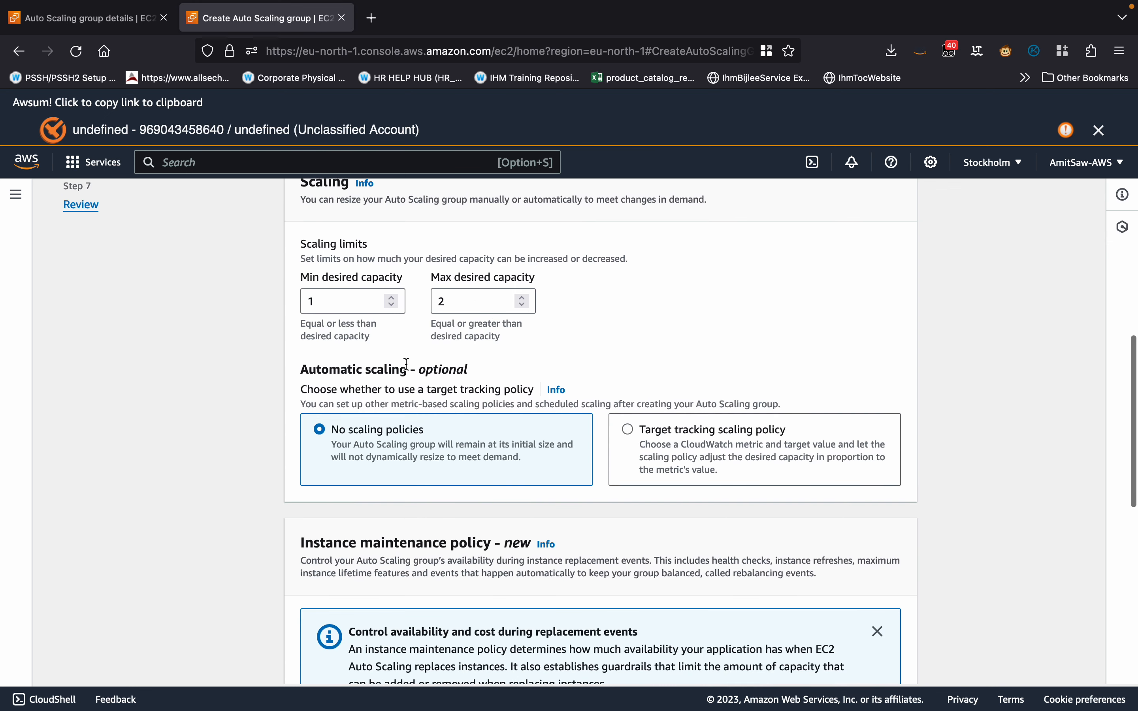
left_click(353, 310)
key("BackSpace")
type("2")
left_click(496, 307)
key("super+a")
type("5")
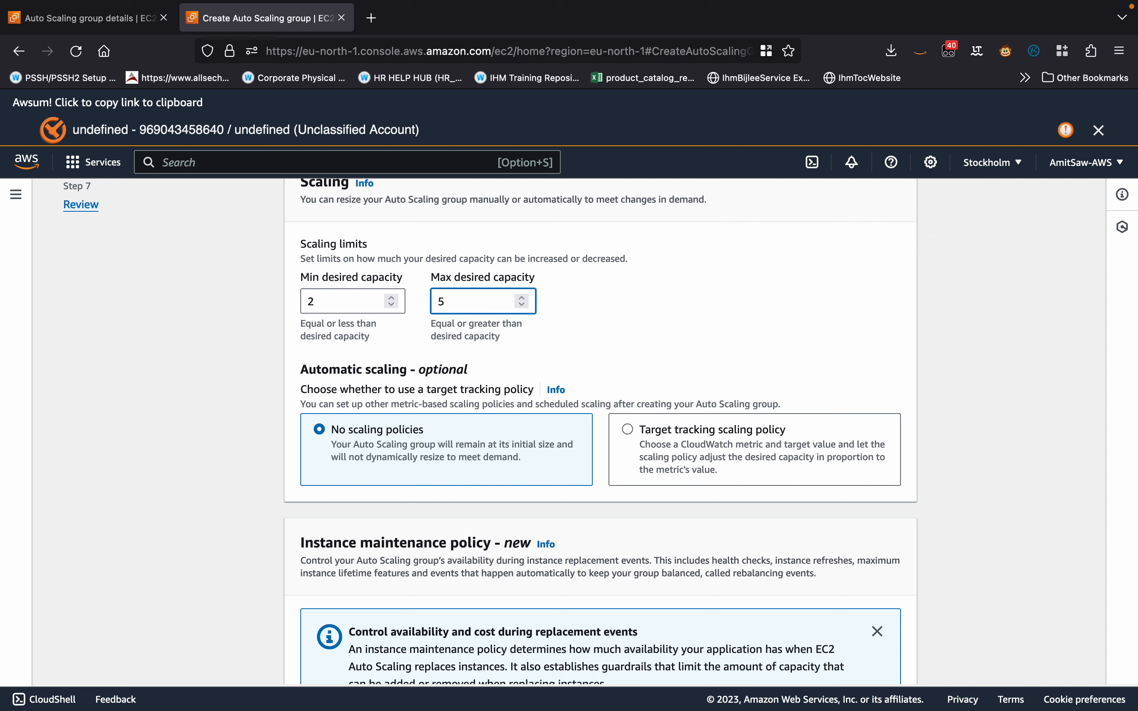
left_click(630, 314)
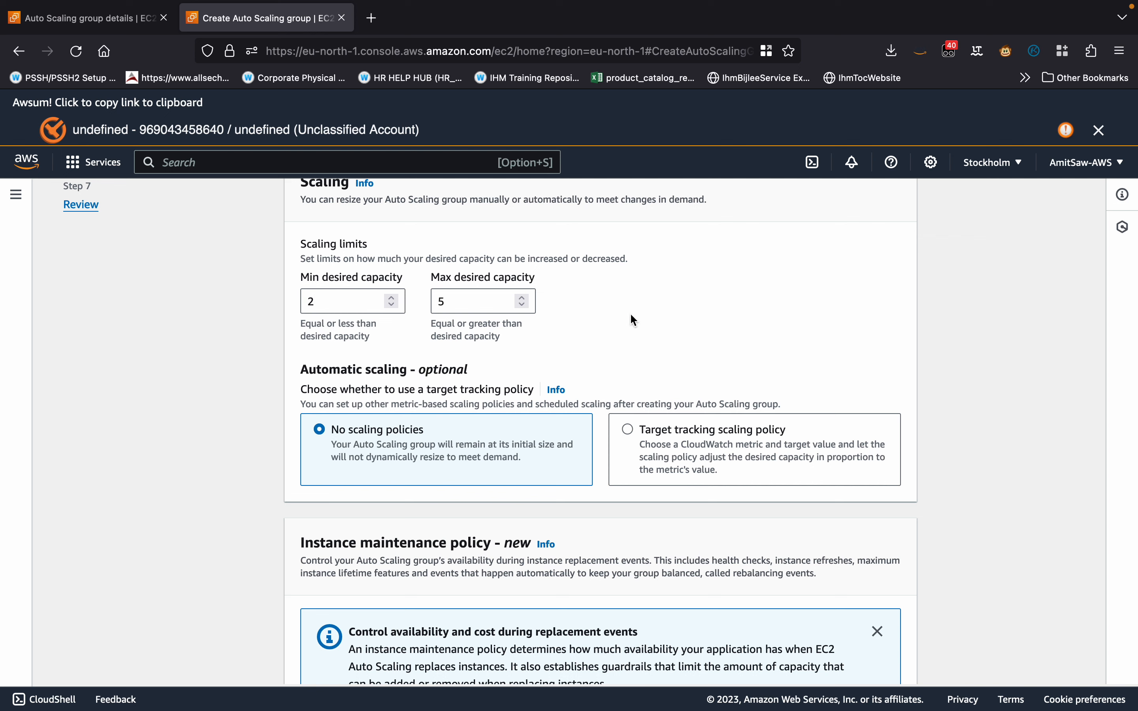
Choose a target tracking scaling policy with its default average CPU utilization target of 50 and continue to notifications.
left_click(628, 429)
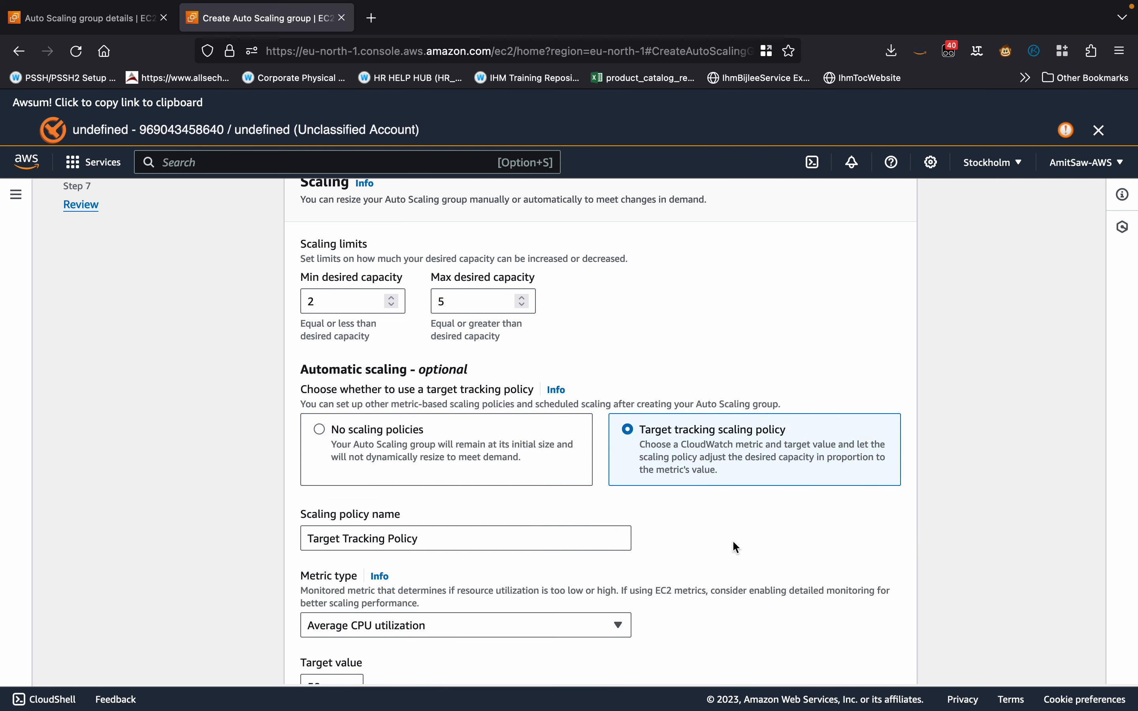
scroll(734, 546, "down", 3)
scroll(615, 542, "down", 3)
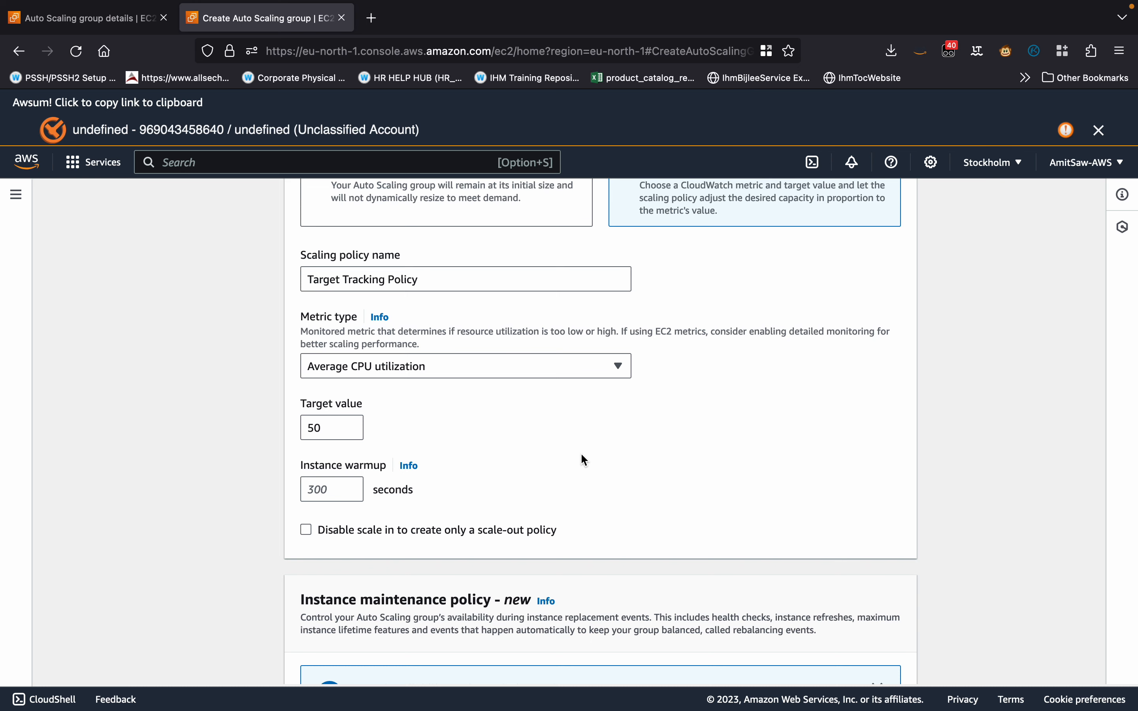
scroll(583, 459, "down", 15)
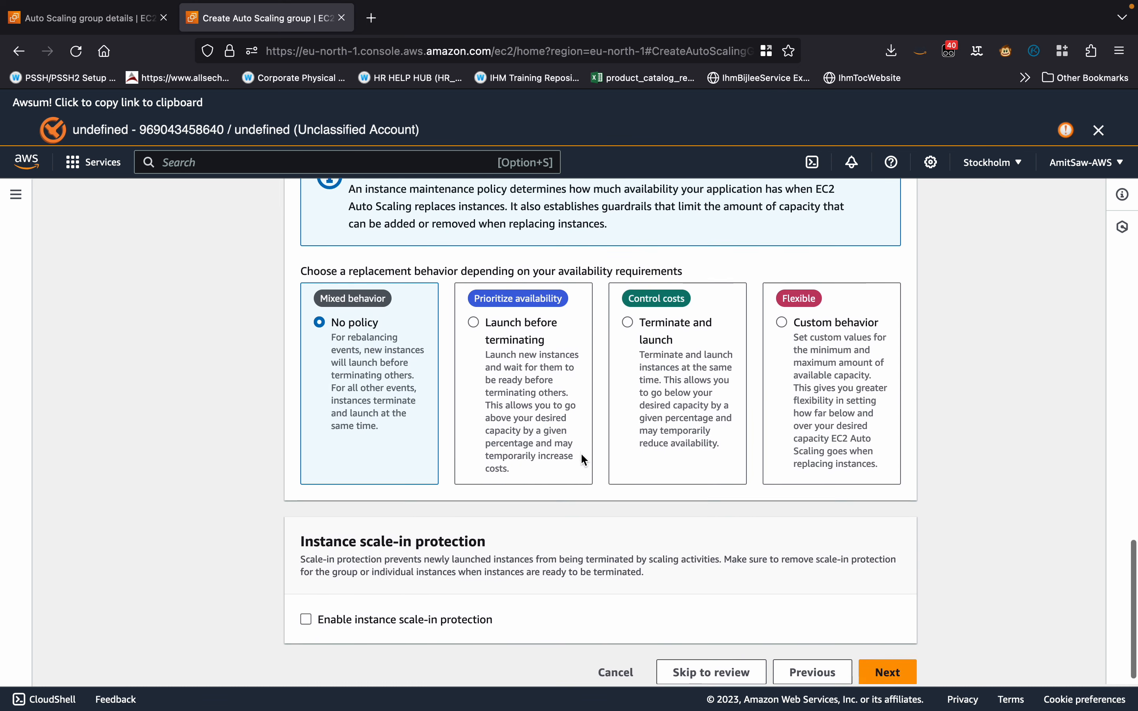
left_click(900, 656)
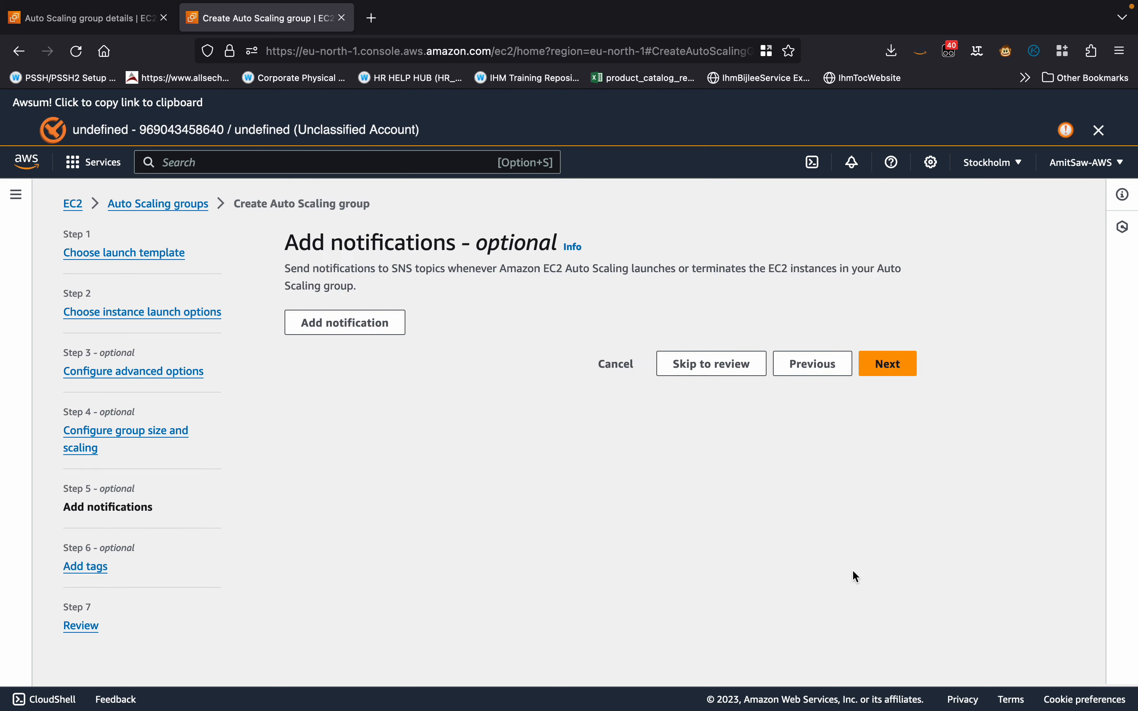
Leave notifications and tags empty and create the Auto Scaling group from the review page.
left_click(886, 366)
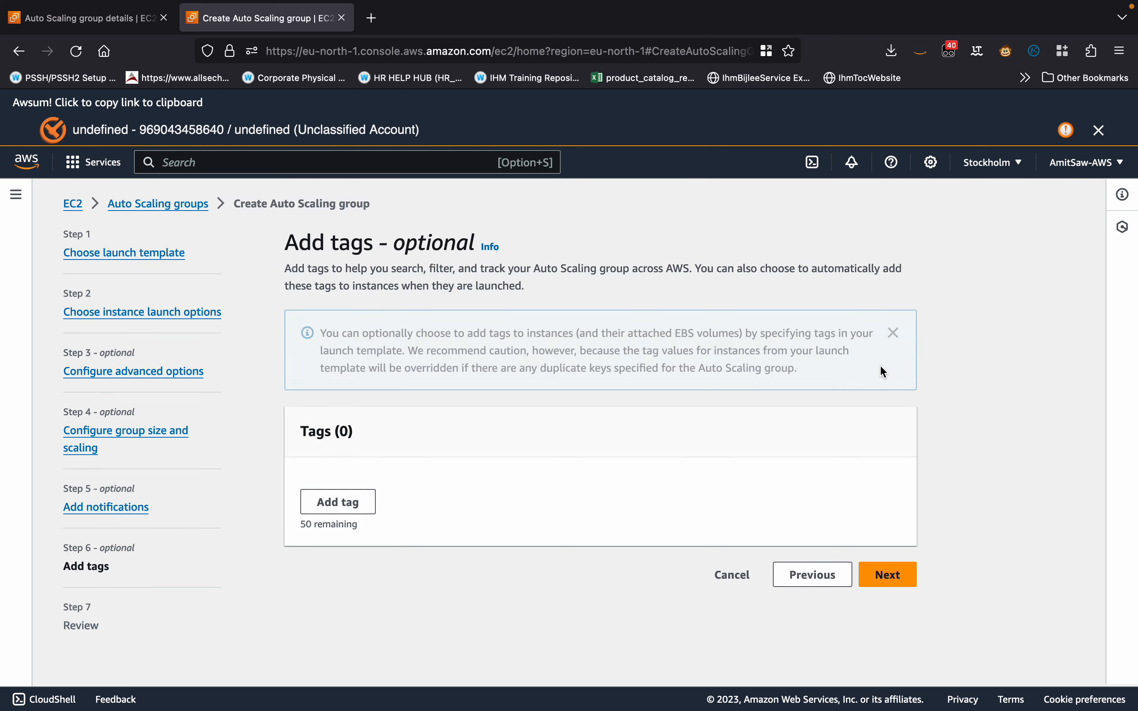
left_click(913, 590)
scroll(679, 545, "down", 15)
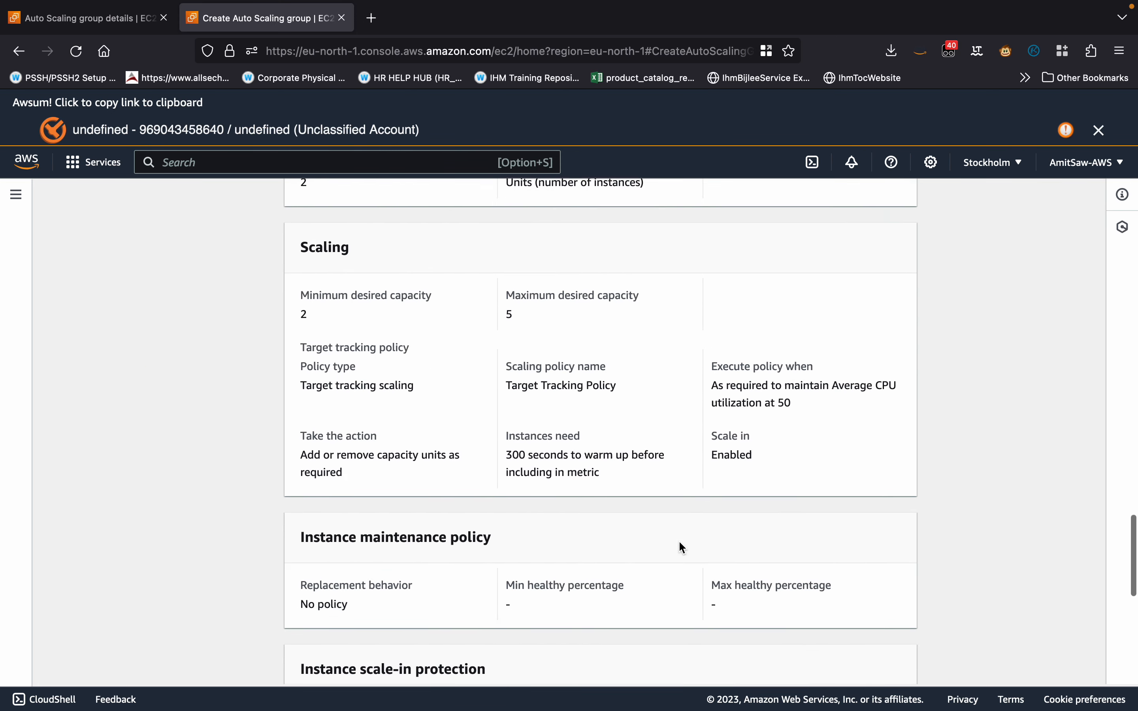
scroll(682, 547, "down", 10)
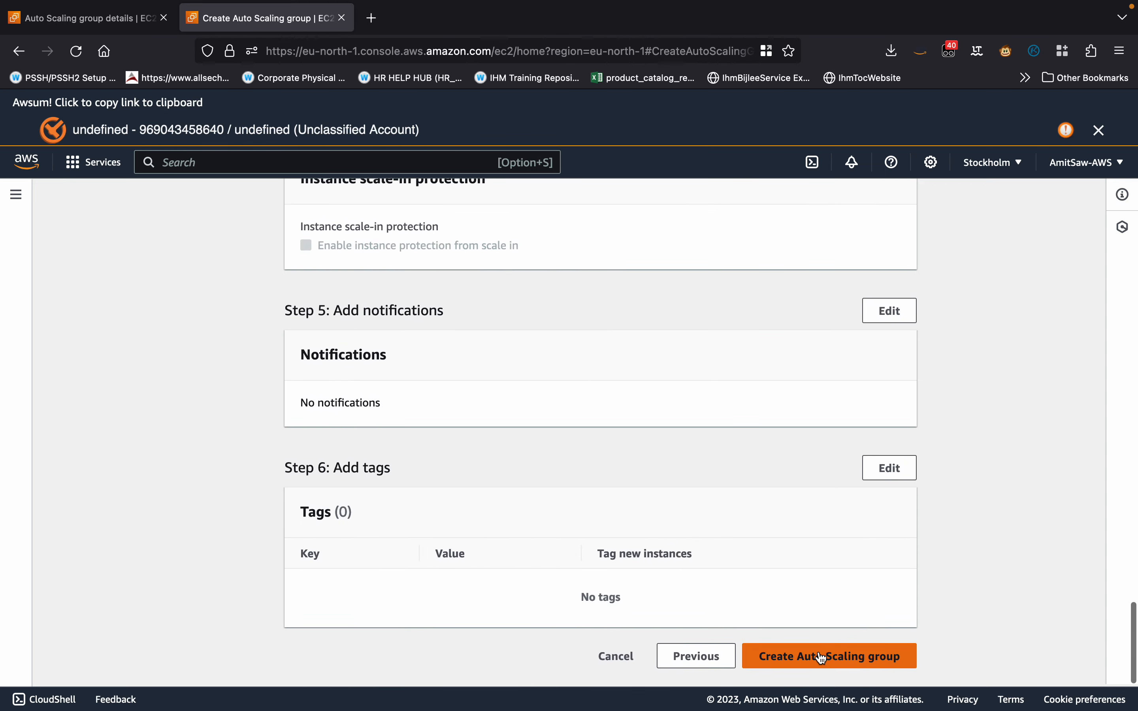
left_click(821, 658)
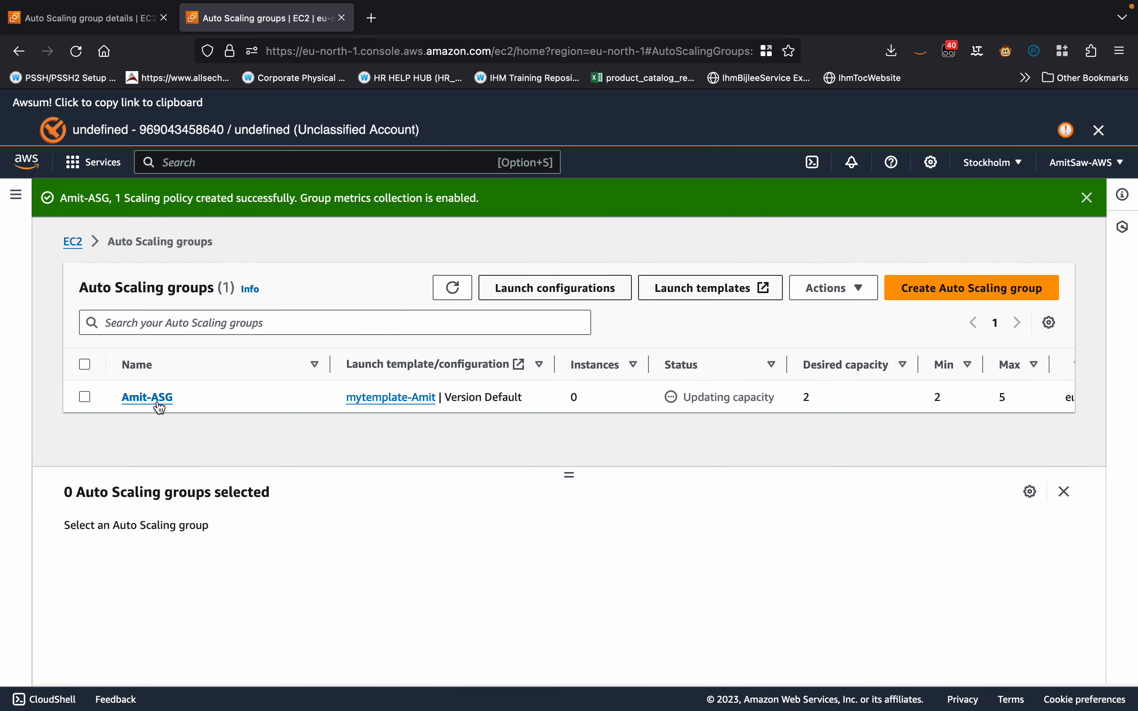
Open the new Auto Scaling group's activity history and refresh it to examine the instance launches.
left_click(141, 399)
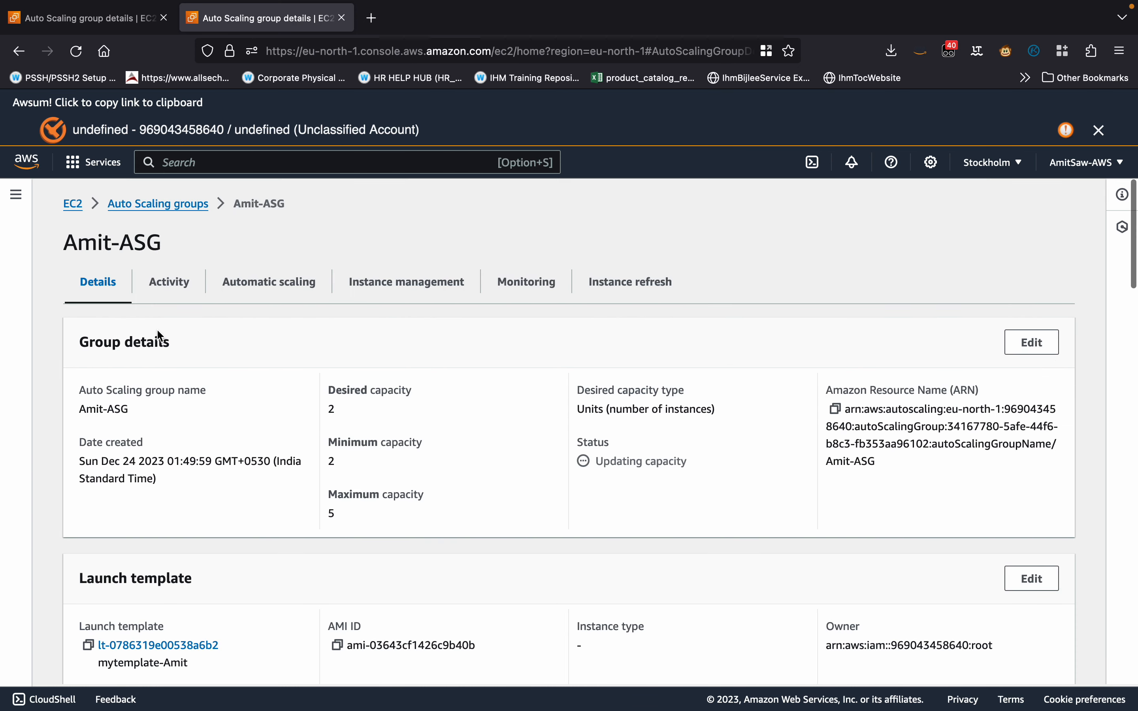
left_click(163, 285)
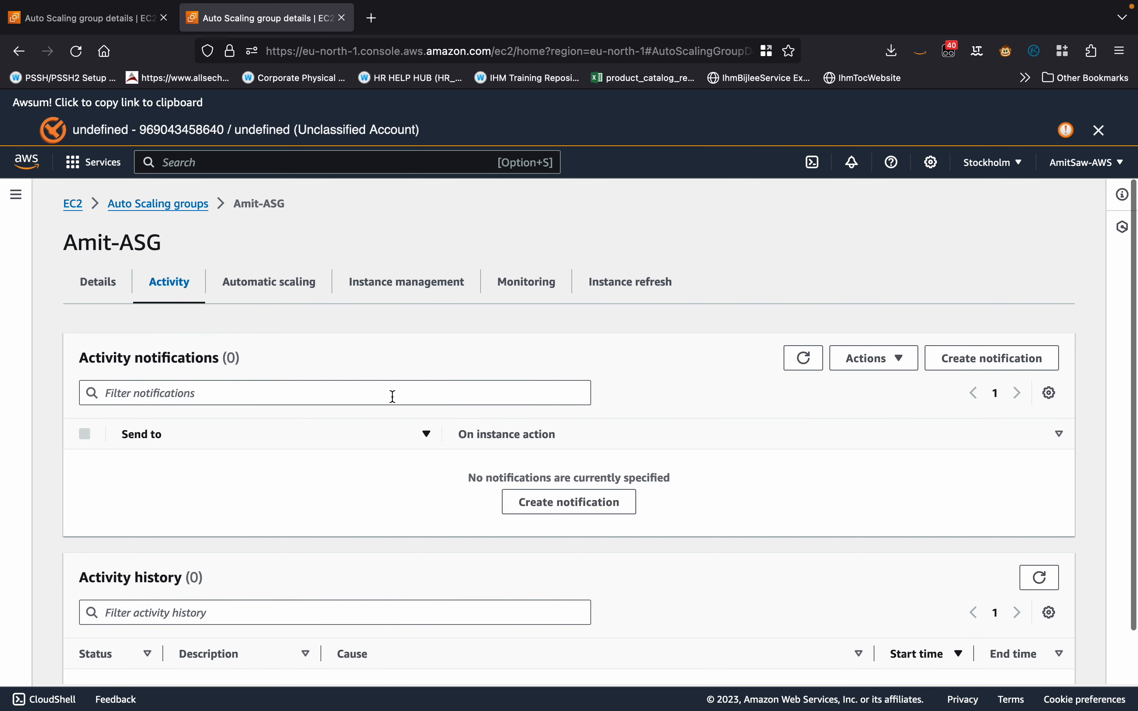
scroll(393, 397, "down", 2)
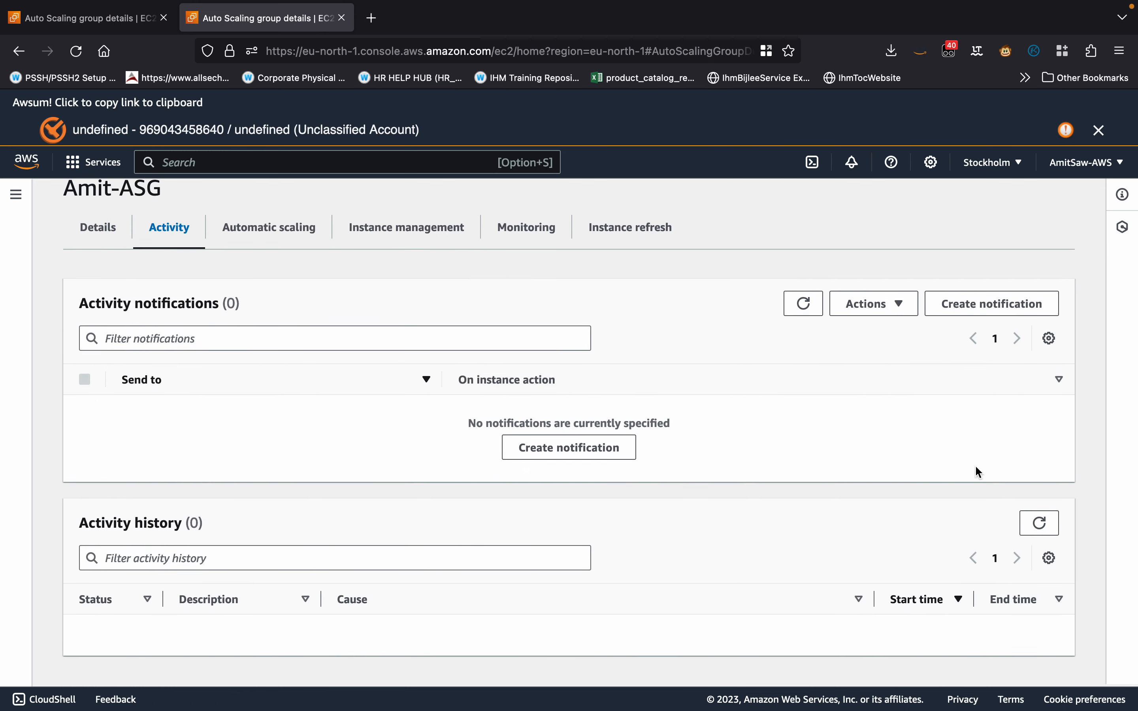
left_click(1039, 522)
scroll(595, 551, "down", 5)
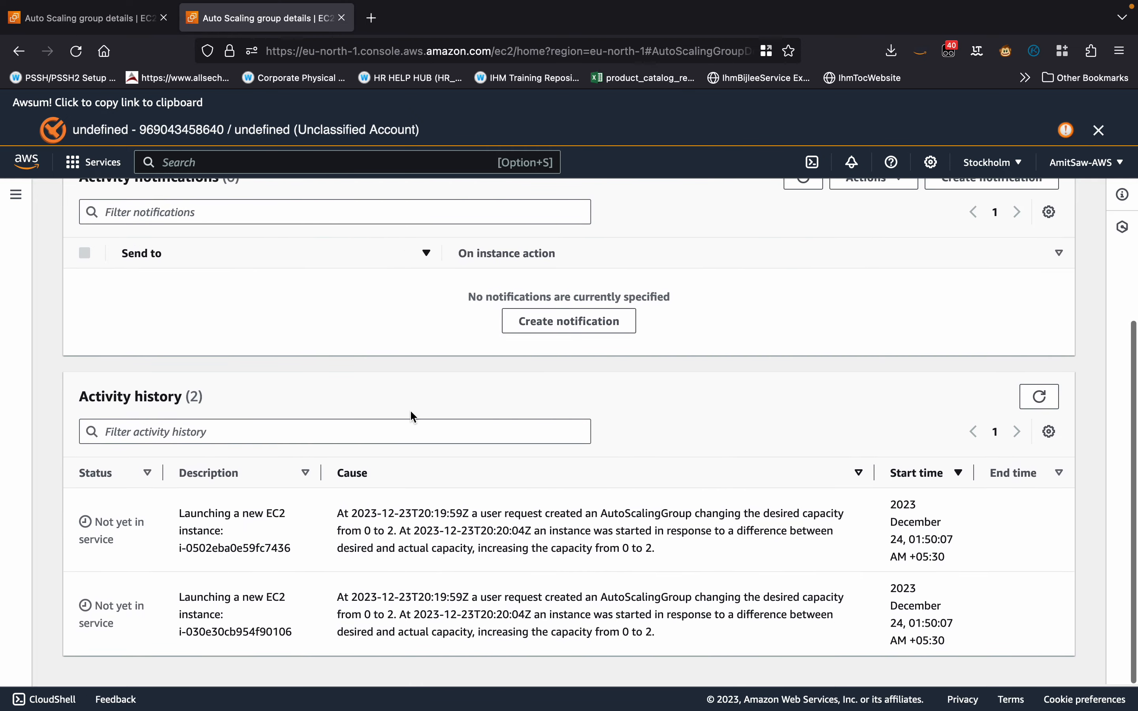
Search for the EC2 service, open it in a new browser tab and list the running instances.
left_click(252, 160)
type("ec")
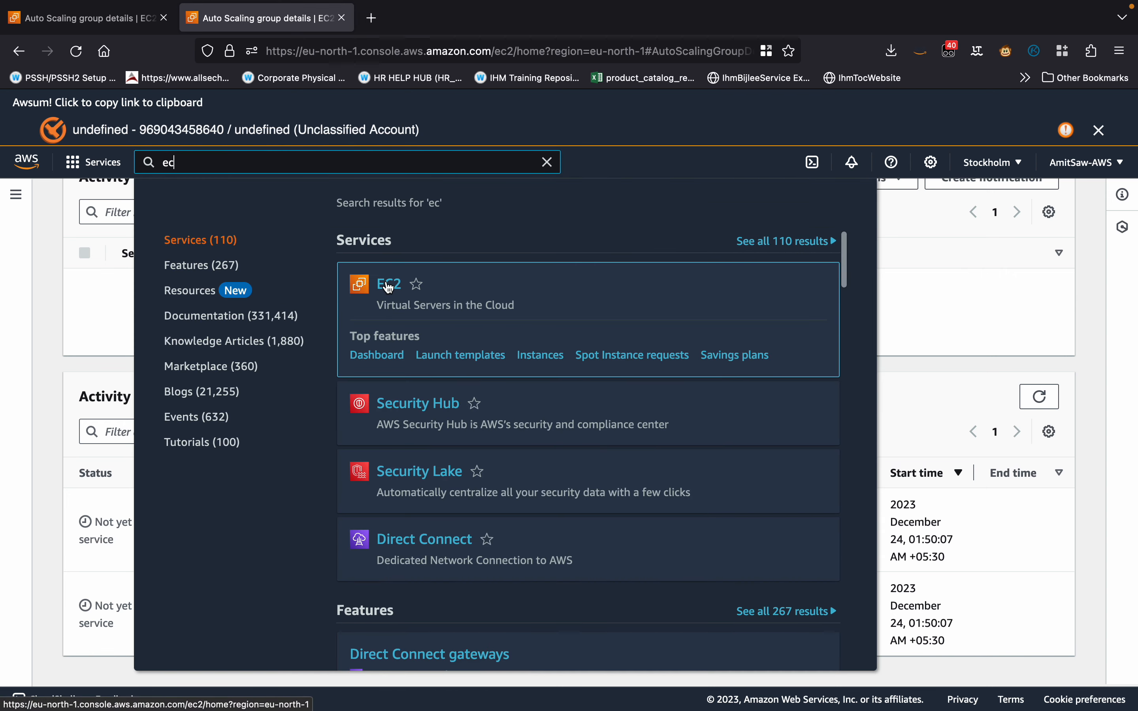
right_click(389, 287)
left_click(438, 292)
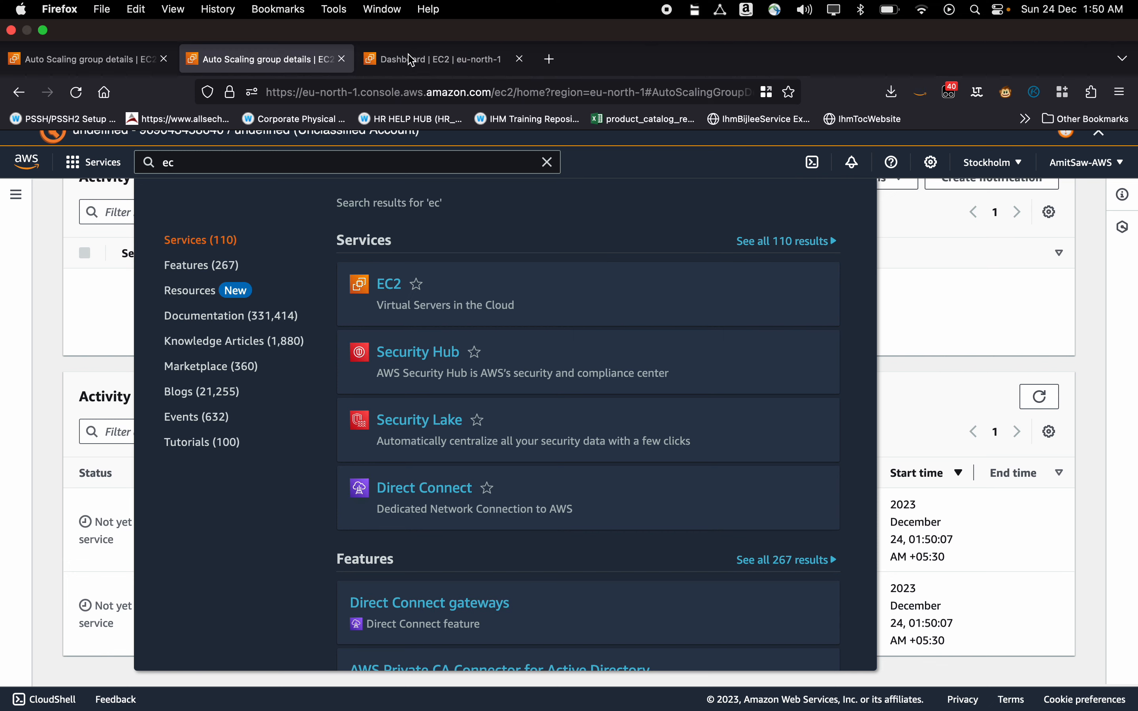
left_click(412, 60)
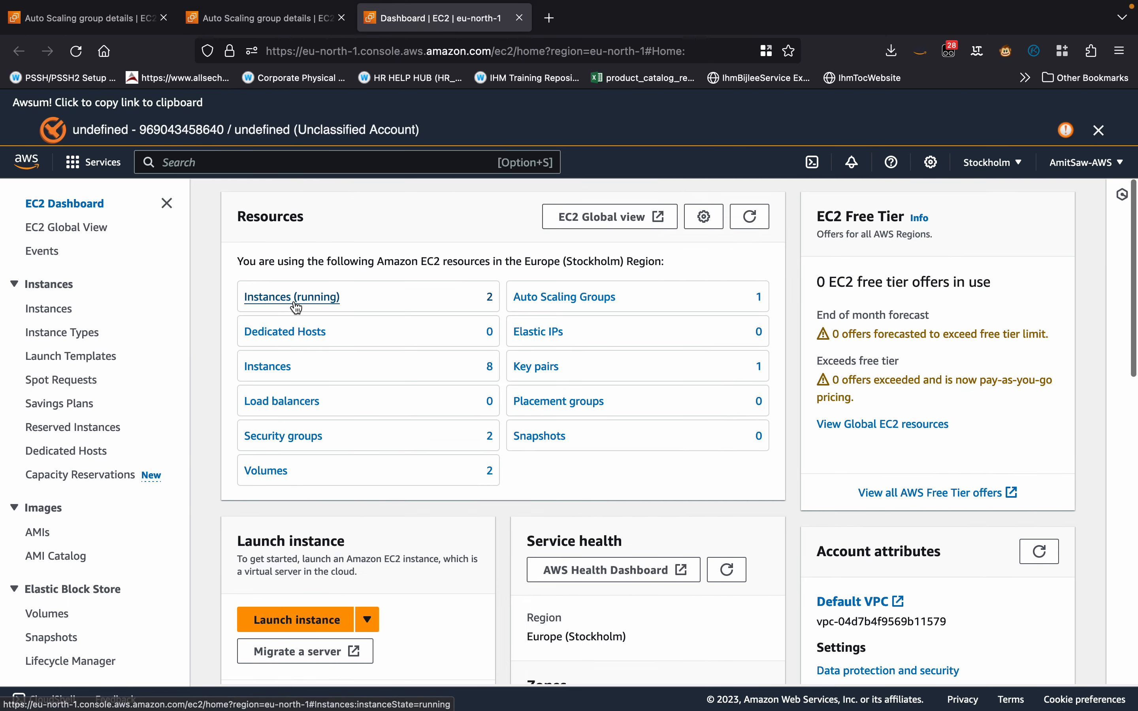
left_click(296, 307)
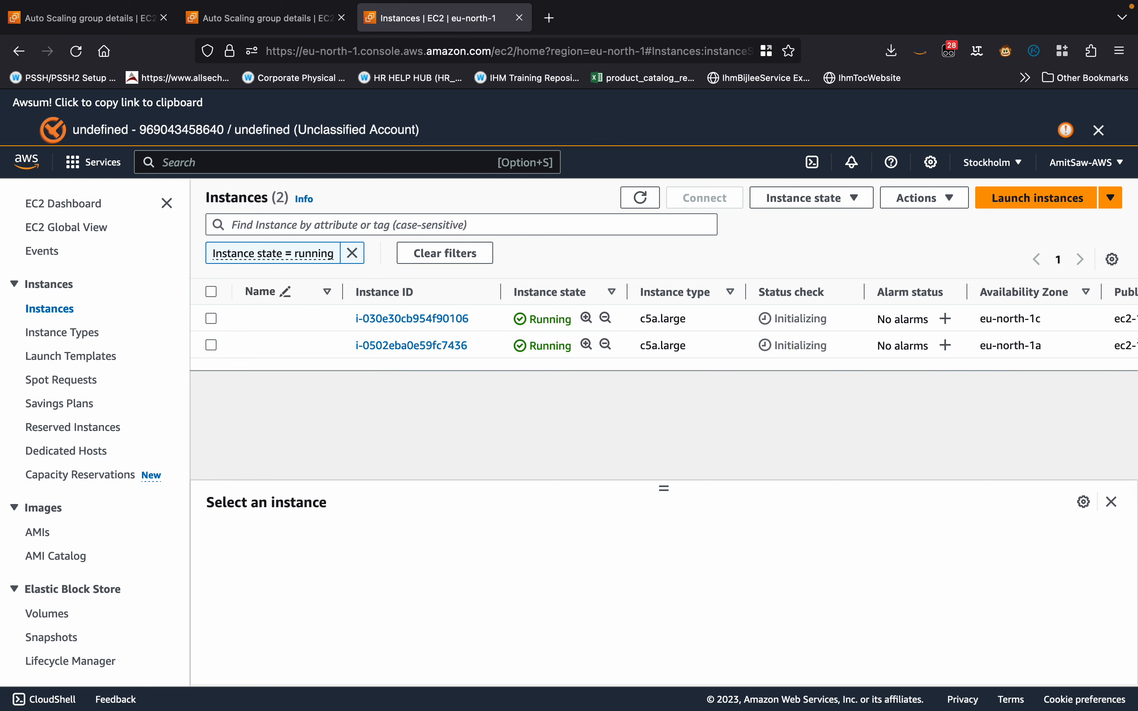
Connect to the running eu-north-1c instance with EC2 Instance Connect as ec2-user.
left_click(442, 321)
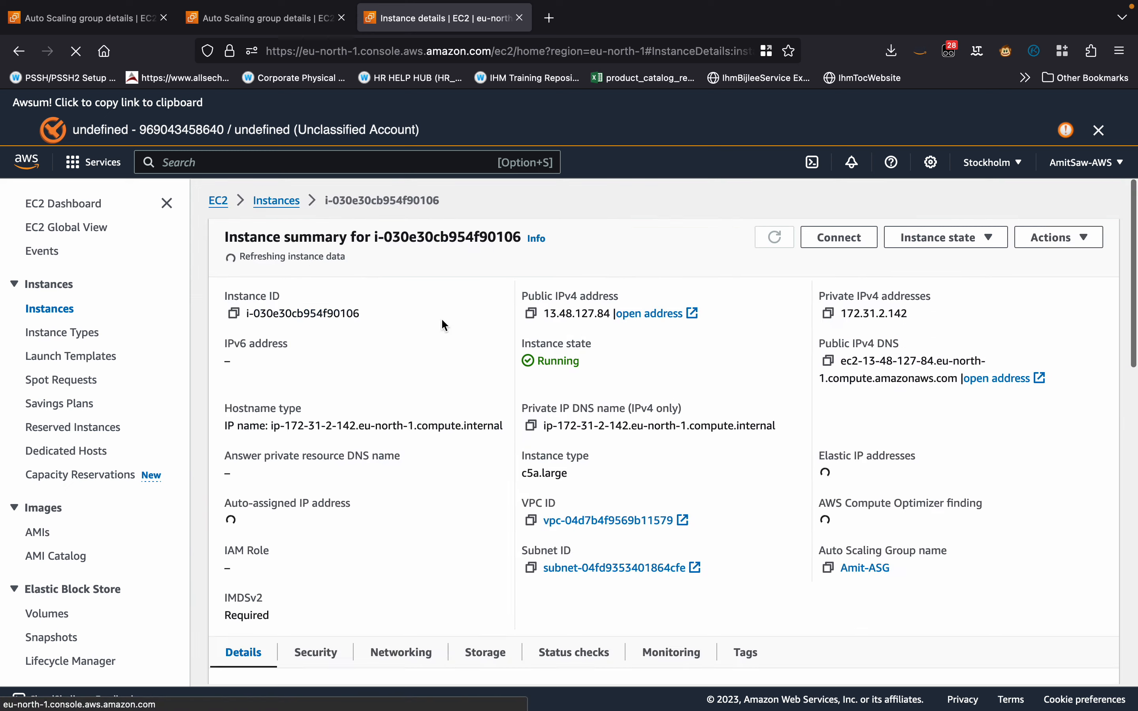
left_click(803, 237)
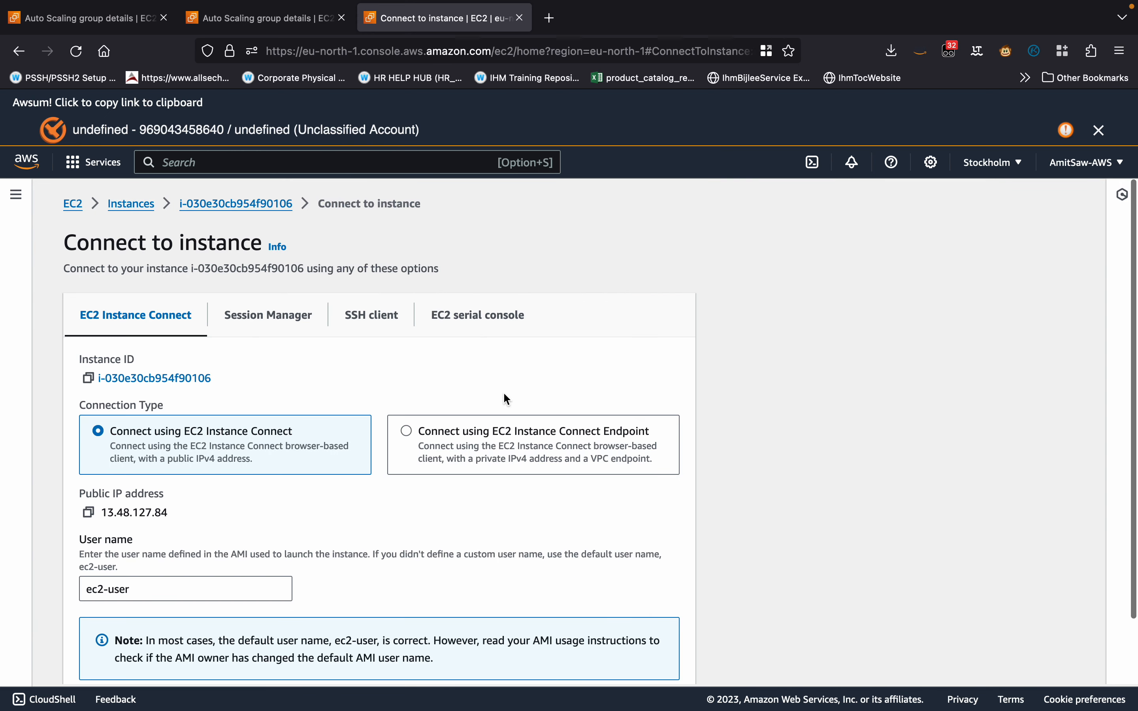
scroll(504, 393, "down", 2)
left_click(646, 667)
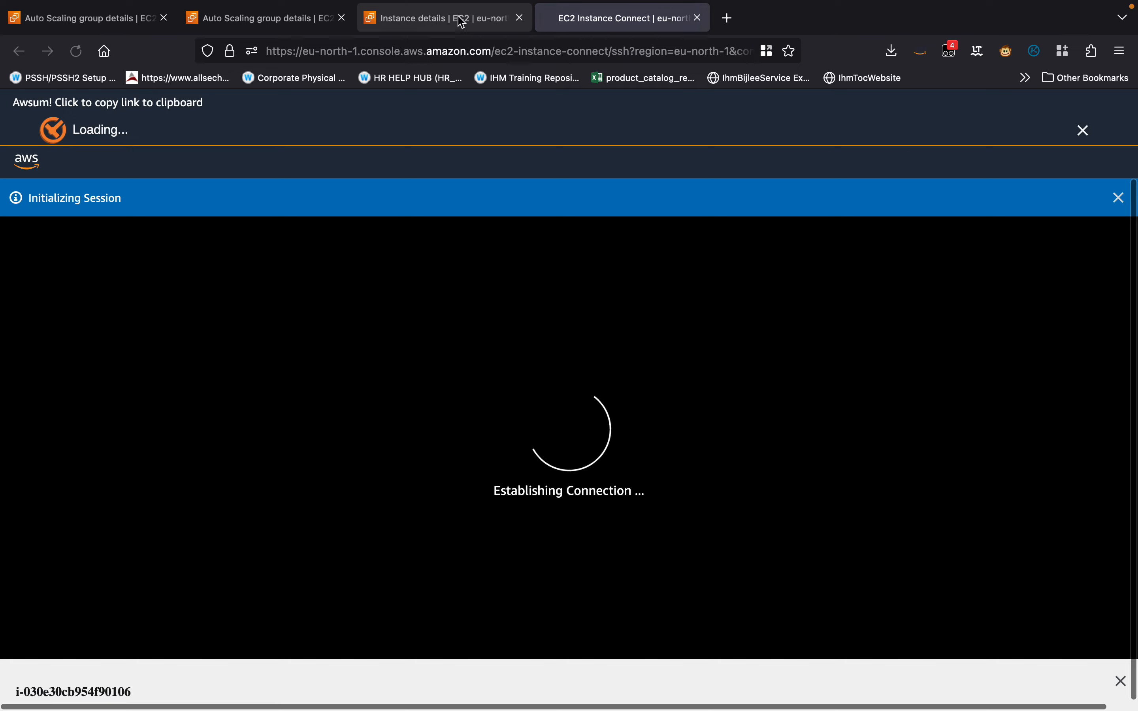
Return to the instances list in the other browser tab and filter it by Instance state = running.
left_click(435, 20)
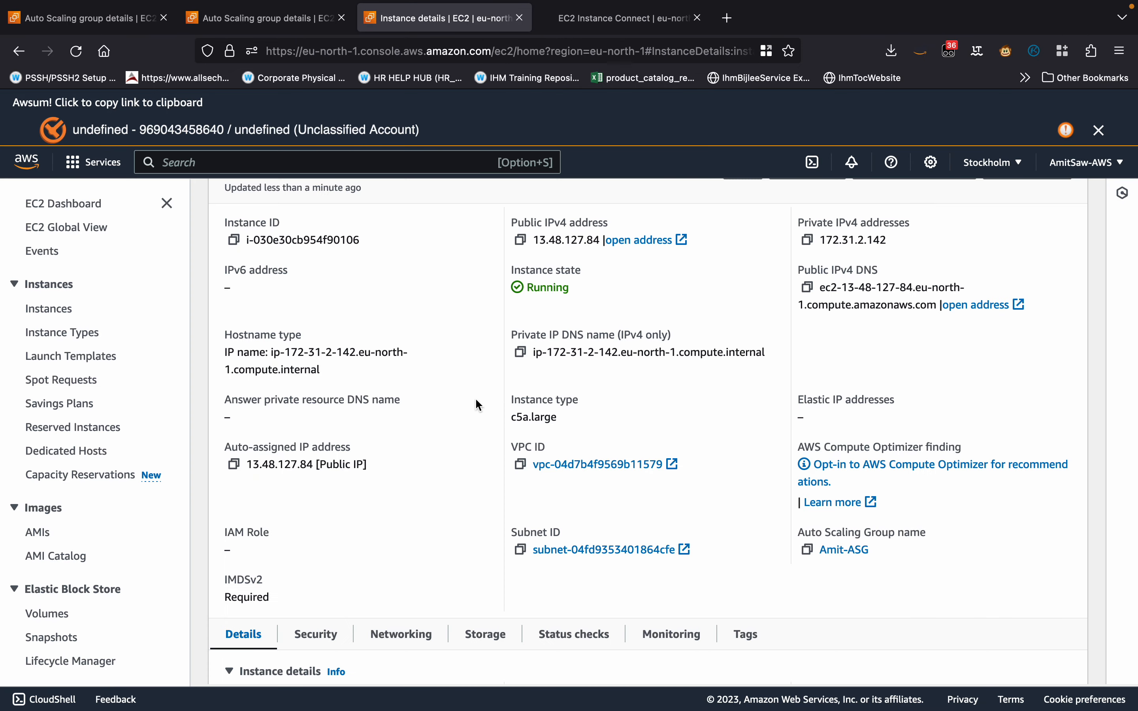
scroll(393, 317, "up", 2)
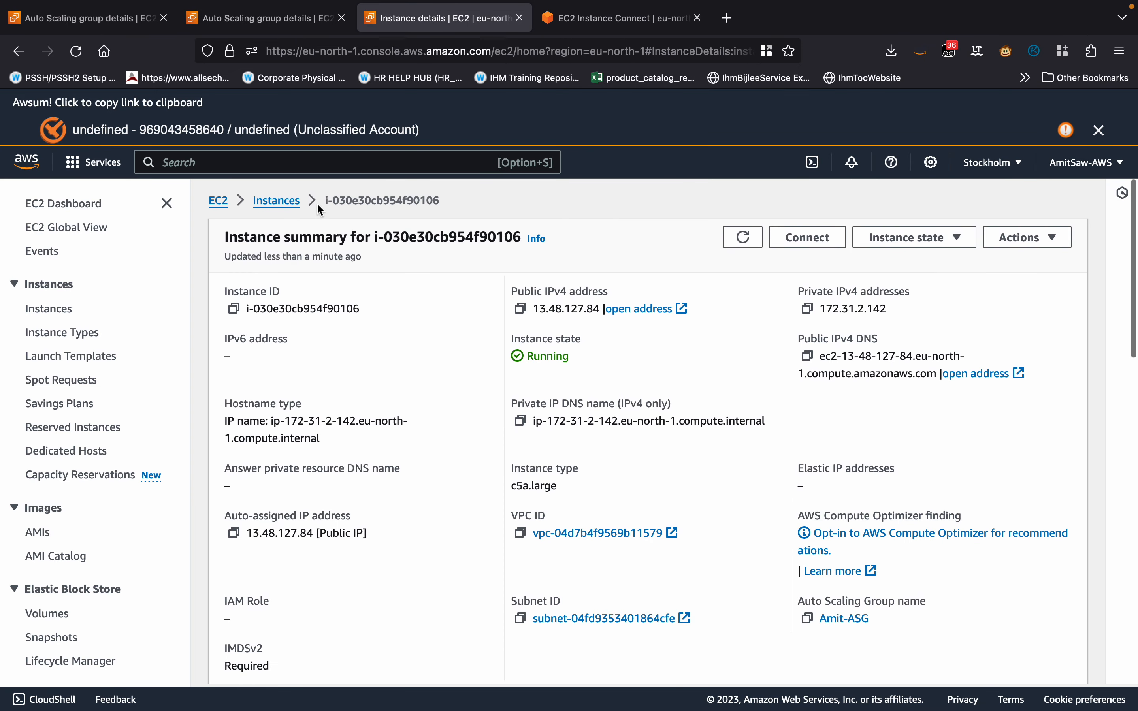
left_click(283, 201)
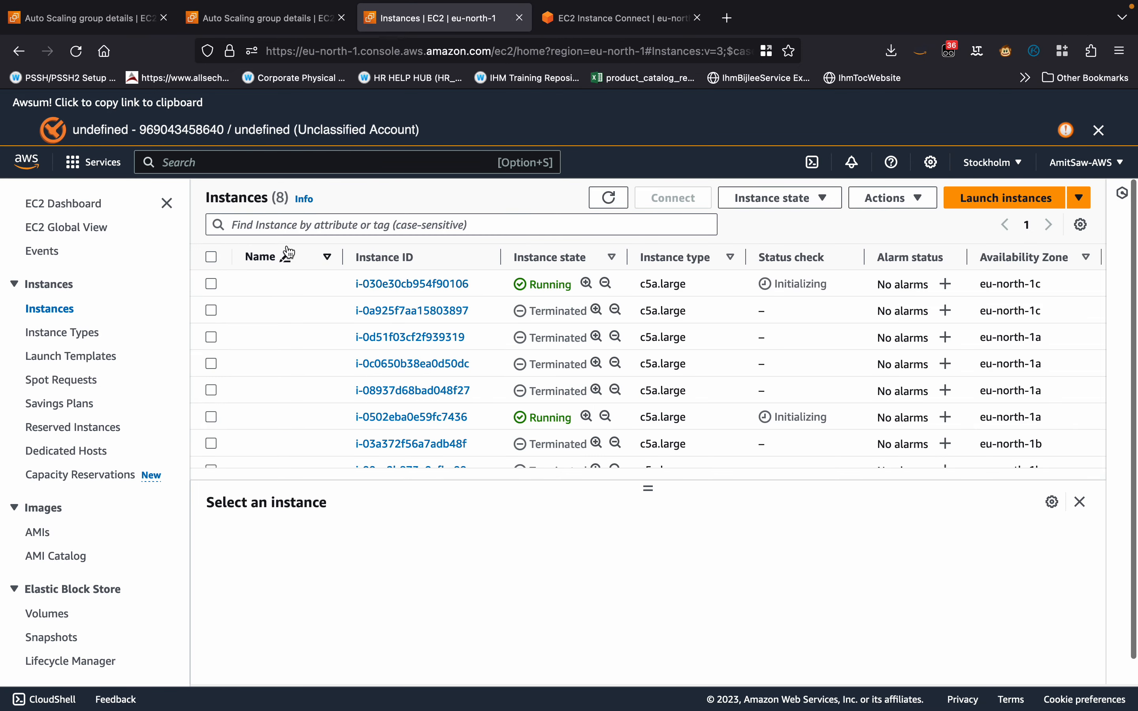
left_click(280, 225)
type("insta")
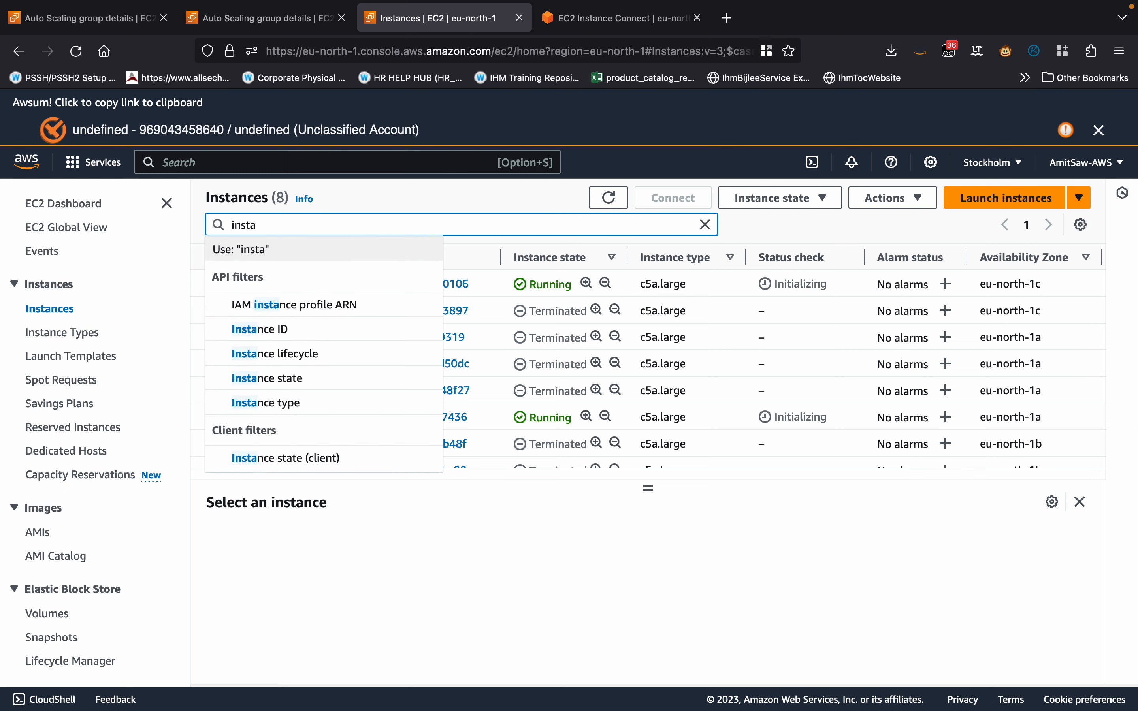
left_click(301, 380)
left_click(292, 370)
type("run")
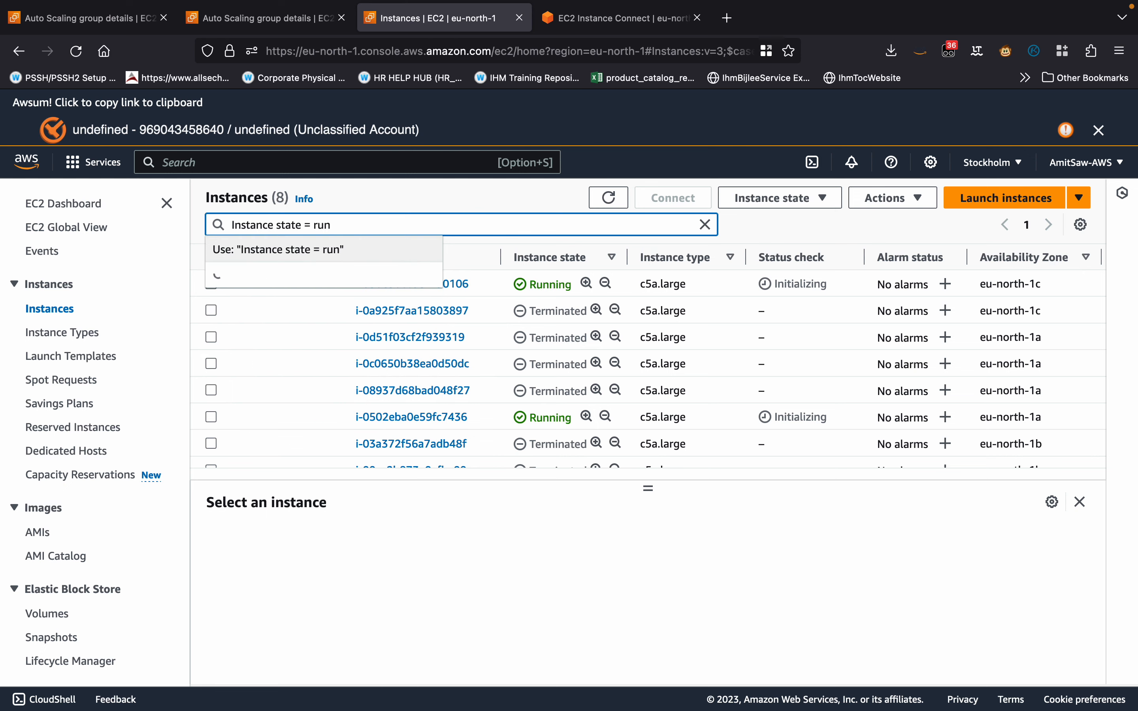
left_click(332, 305)
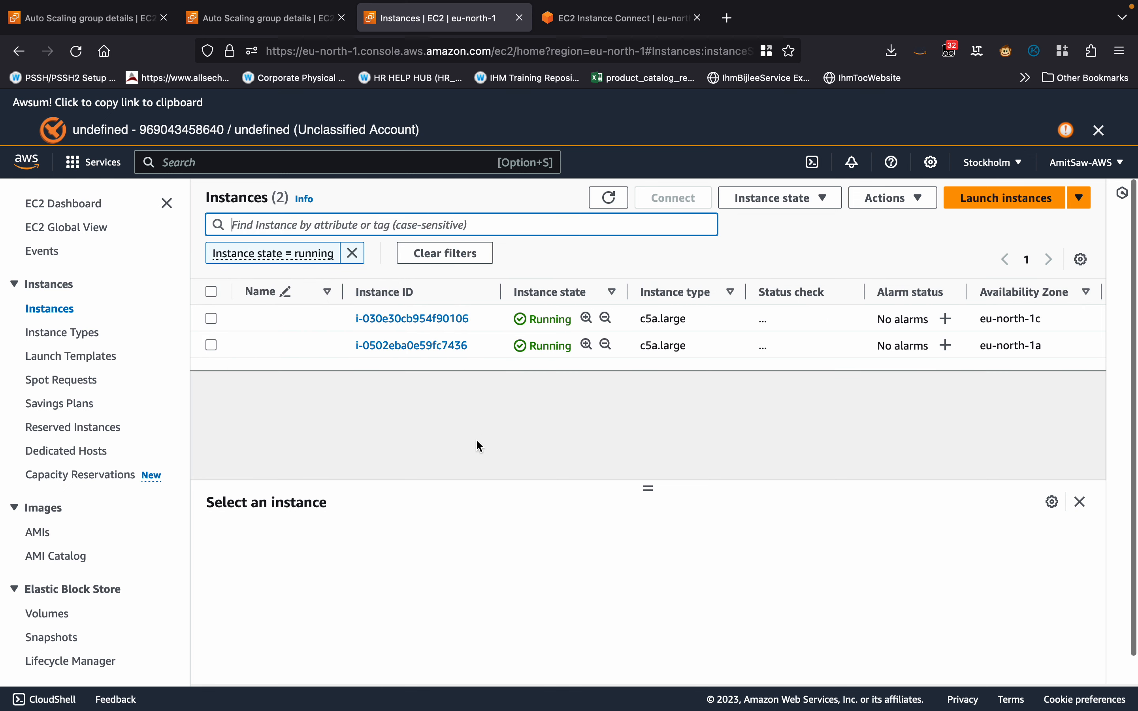
Connect to the running eu-north-1a instance with EC2 Instance Connect as ec2-user.
left_click(444, 350)
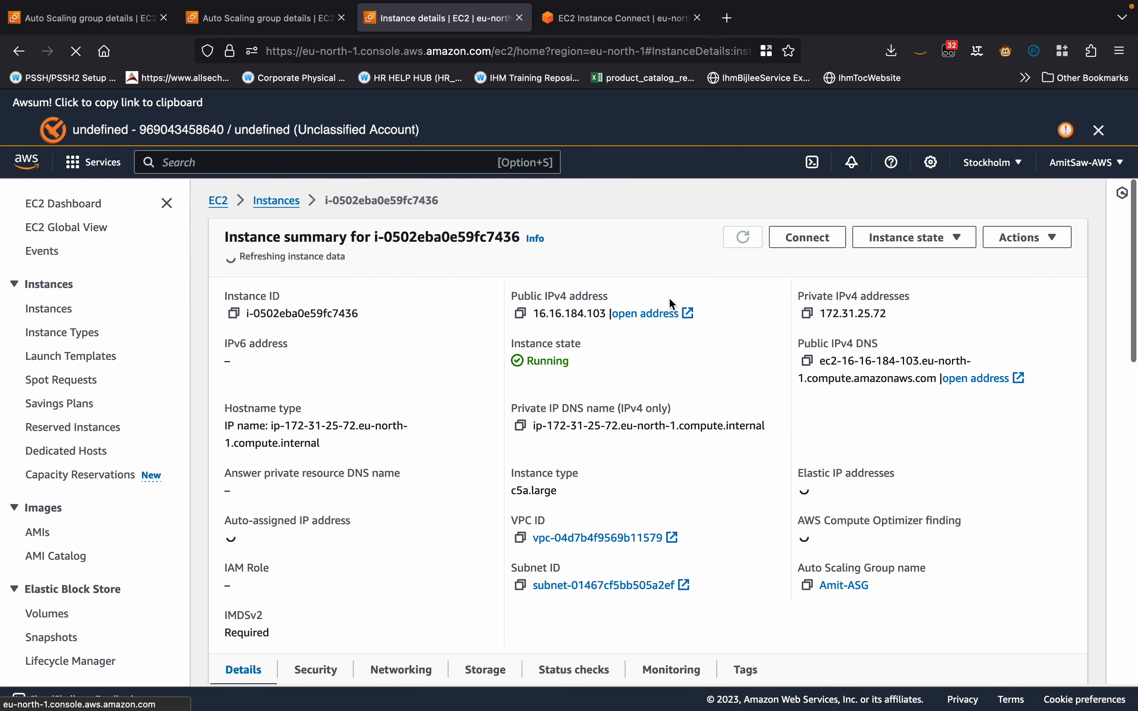
left_click(804, 240)
scroll(555, 506, "down", 3)
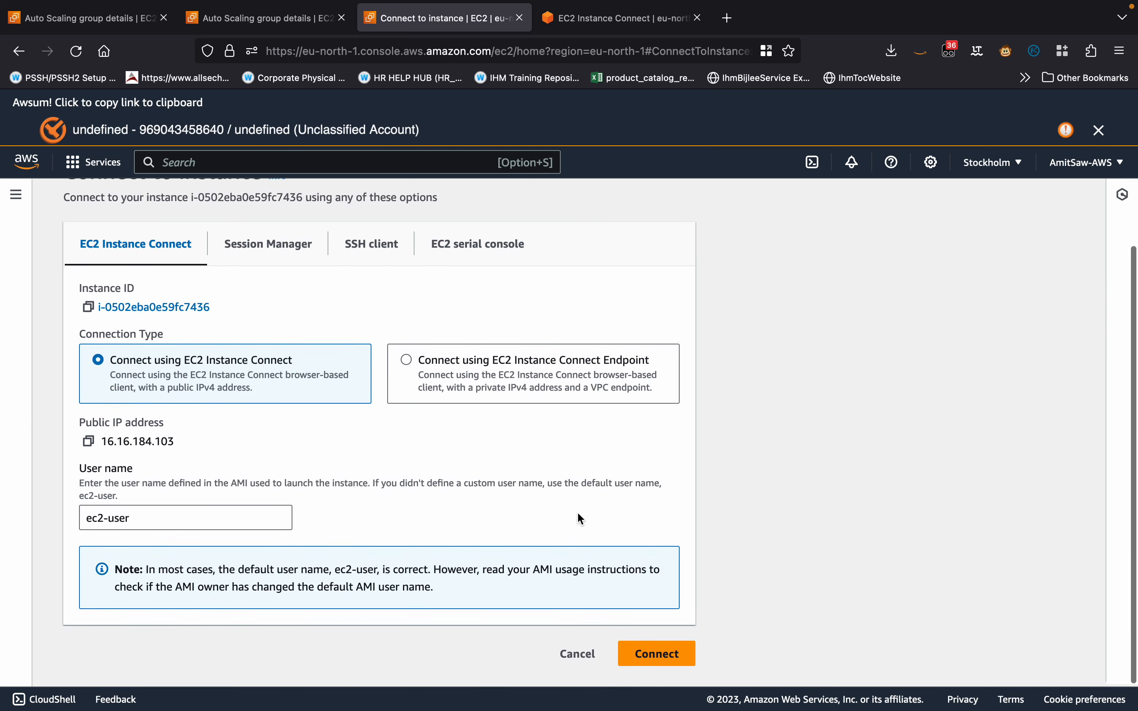
left_click(655, 655)
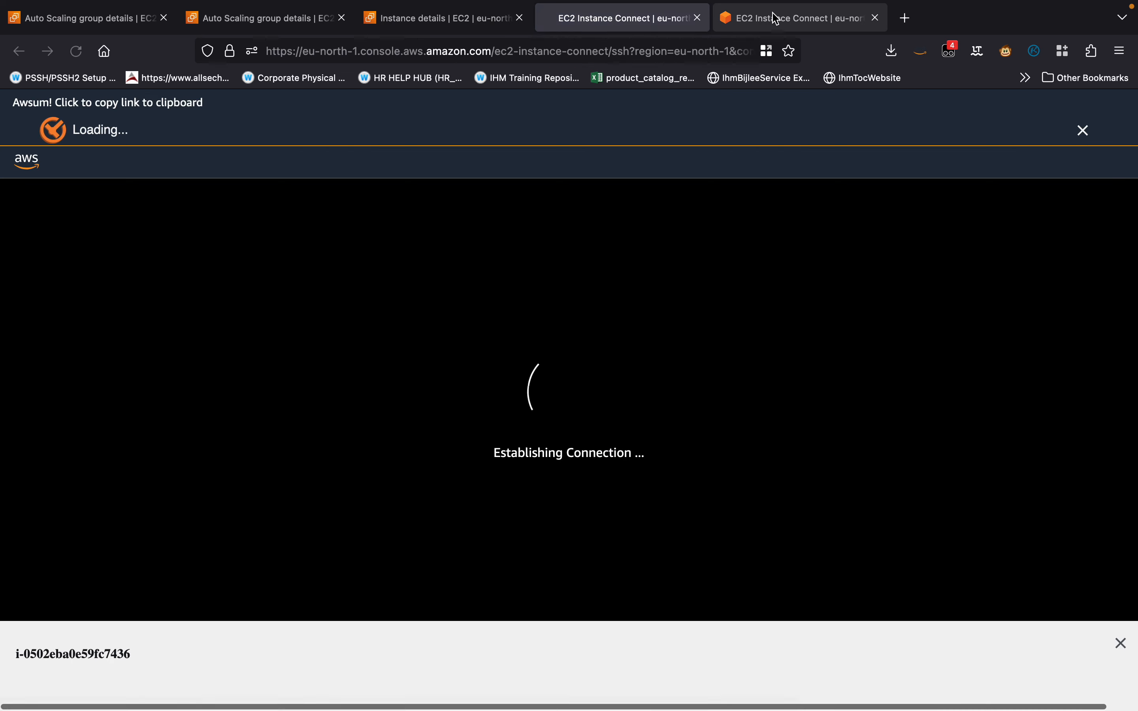
In the eu-north-1c instance's terminal, install the stress package with sudo yum install stress -y.
left_click(717, 18)
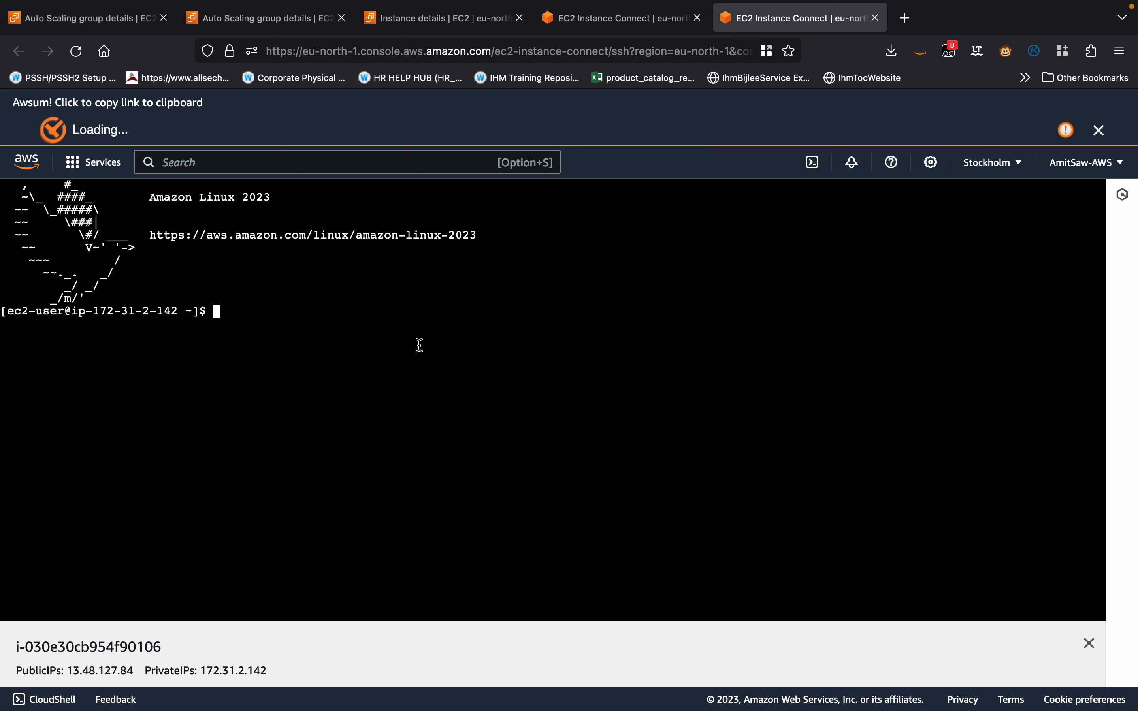
type("sudo yum install")
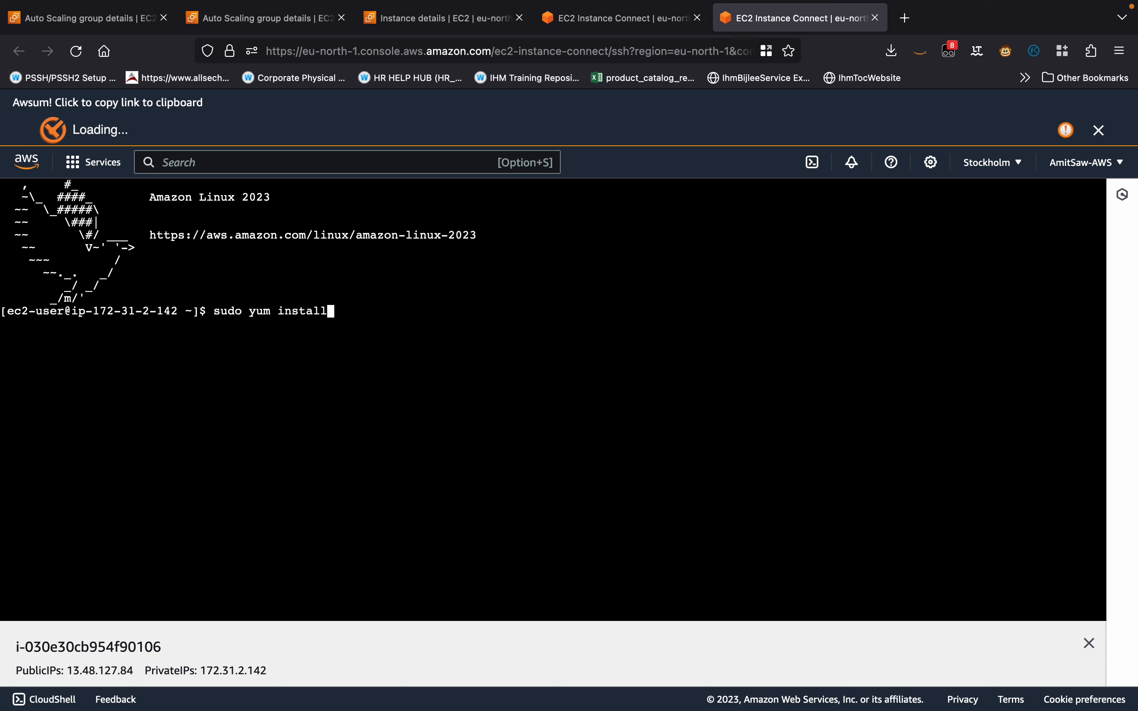
type(" stress -y")
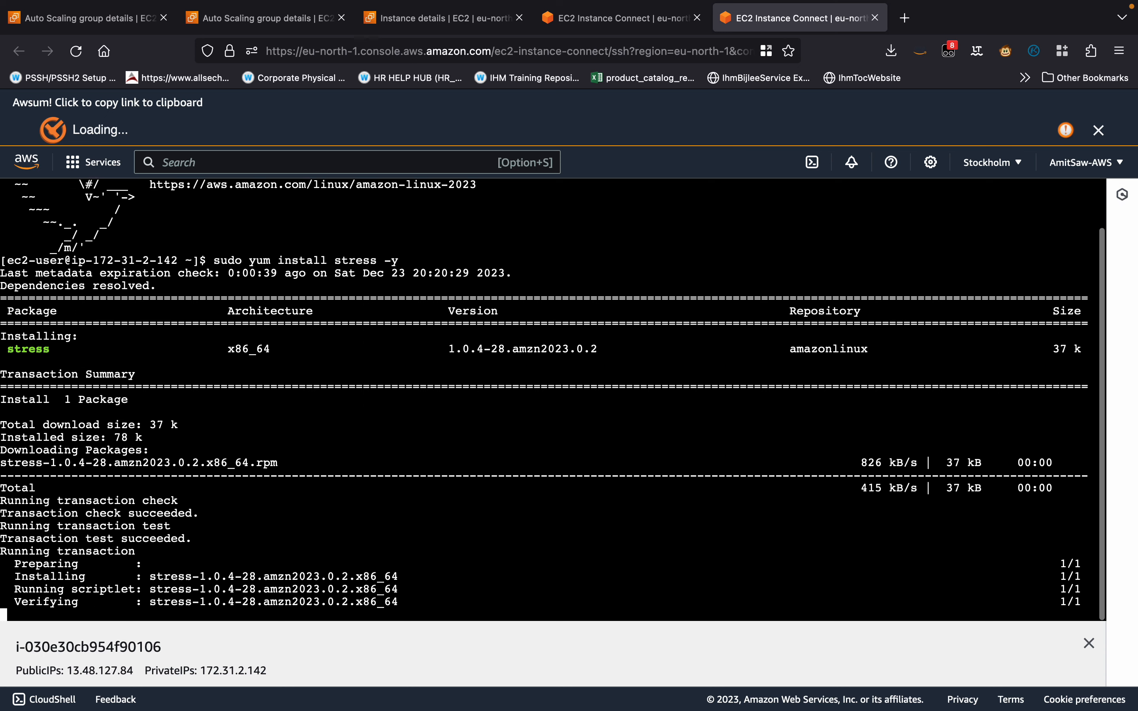
In the eu-north-1a instance's terminal, install the stress package with sudo yum install stress -y.
left_click(610, 19)
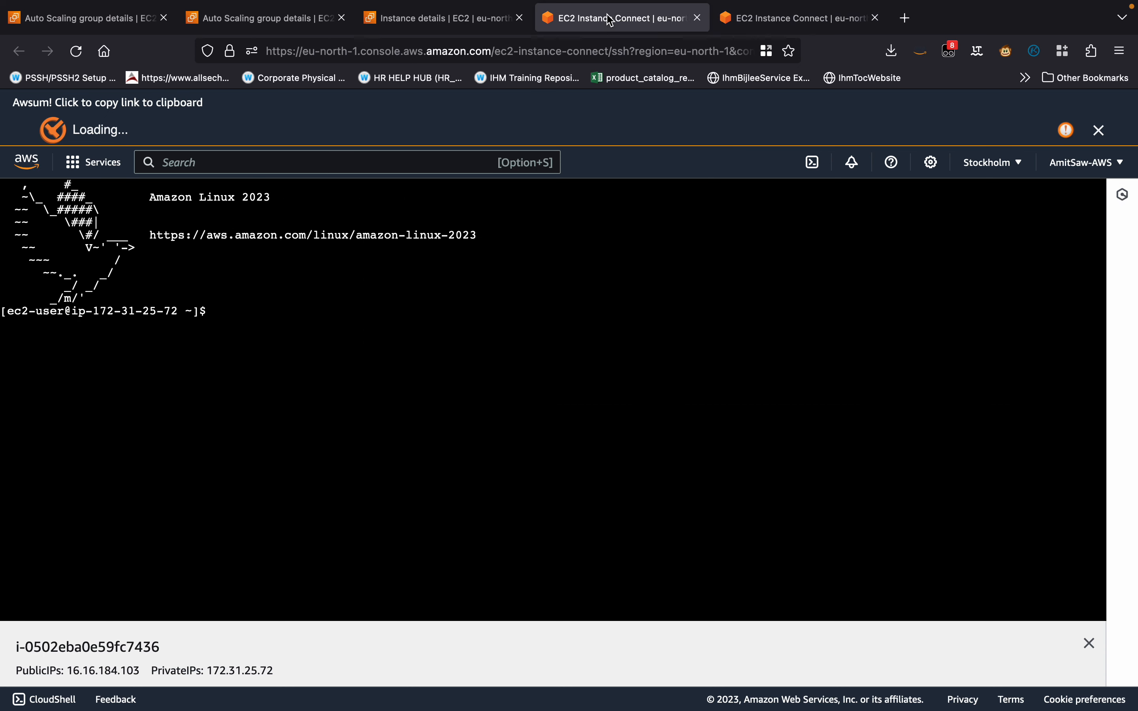
type("sudo yum install -y")
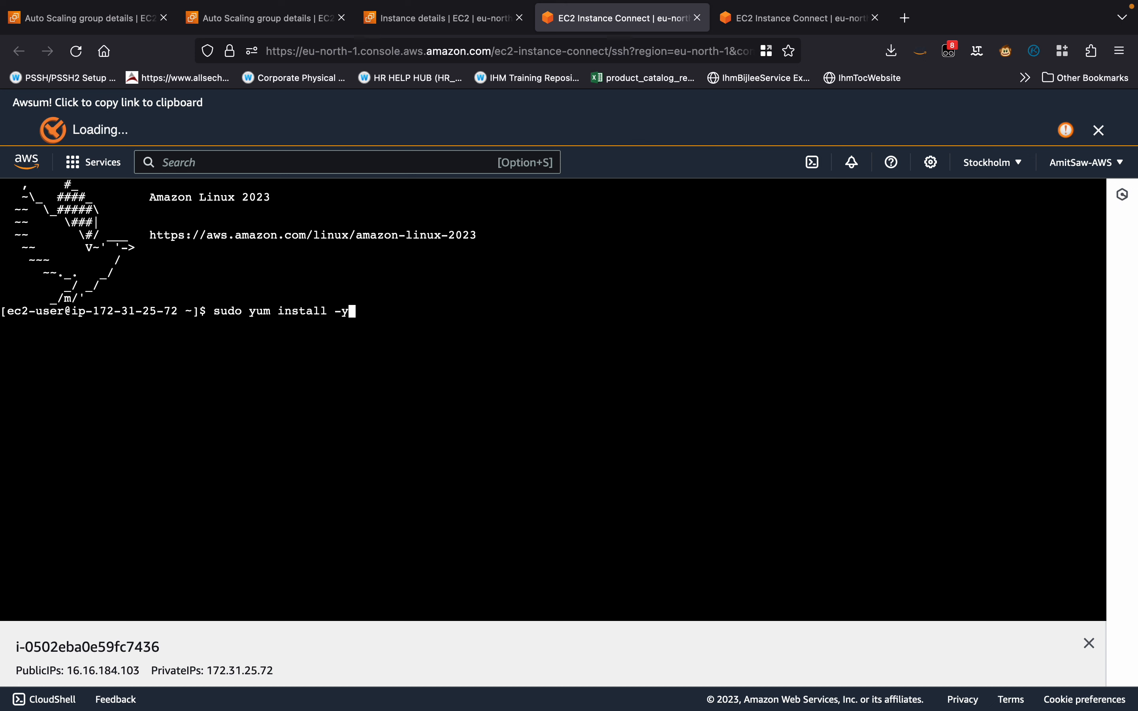
key("Return")
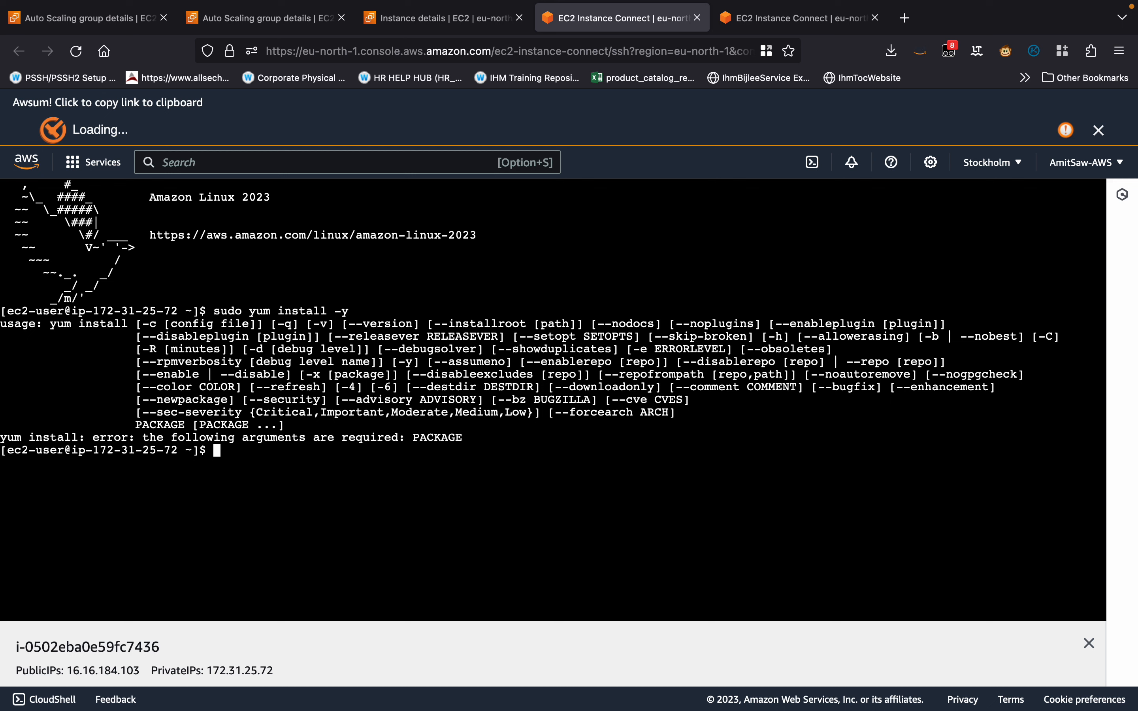
key("Up")
key("BackSpace")
key("BackSpace")
key("BackSpace")
type("stress")
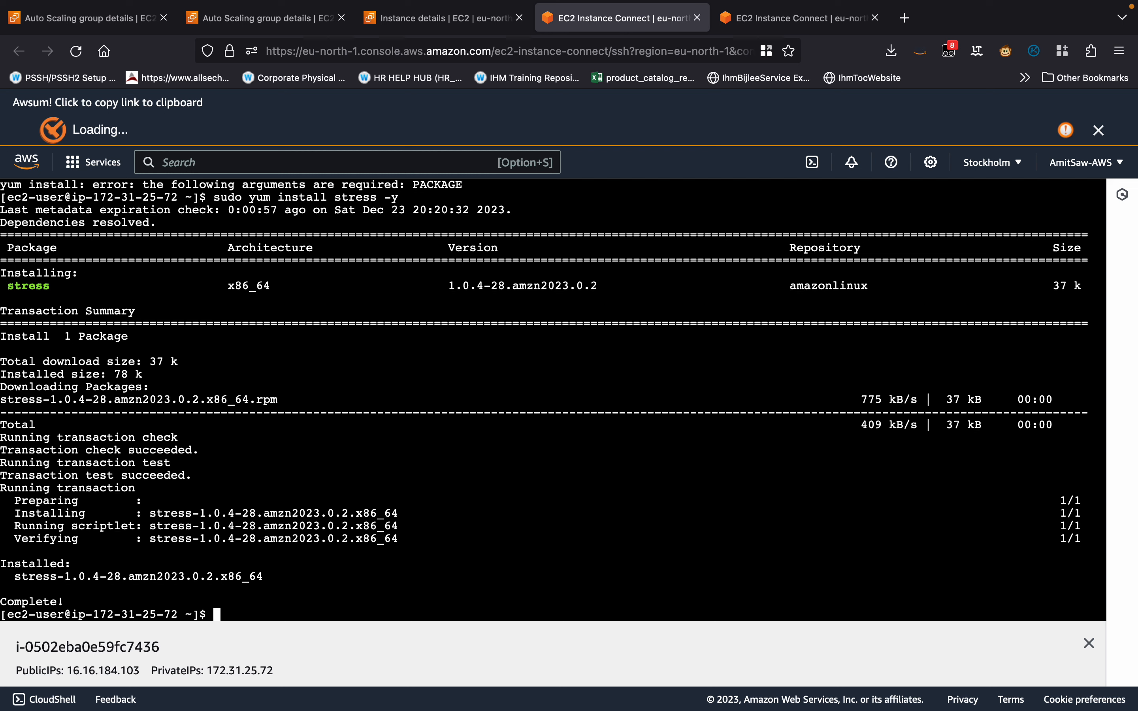
Display the stress usage help on the eu-north-1a instance and run its example's stress --cpu 8 portion.
type("stress")
key("Return")
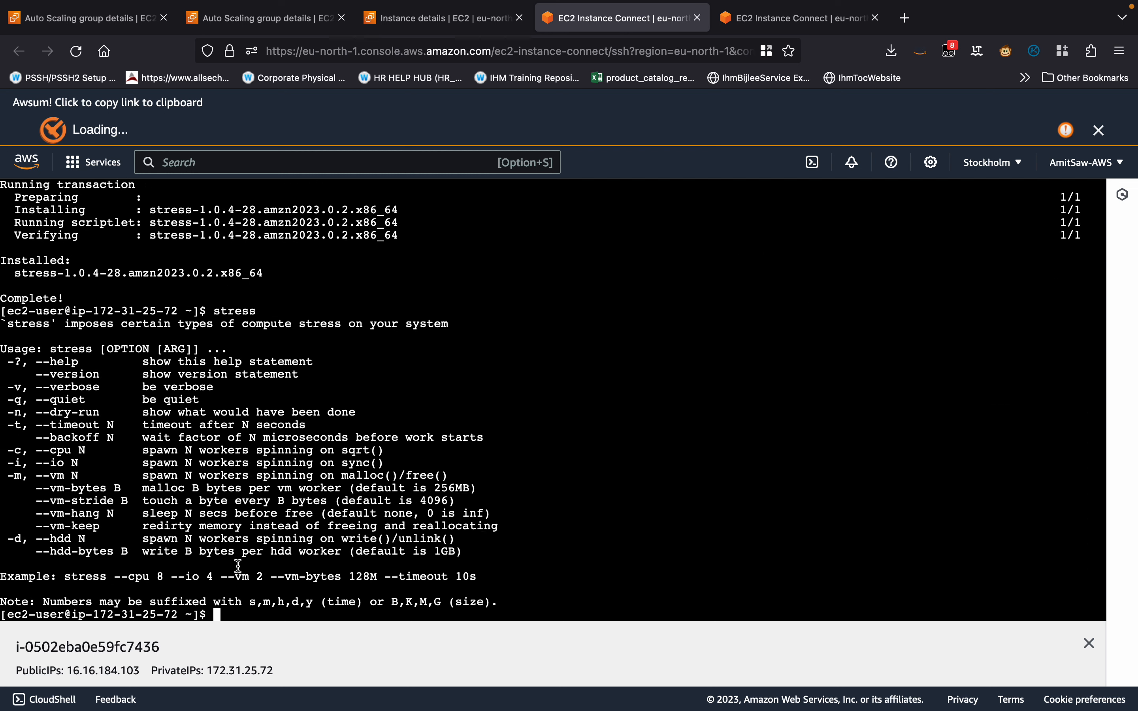
right_click(67, 577)
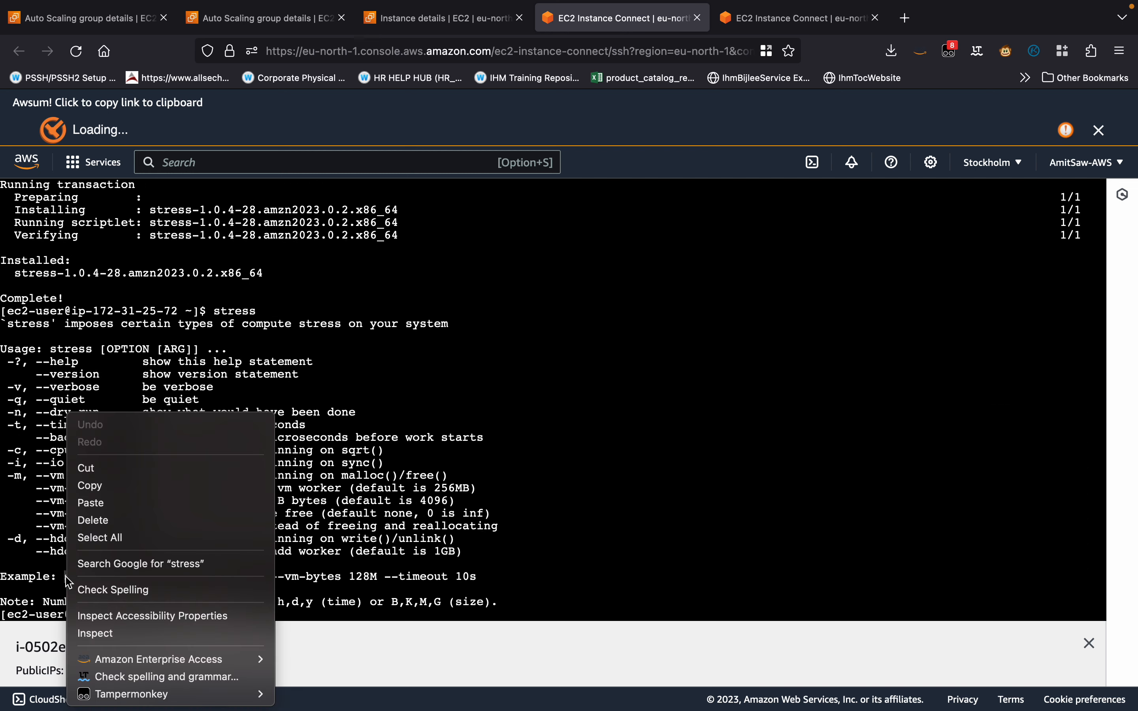
left_click(101, 573)
left_click(429, 534)
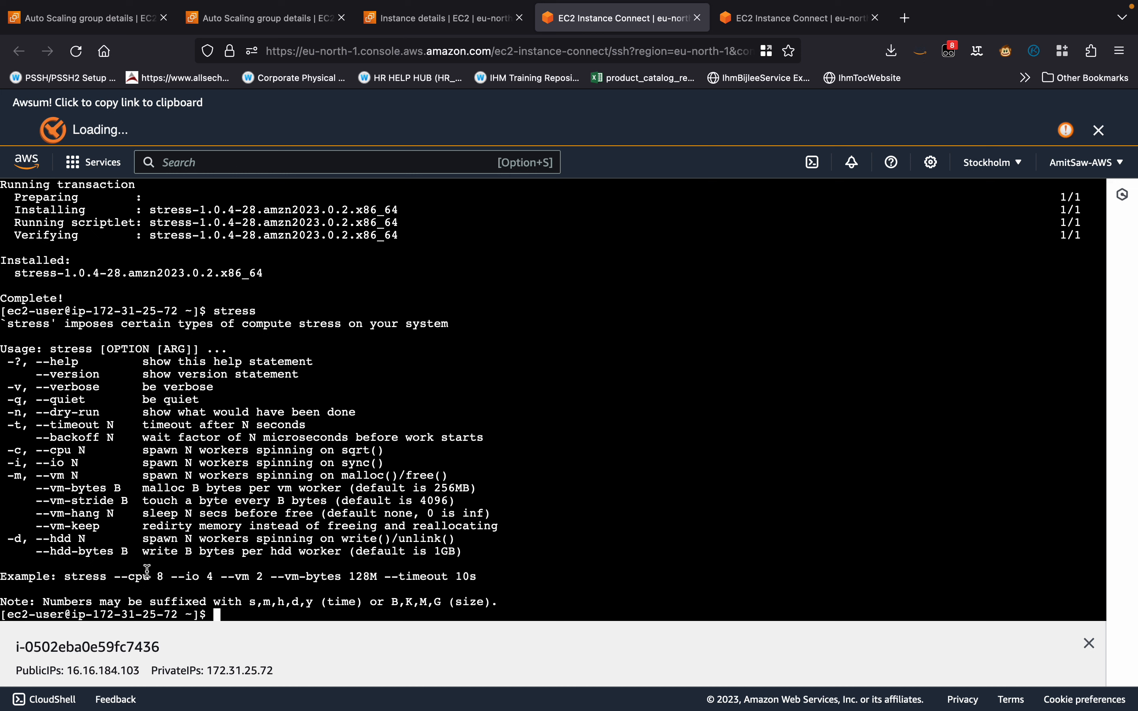
left_click_drag(165, 578, 65, 578)
type("stress --cpu 8")
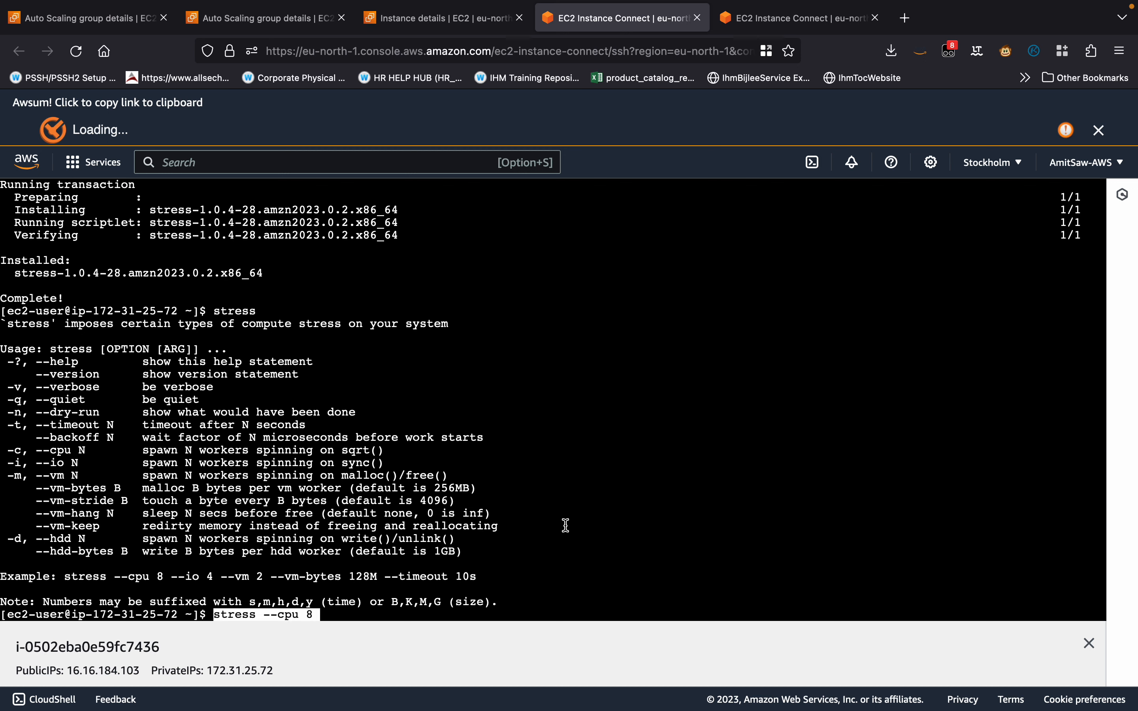
key("Return")
Switch to the eu-north-1c instance's terminal, display the stress usage help and run stress --cpu 8.
left_click(798, 25)
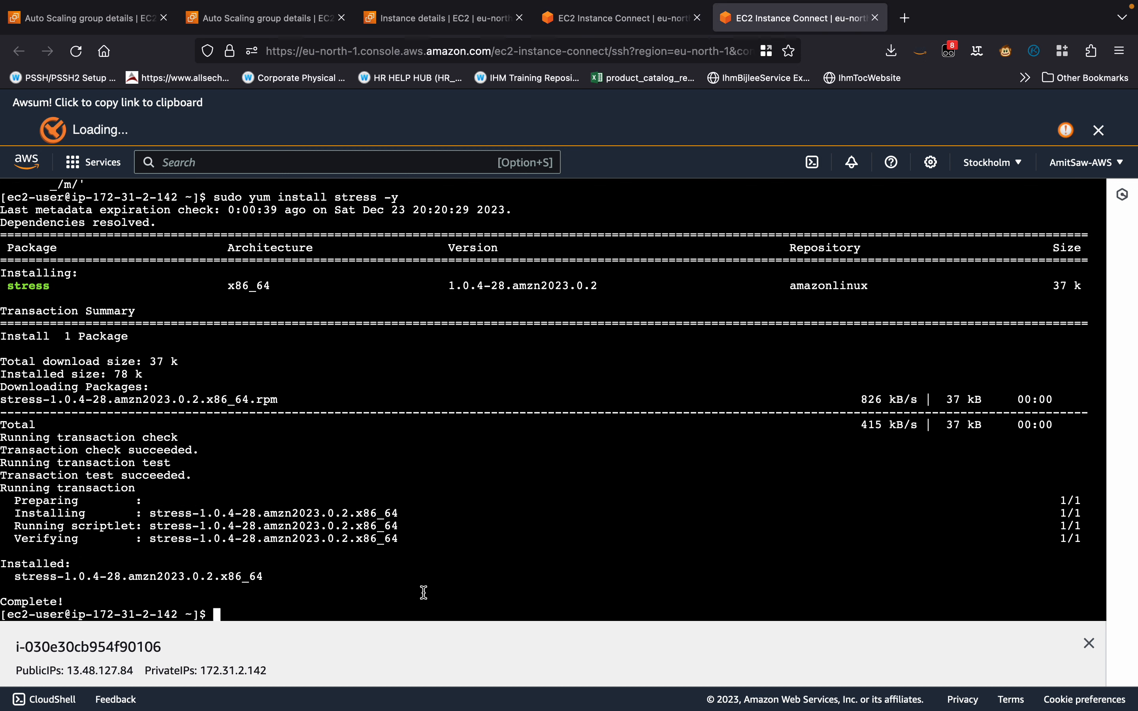
type("stress")
key("Return")
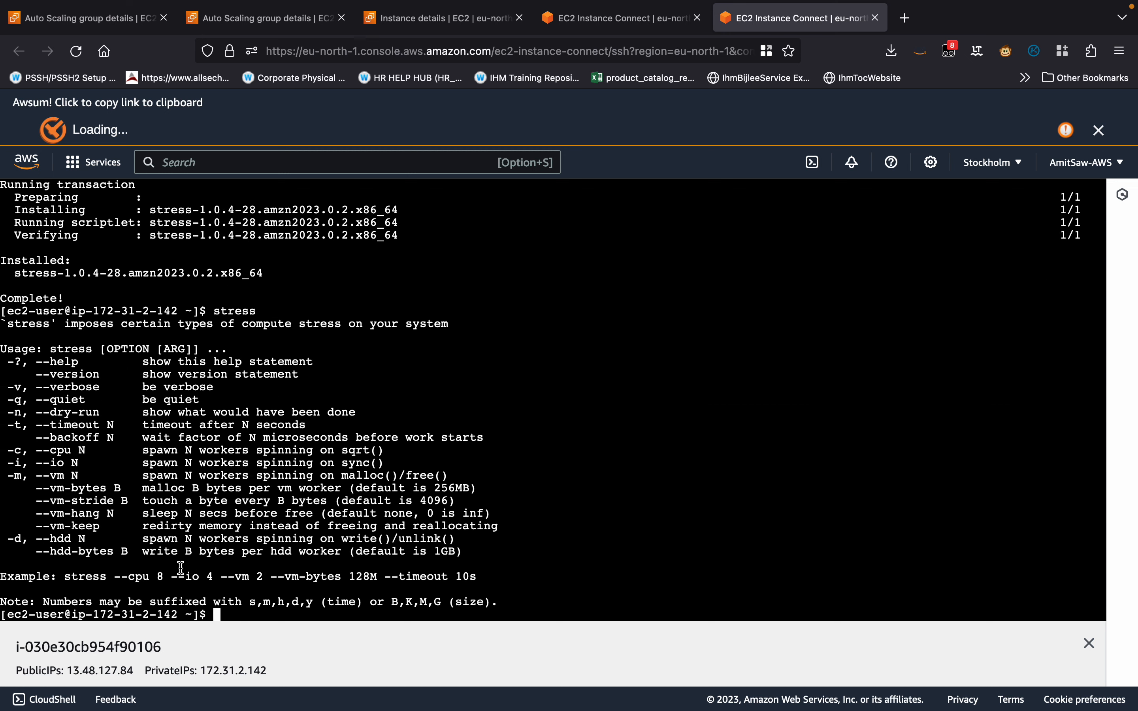
left_click_drag(162, 578, 66, 575)
key("super+c")
left_click(694, 462)
key("super+v")
key("Return")
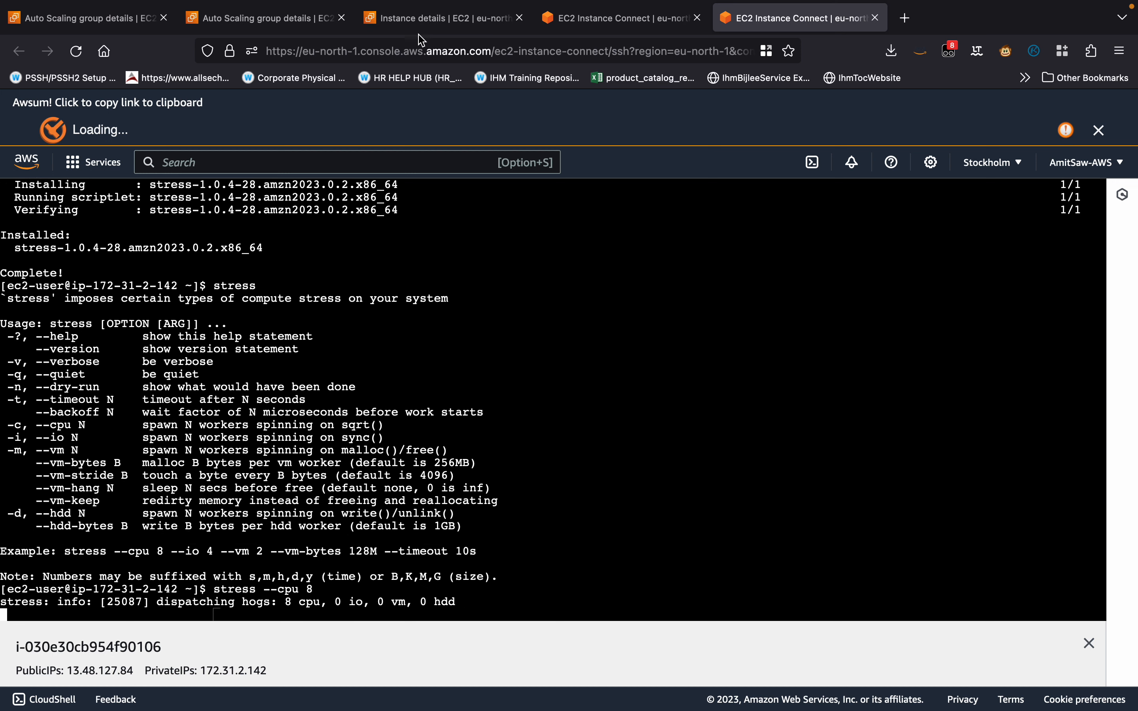
Open the Auto Scaling group's EC2 monitoring metrics and refresh them to examine CPU utilization.
left_click(415, 15)
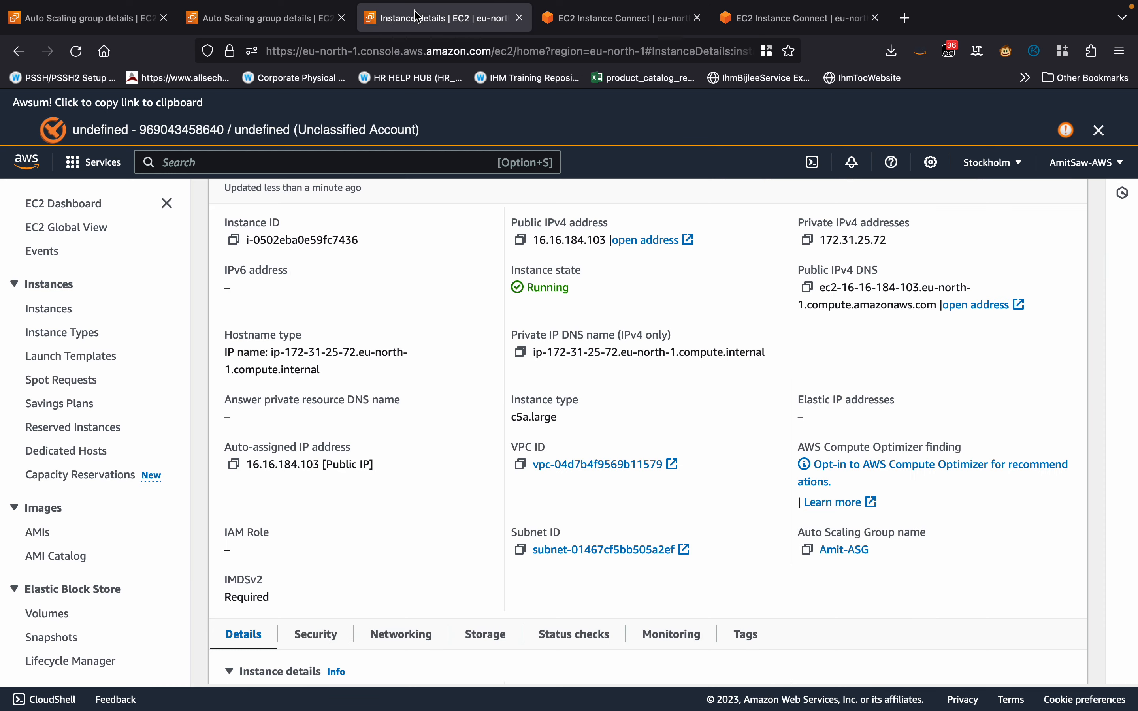
left_click(278, 19)
scroll(811, 329, "down", 2)
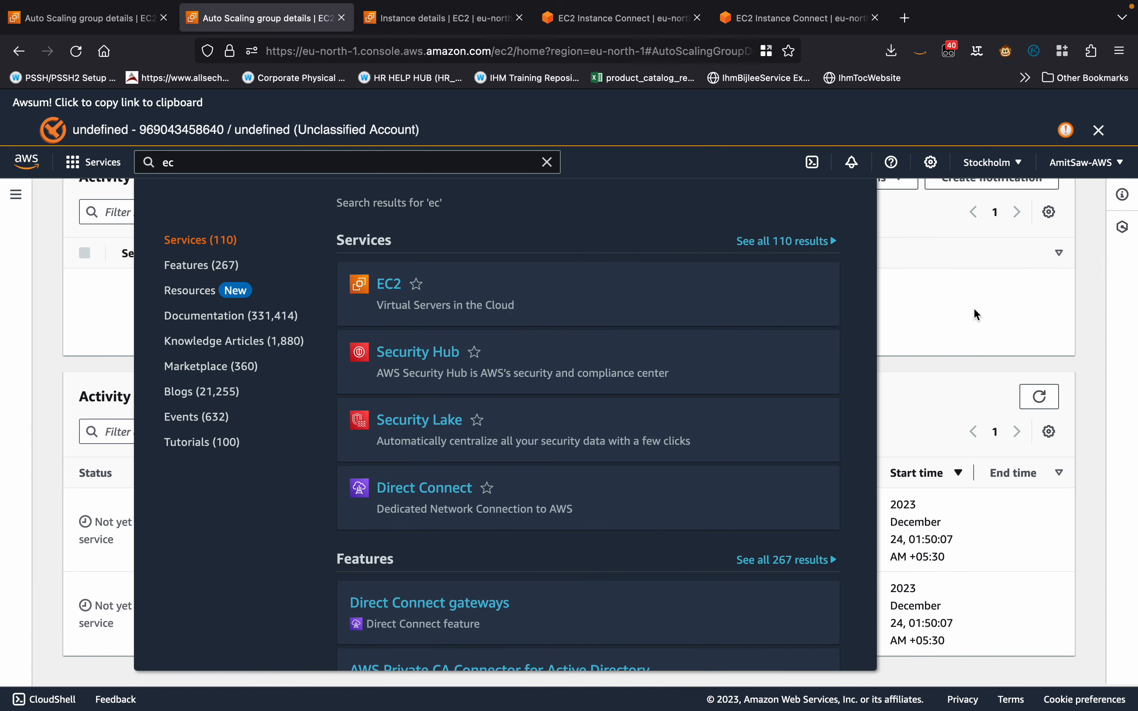
left_click(973, 307)
scroll(510, 444, "up", 4)
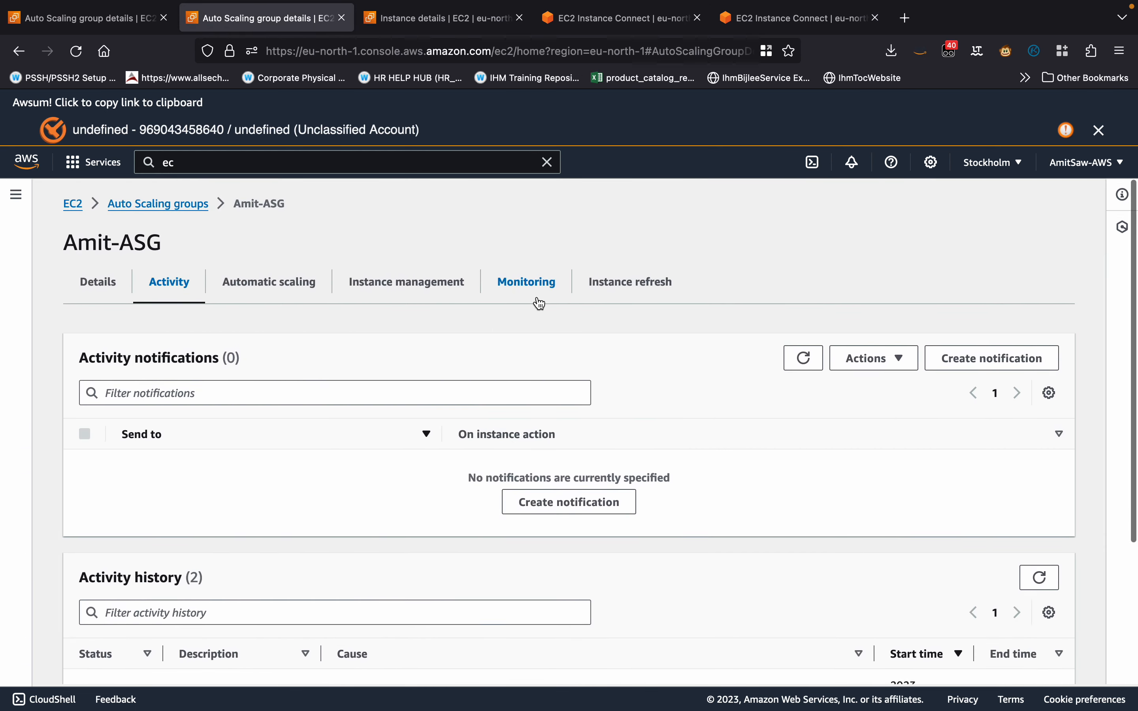
left_click(529, 291)
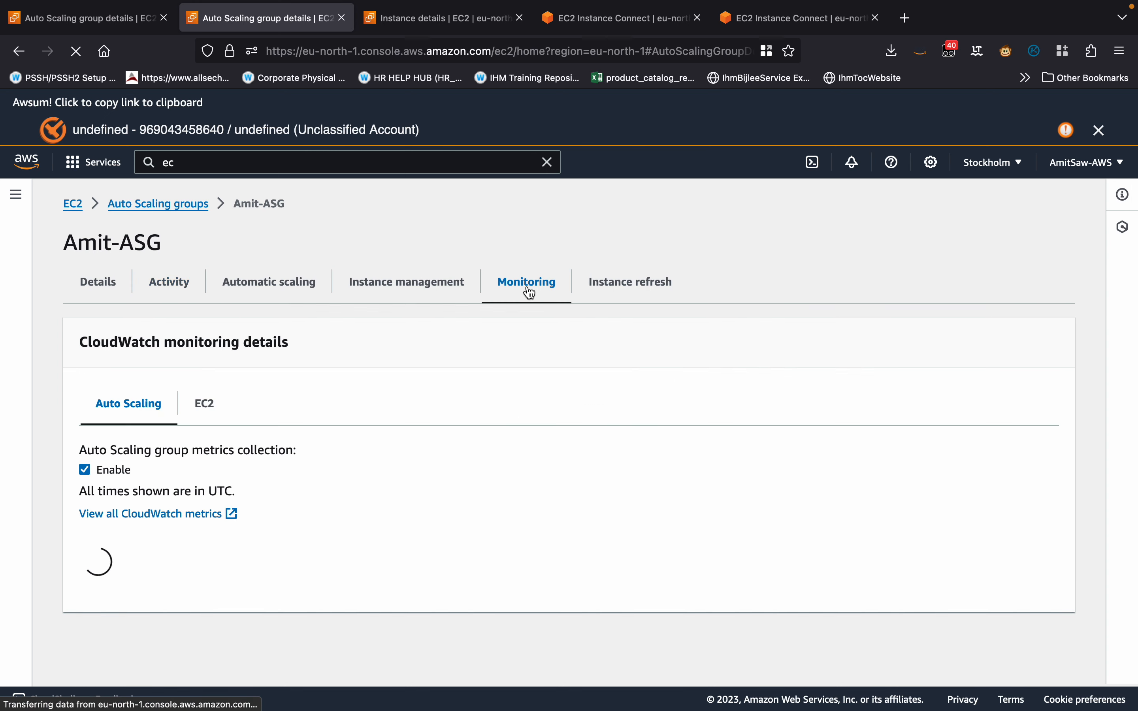
left_click(208, 415)
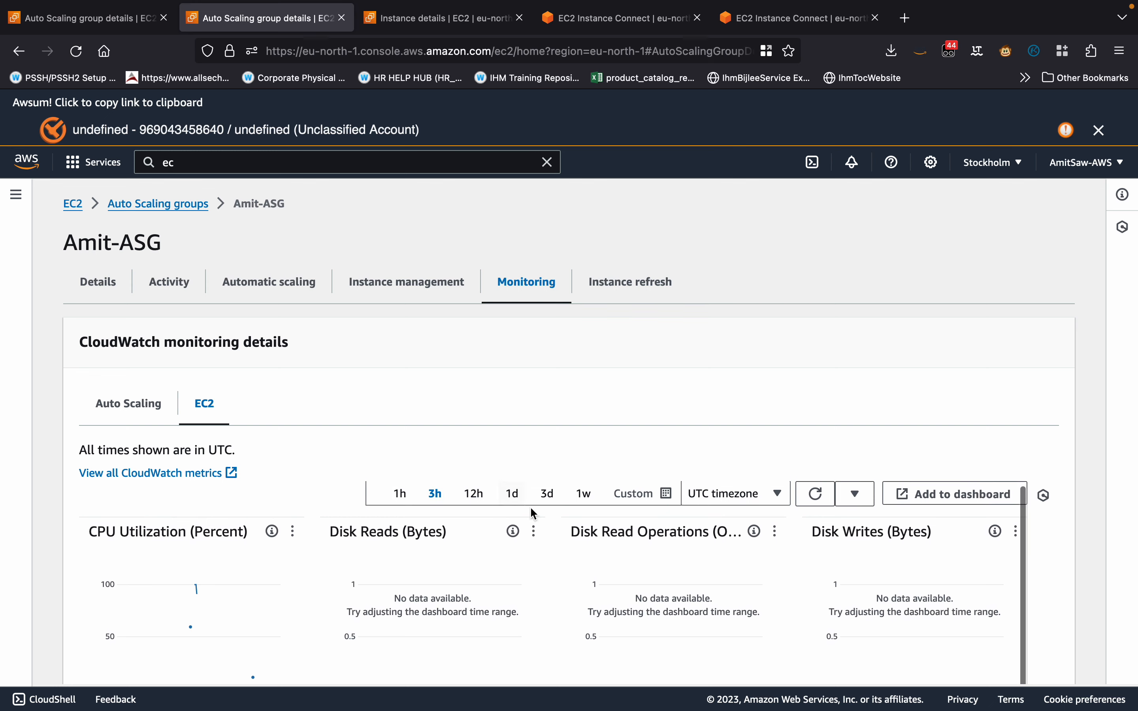
left_click(821, 497)
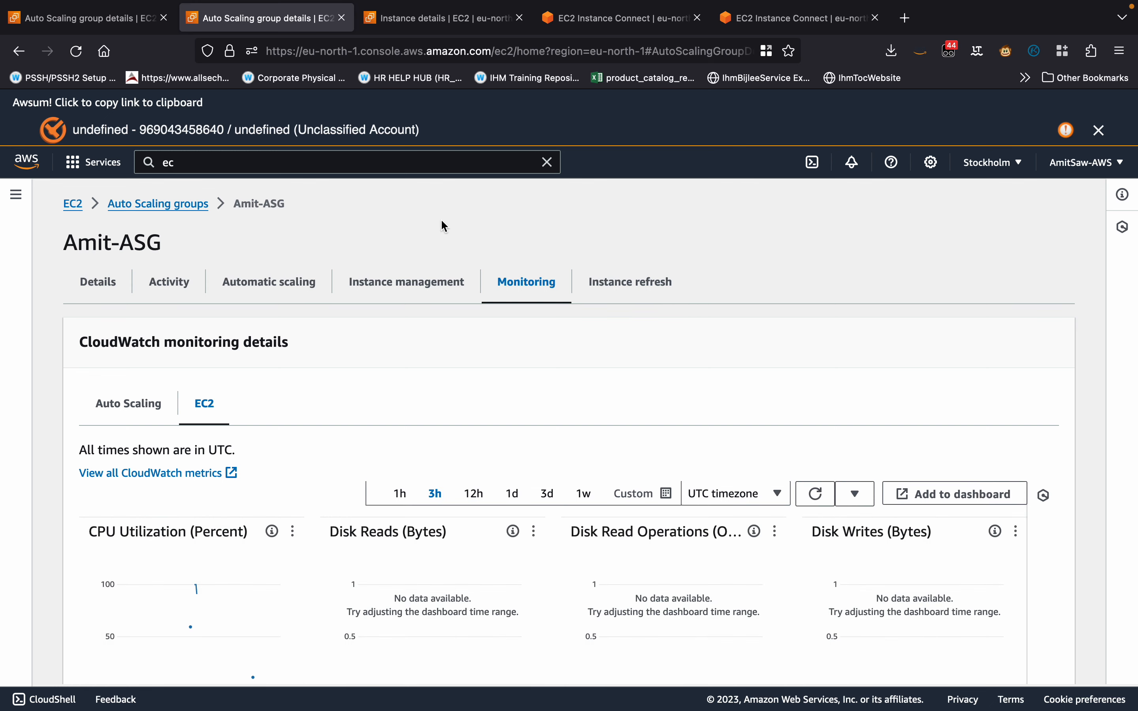
List the running instances from the EC2 dashboard and enable detailed monitoring for the eu-north-1a instance.
left_click(408, 30)
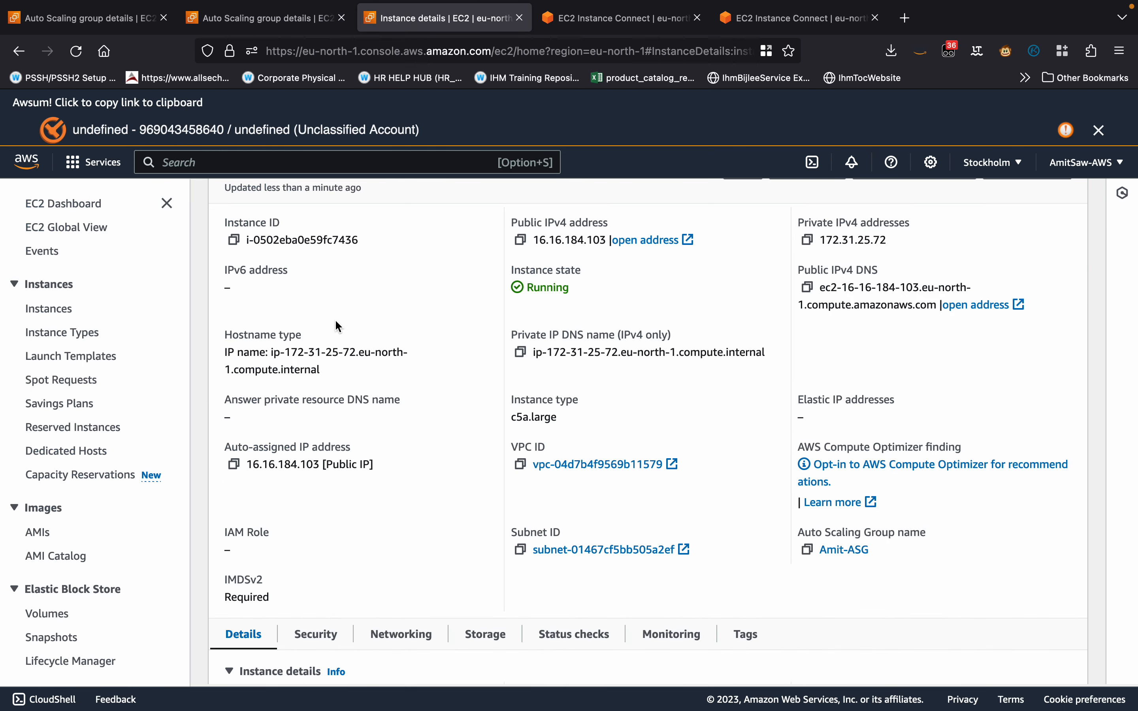
scroll(334, 319, "up", 3)
left_click(222, 203)
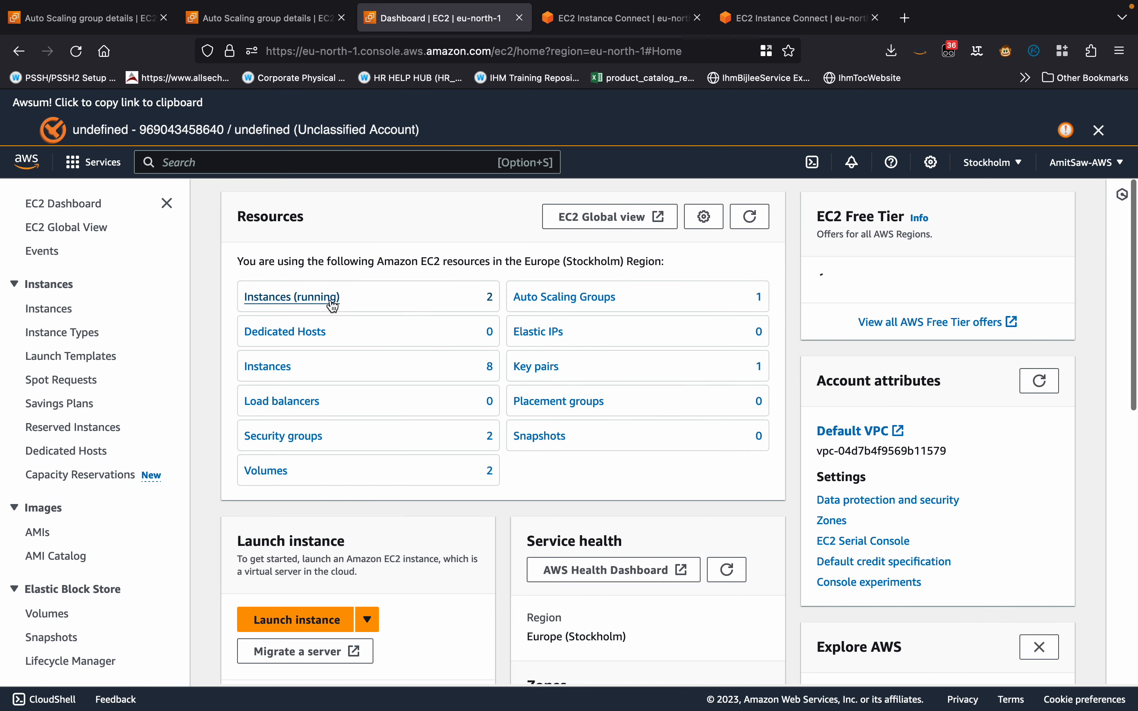
left_click(329, 297)
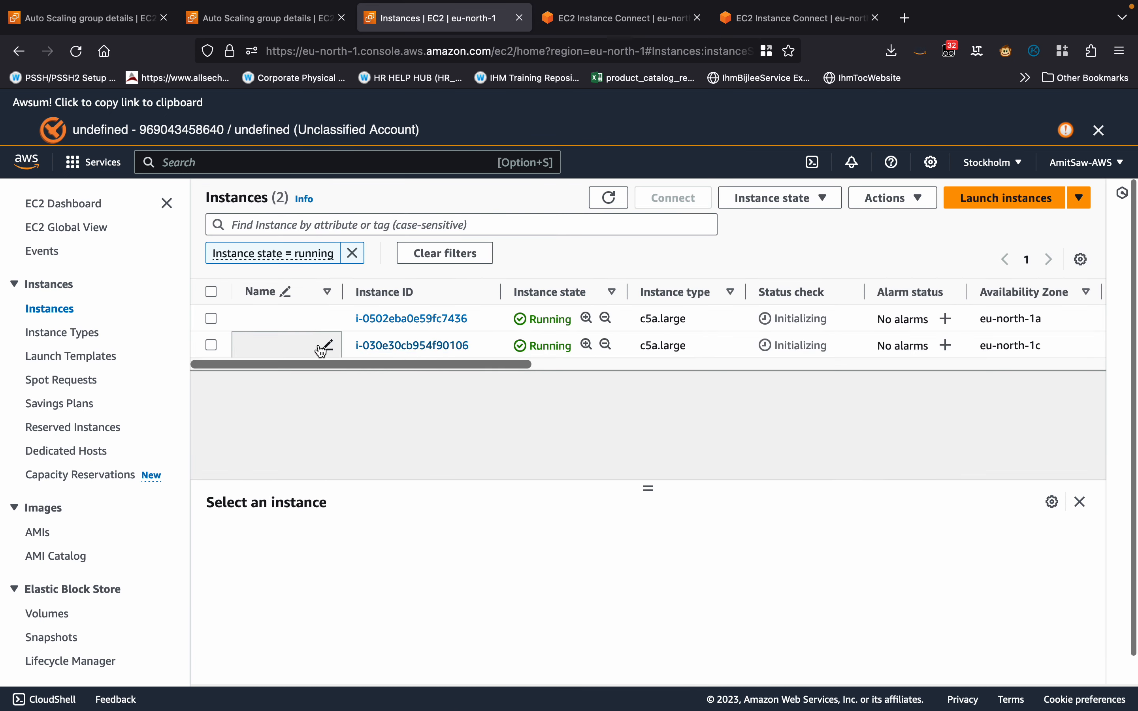
left_click(485, 321)
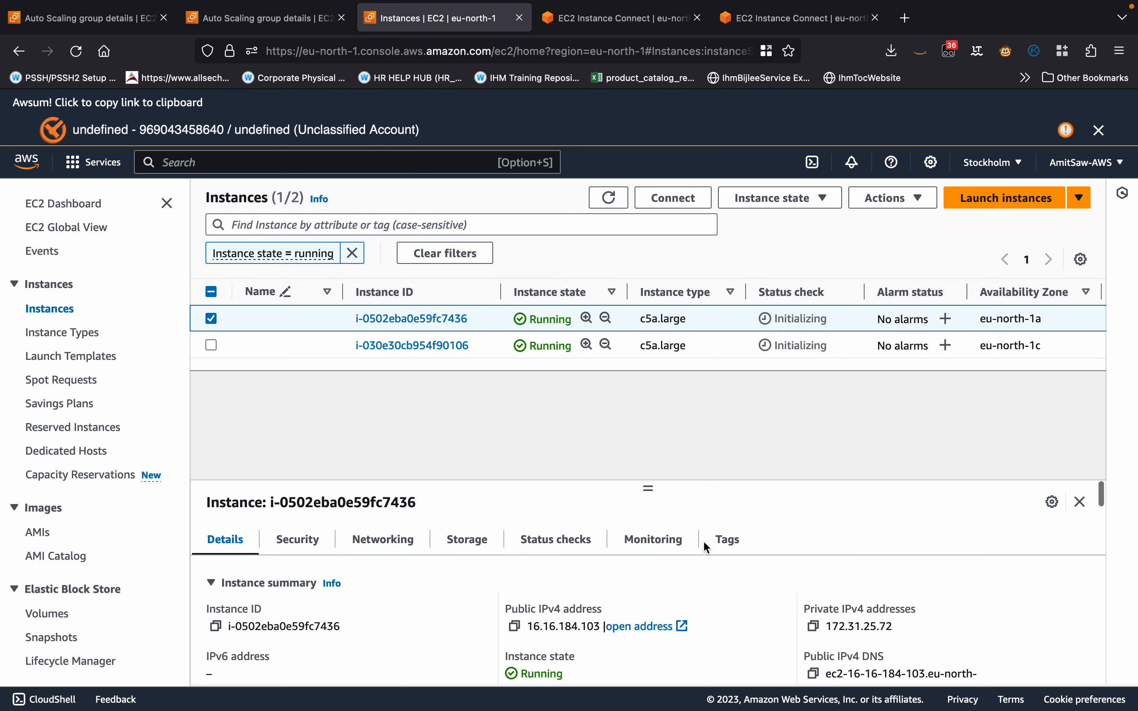
left_click(646, 546)
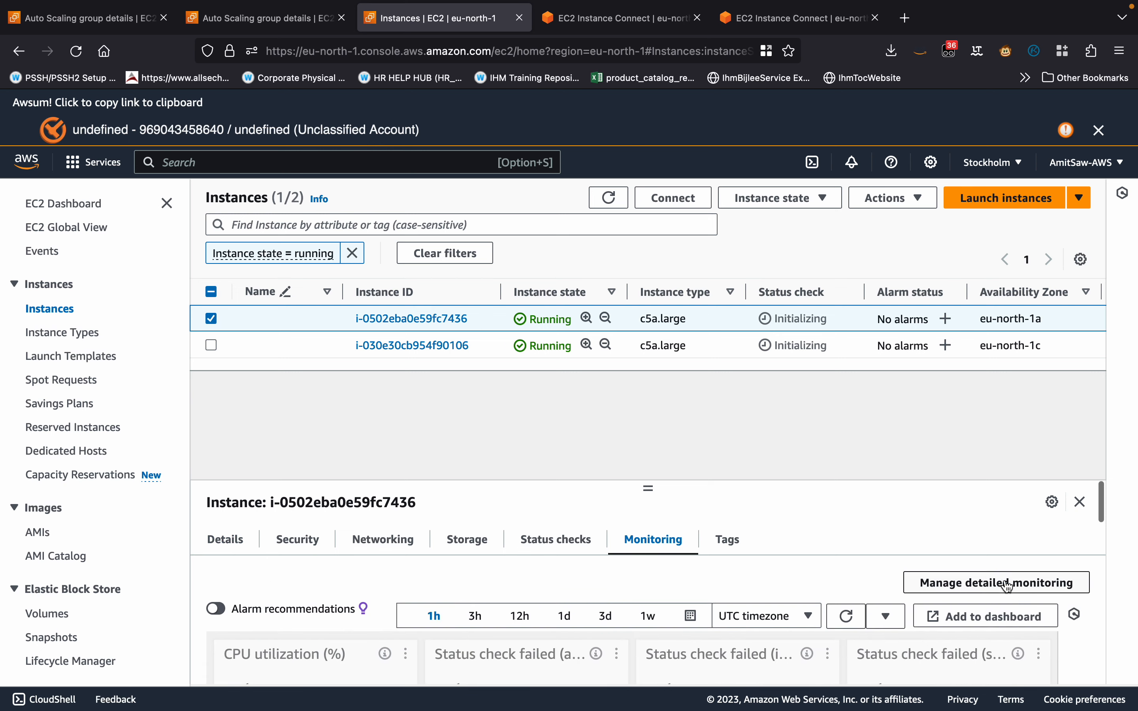
left_click(990, 583)
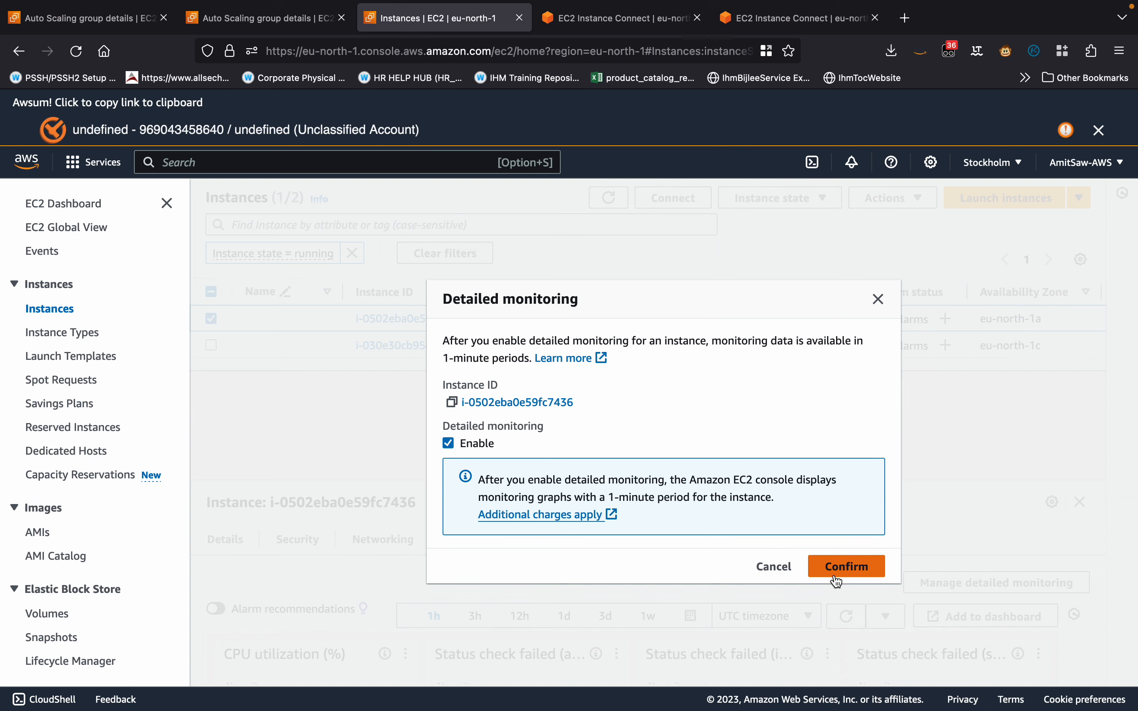
left_click(845, 567)
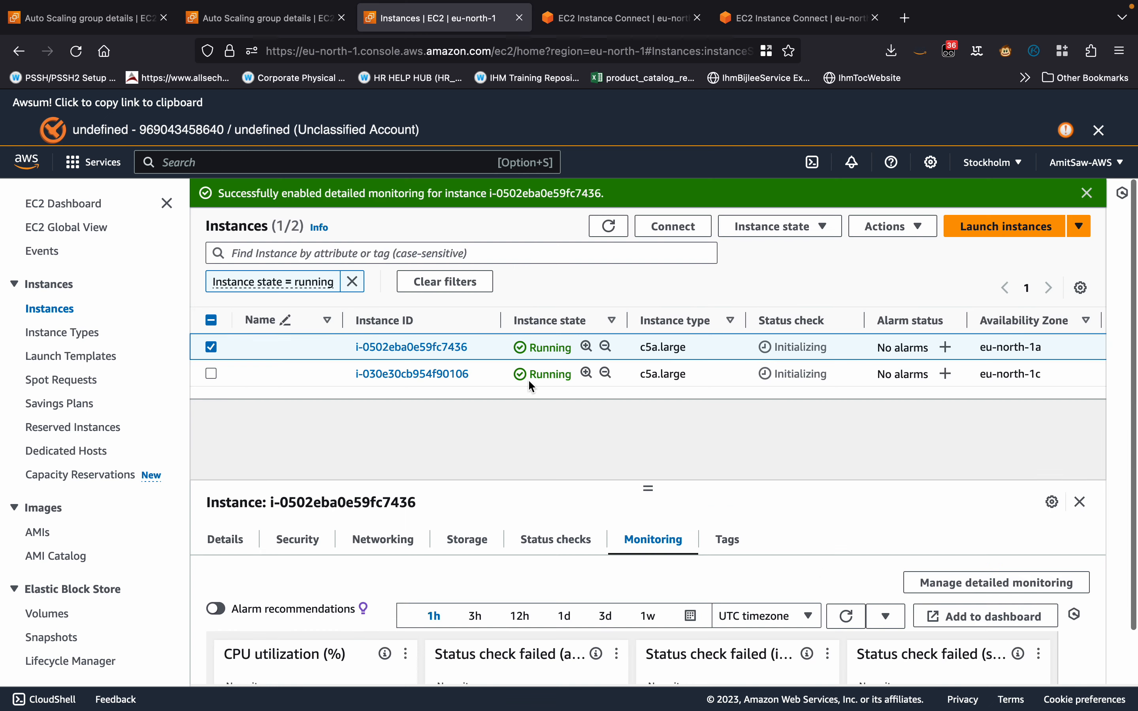
Enable detailed monitoring for the eu-north-1c instance.
left_click(494, 377)
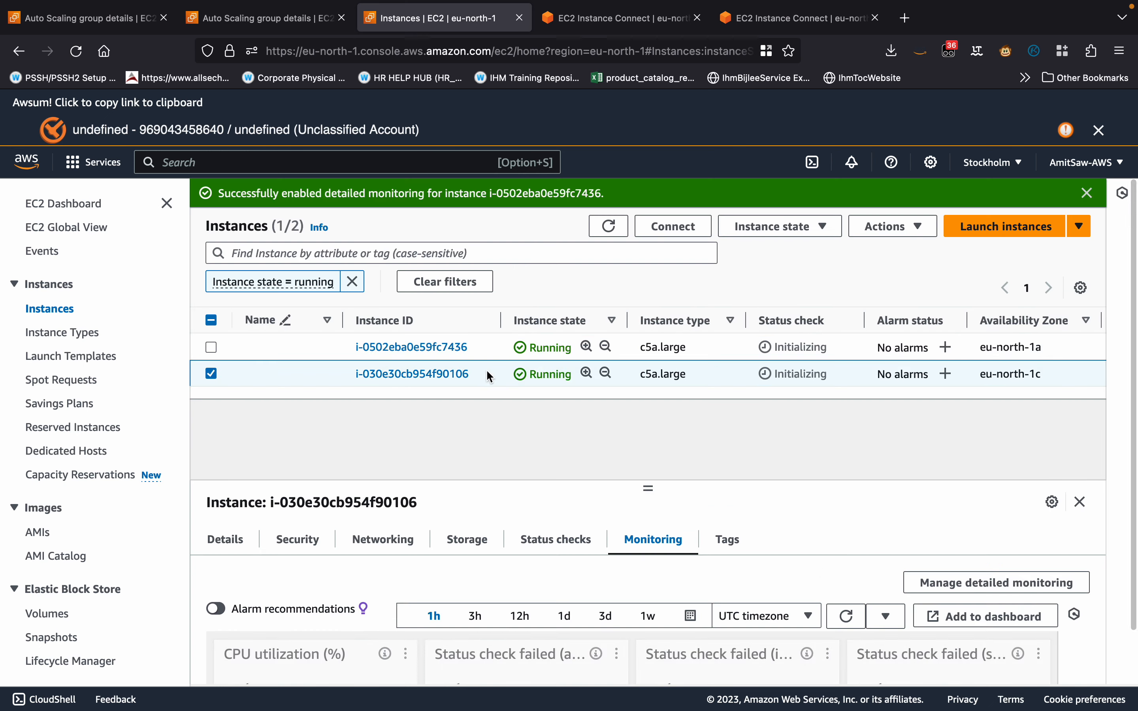
left_click(988, 584)
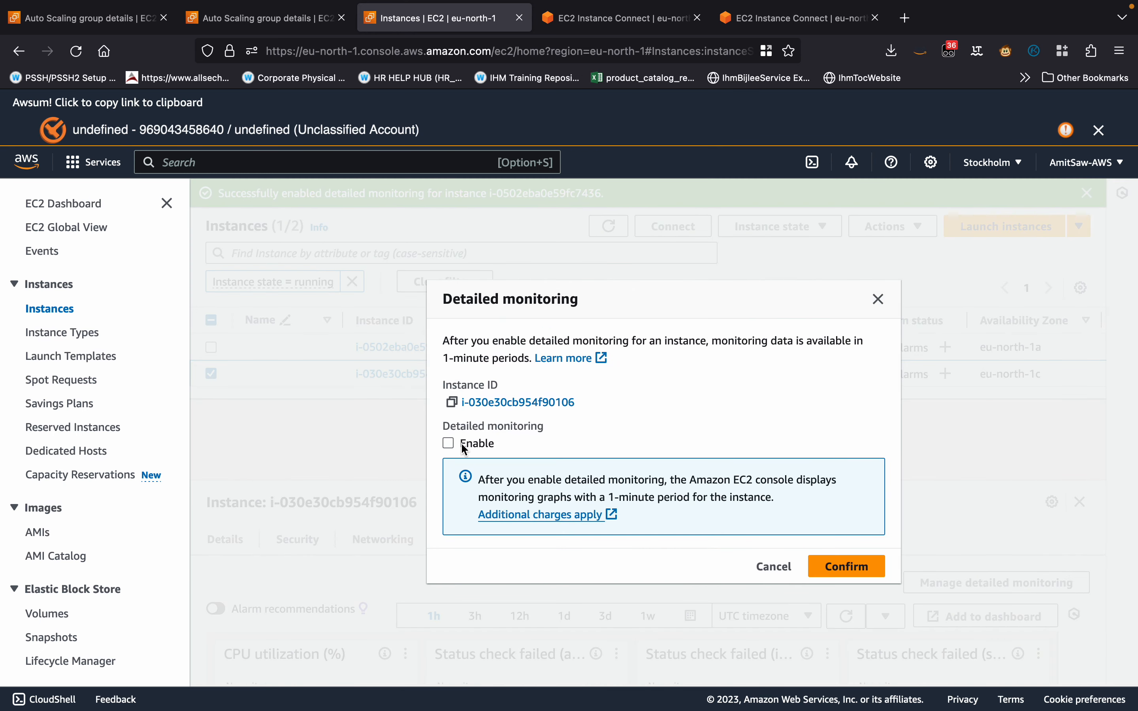
left_click(838, 568)
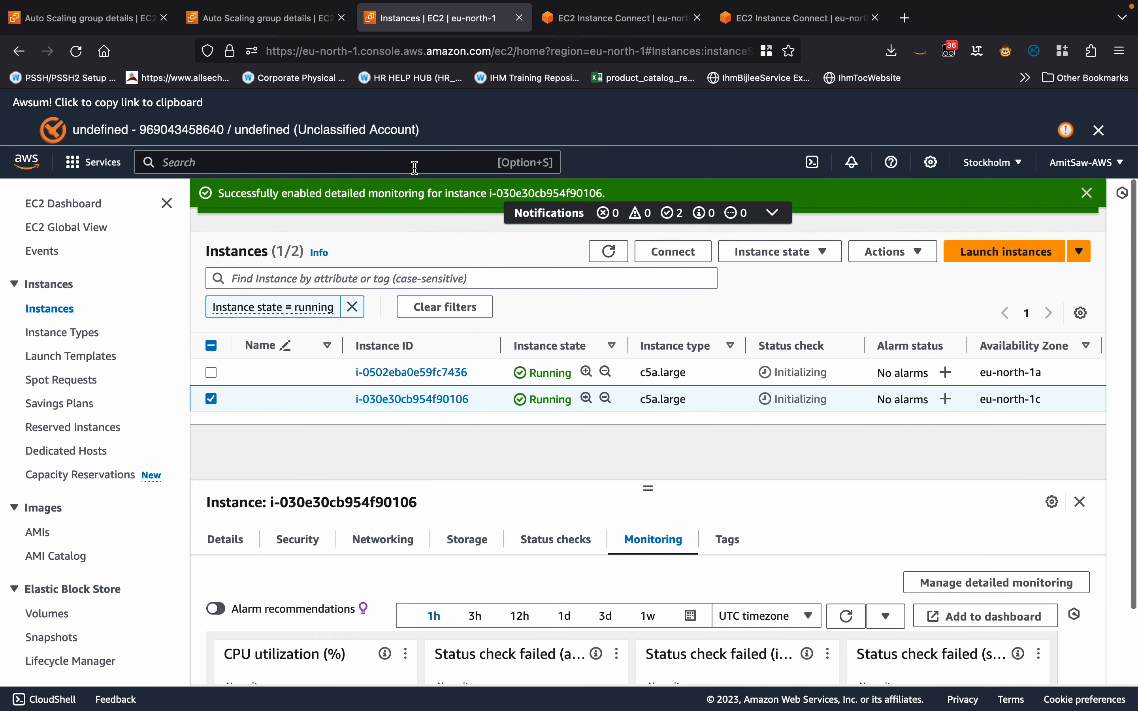
Return to the Auto Scaling group's EC2 monitoring metrics and examine the CPU utilization graph.
left_click(260, 21)
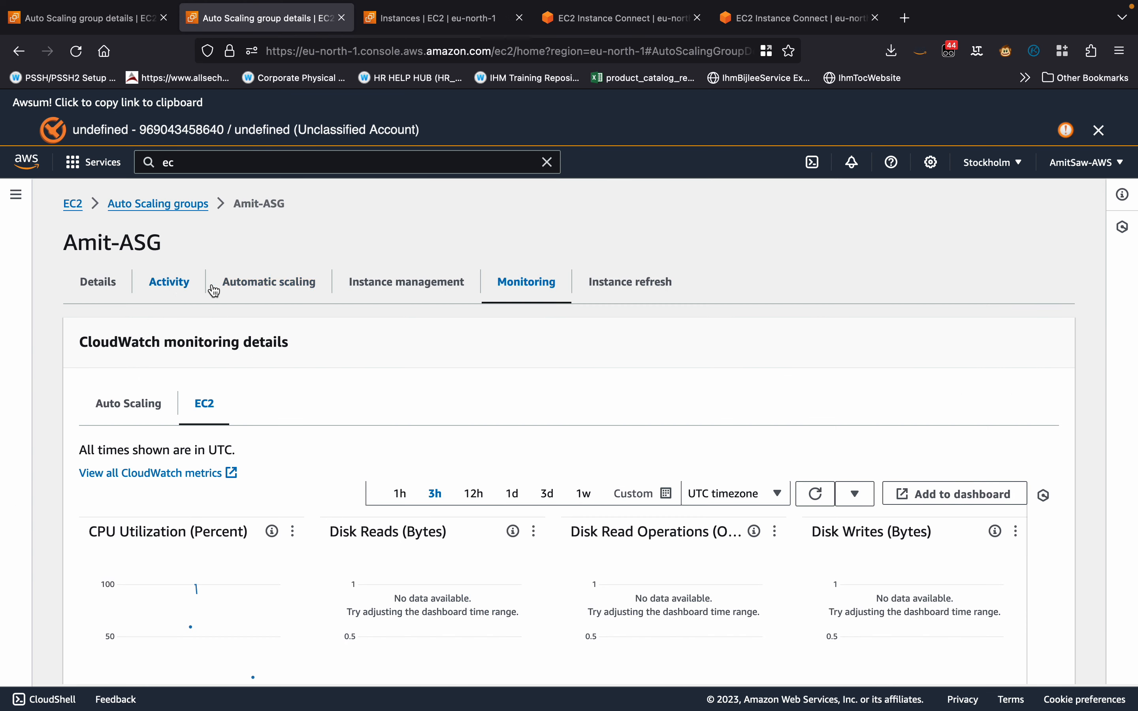
scroll(526, 353, "down", 3)
scroll(525, 354, "up", 2)
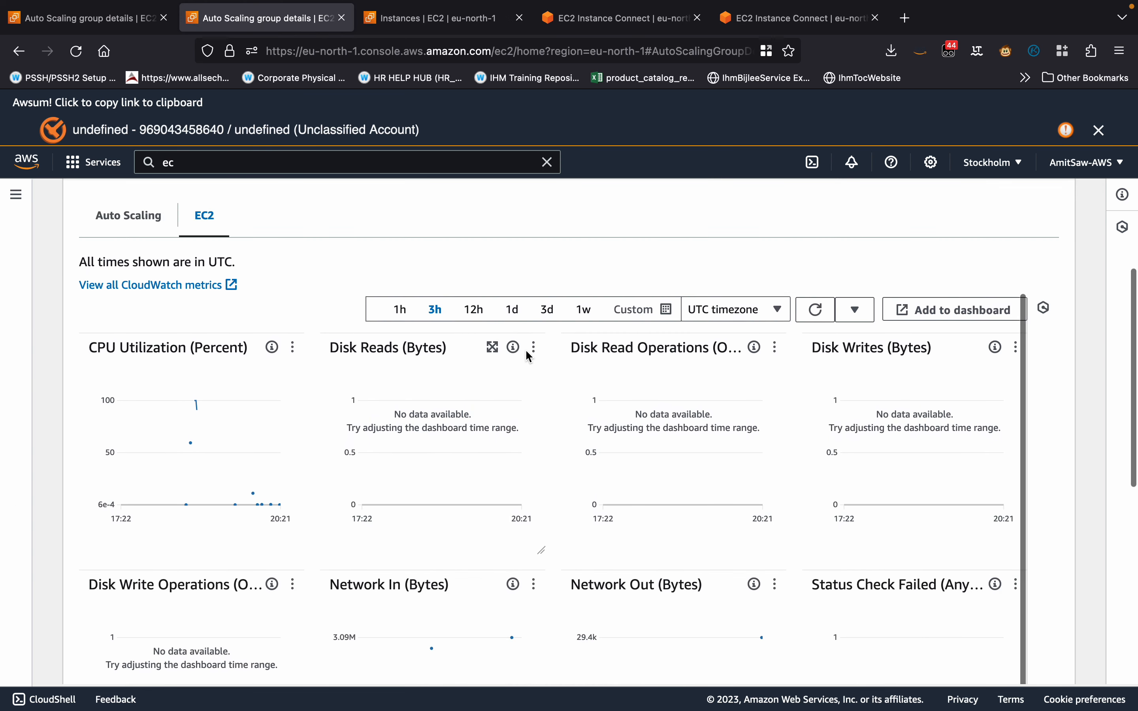
Refresh the Auto Scaling group's EC2 metrics, then reload that EC2 monitoring view to examine CPU utilization.
left_click(810, 315)
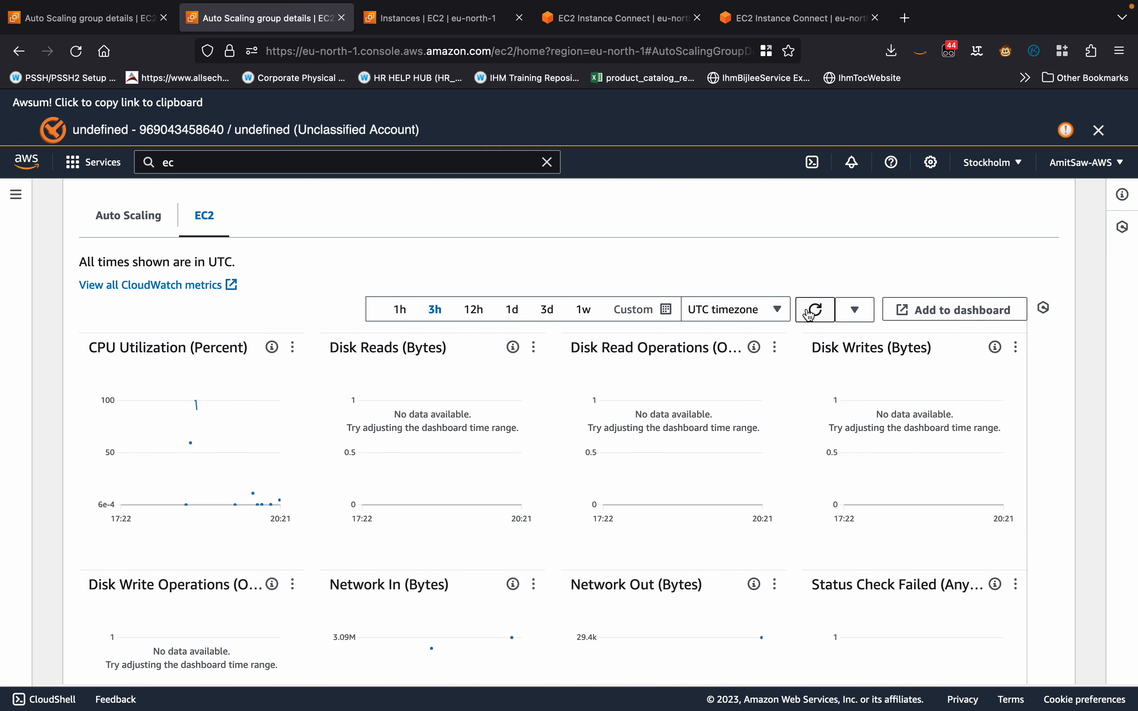
scroll(242, 393, "up", 2)
left_click(113, 295)
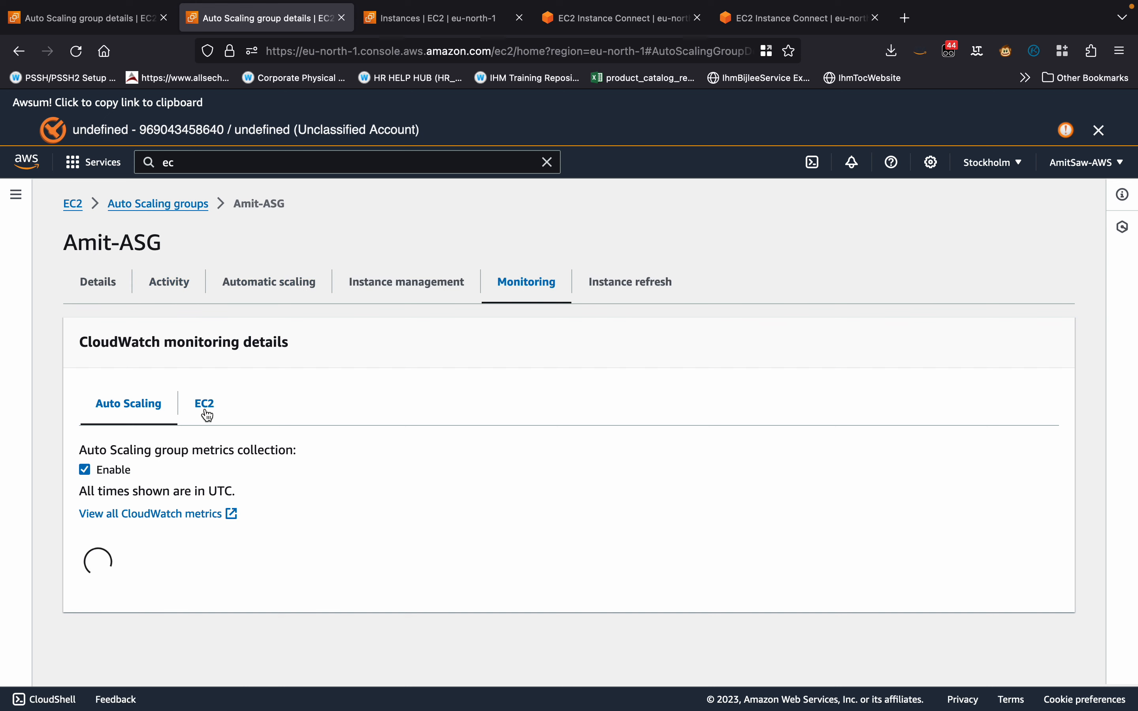
left_click(205, 410)
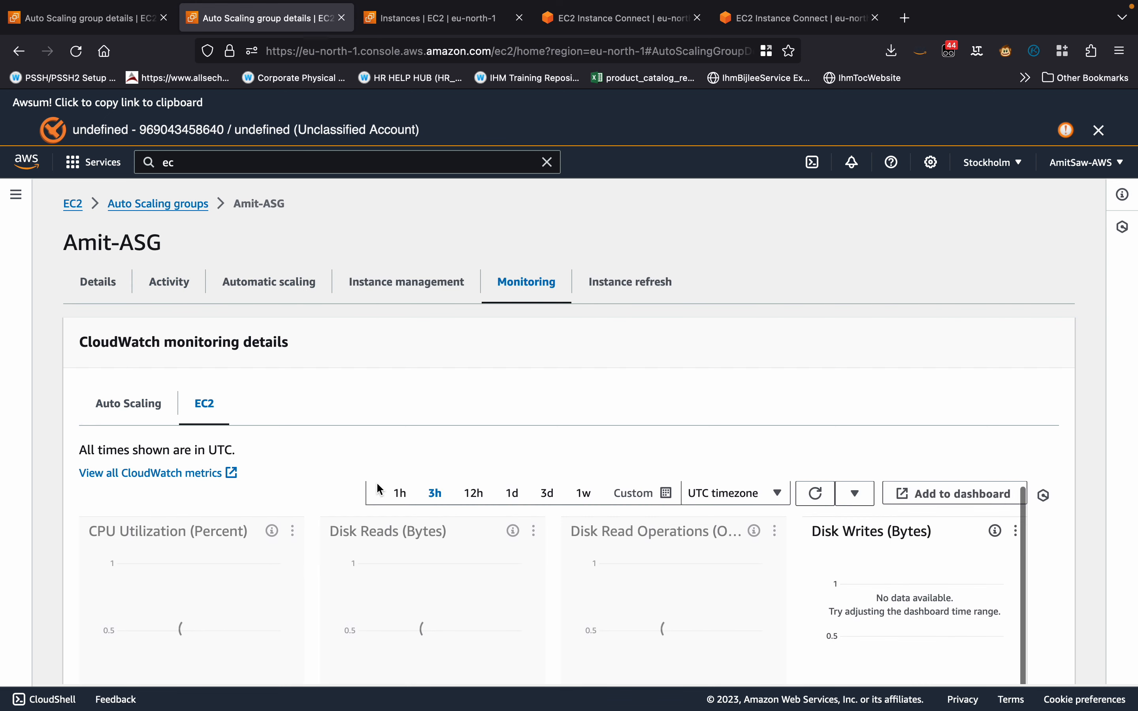
scroll(380, 489, "down", 5)
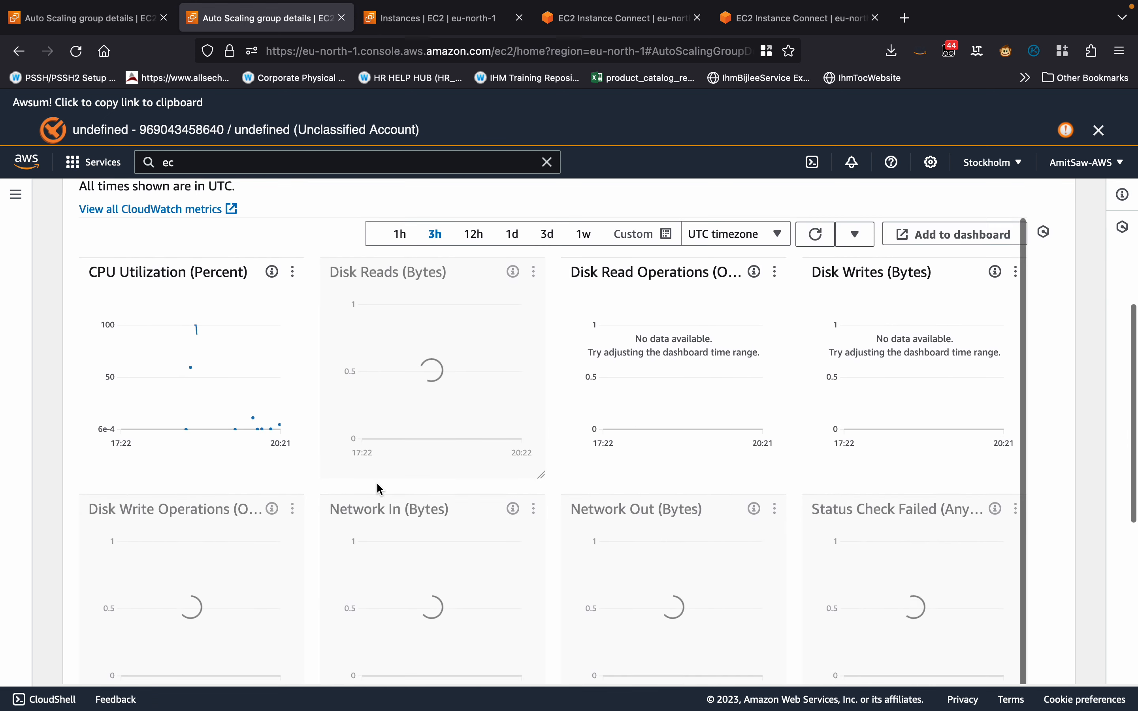
Check the stress command in both EC2 Instance Connect sessions and view the running instances list.
left_click(618, 21)
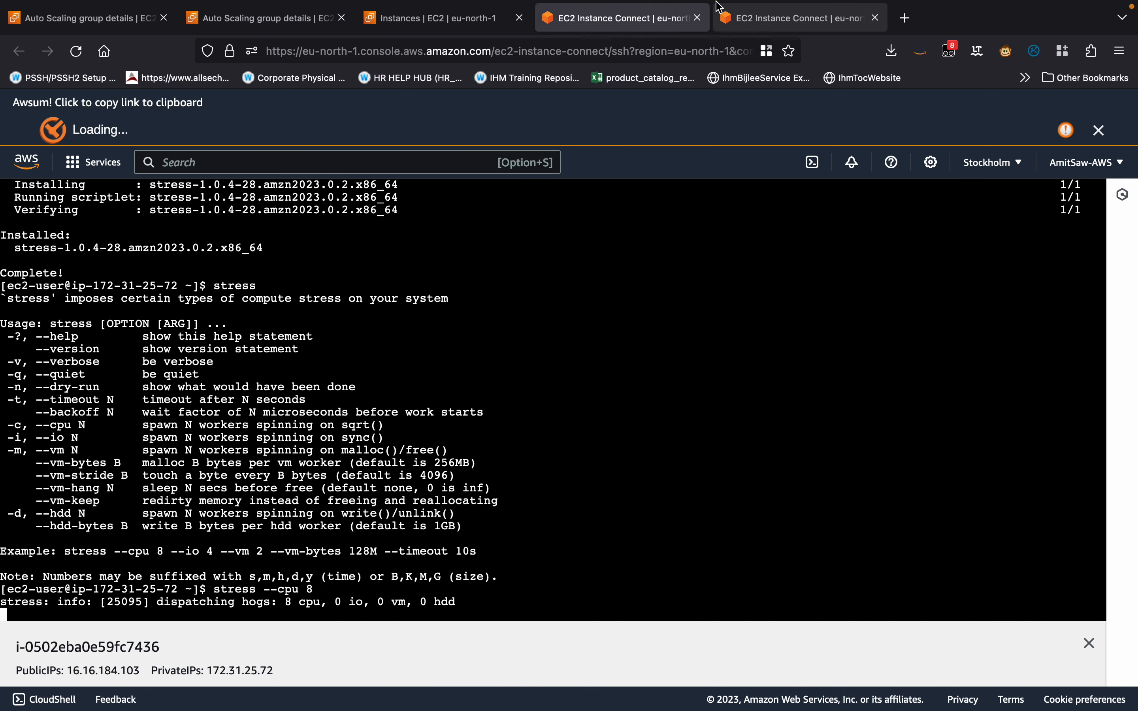
left_click(752, 24)
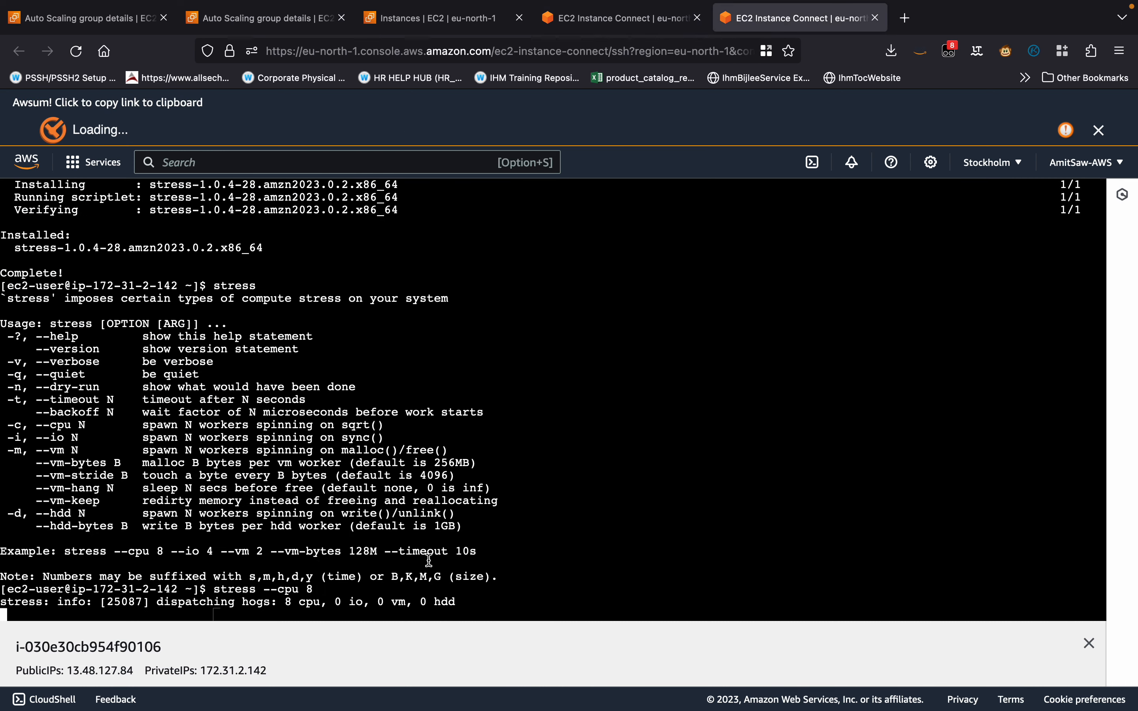
left_click(588, 17)
left_click(450, 17)
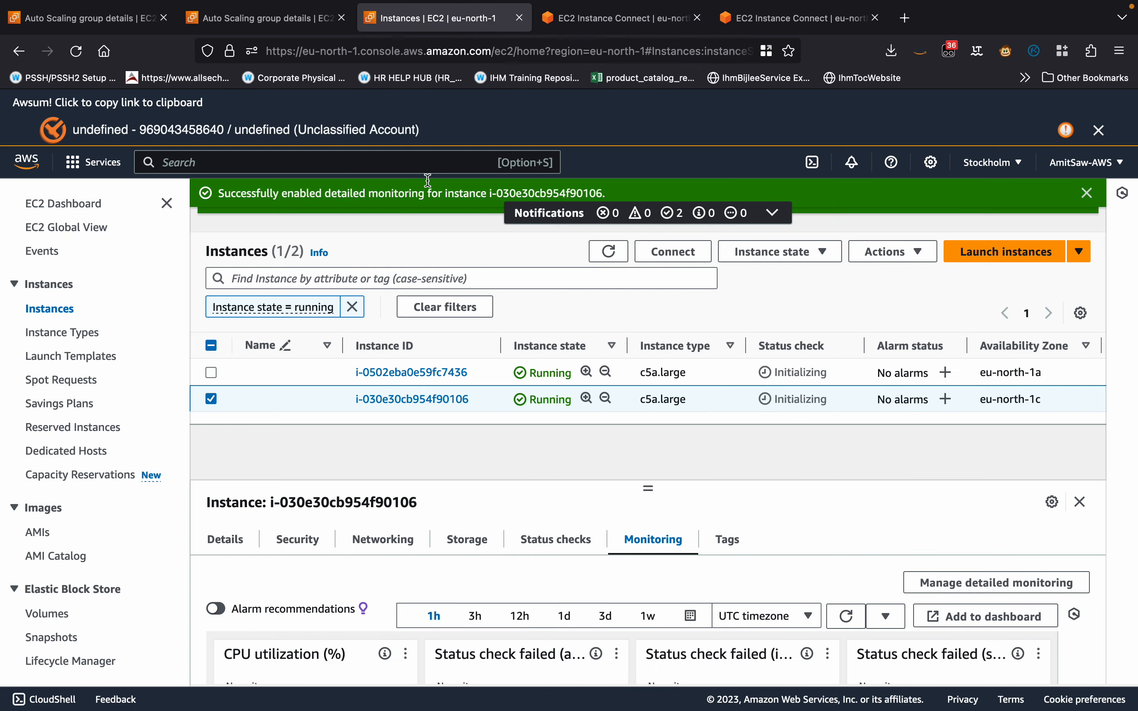
Return to the Auto Scaling group's EC2 metrics, set the graph range to 1h and refresh them repeatedly.
left_click(289, 20)
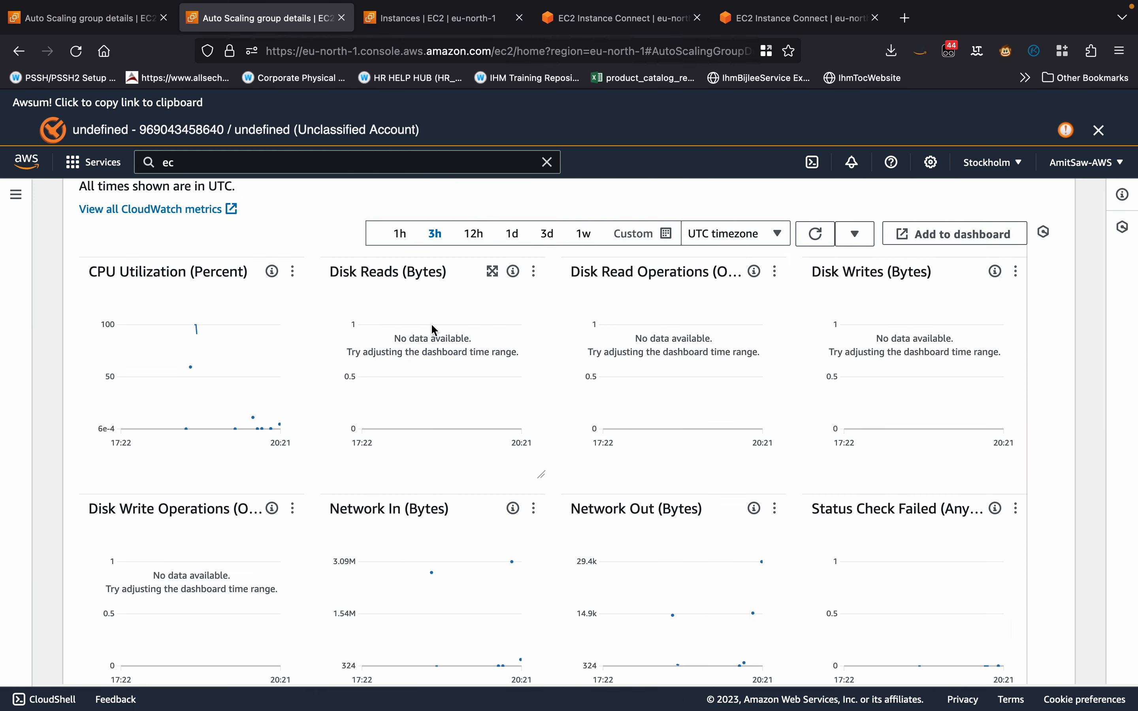
scroll(434, 329, "up", 5)
left_click(816, 385)
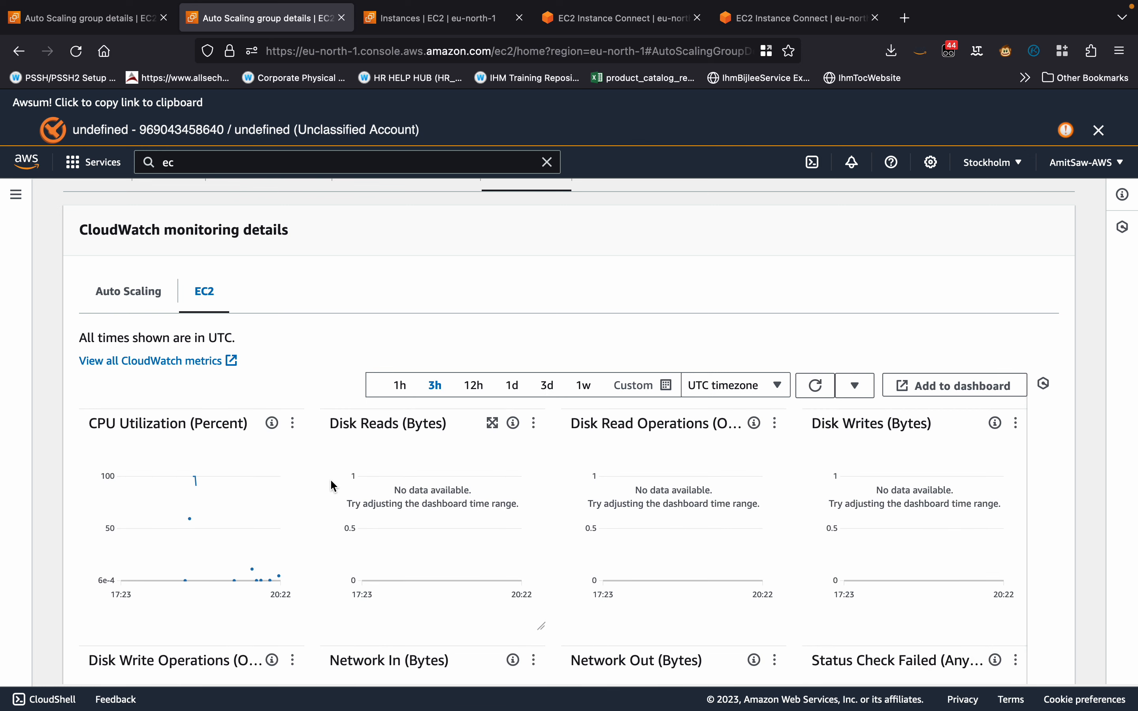
left_click(400, 386)
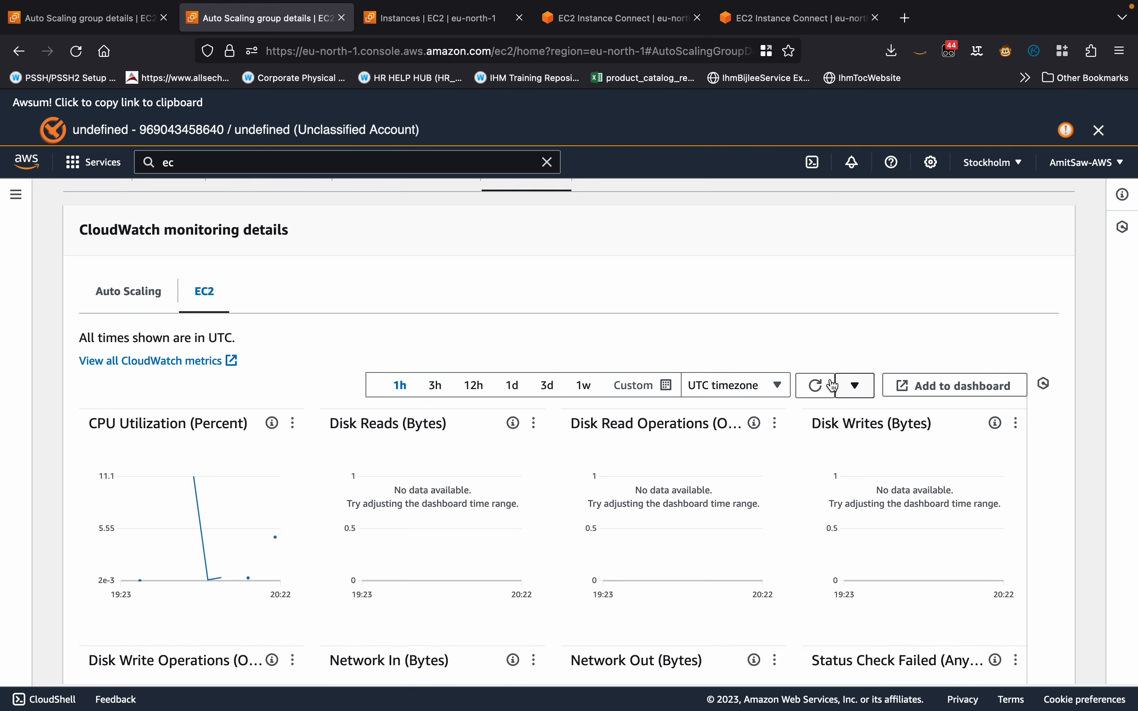
left_click(818, 385)
left_click(824, 387)
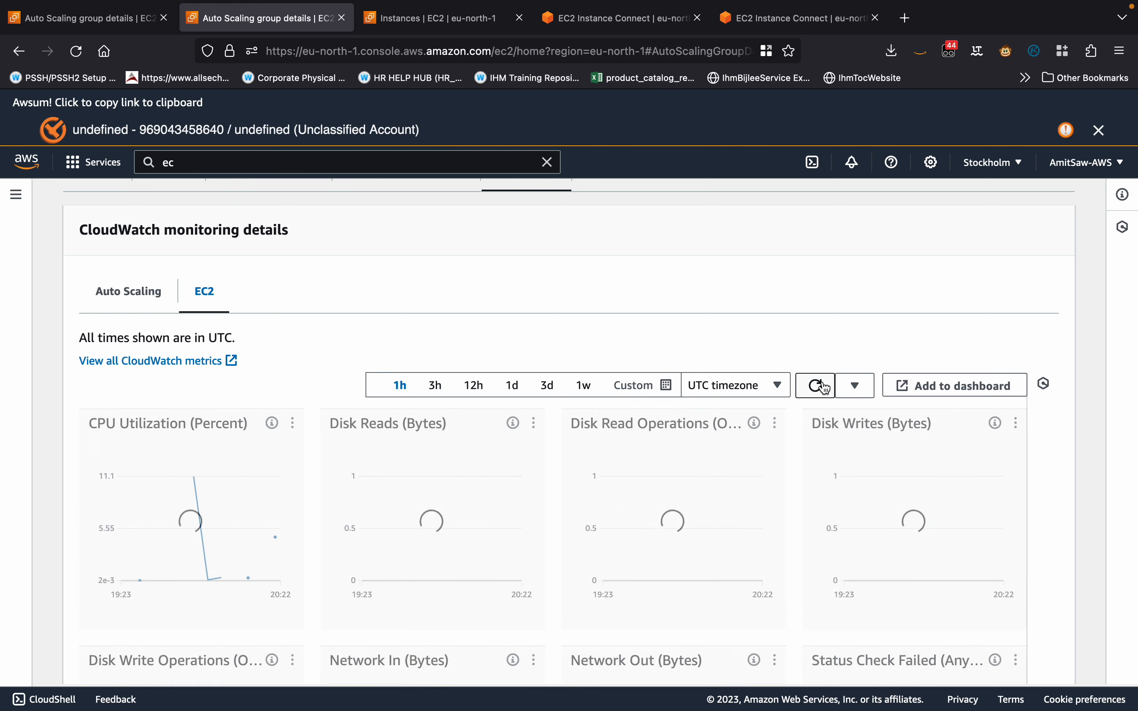
left_click(824, 387)
left_click(824, 387)
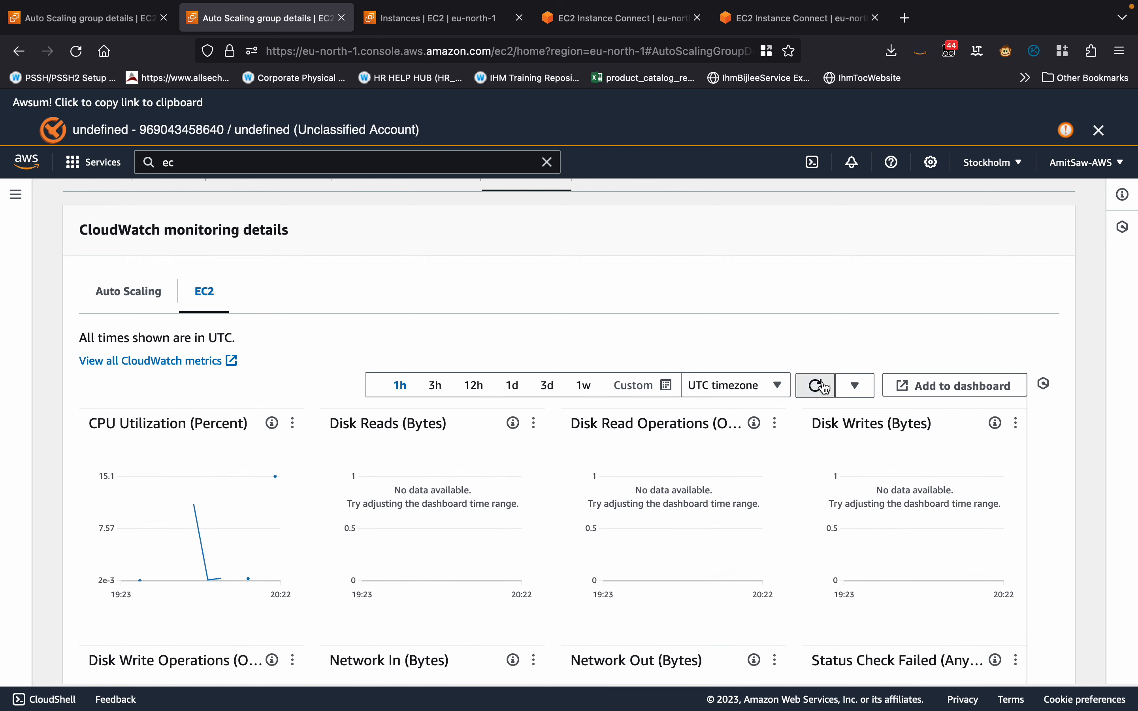
left_click(824, 387)
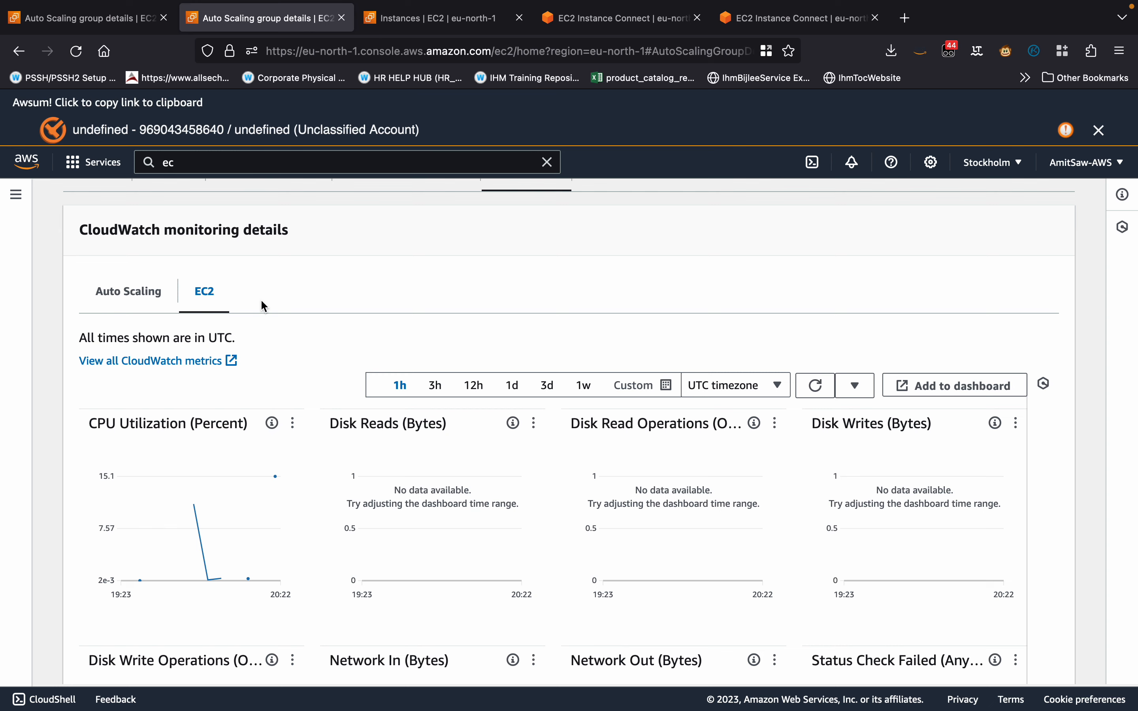
Open the Auto Scaling group's activity records and examine the activity history for scaling events.
scroll(261, 298, "up", 2)
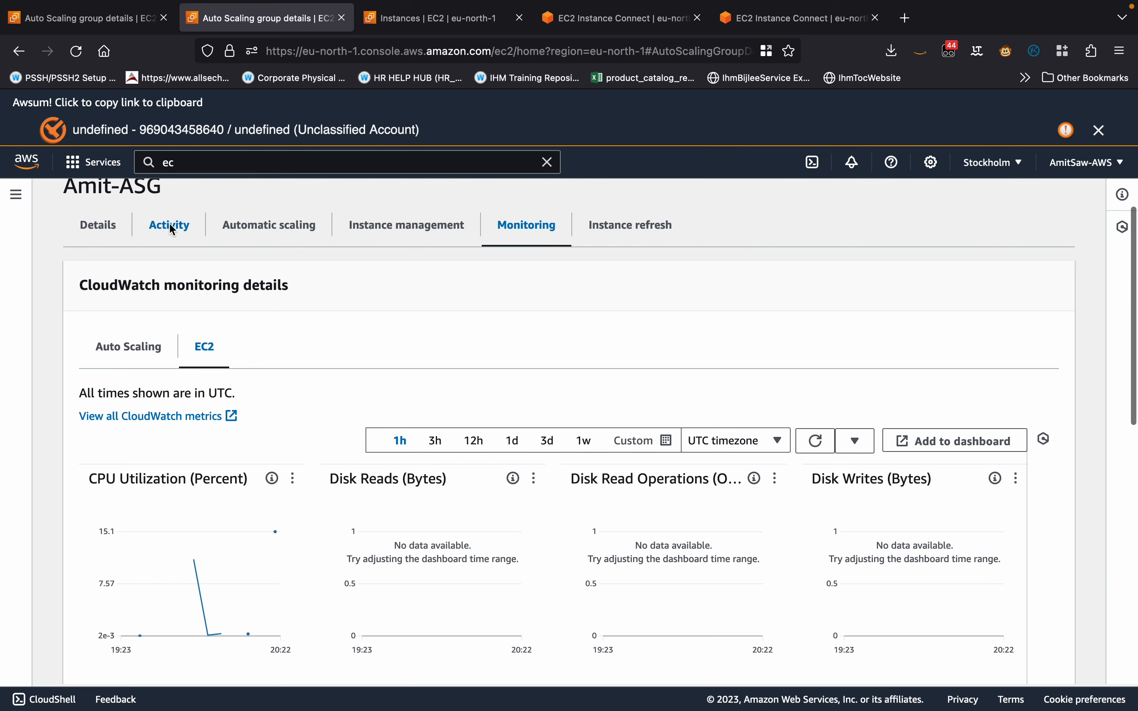
left_click(171, 224)
scroll(381, 436, "down", 3)
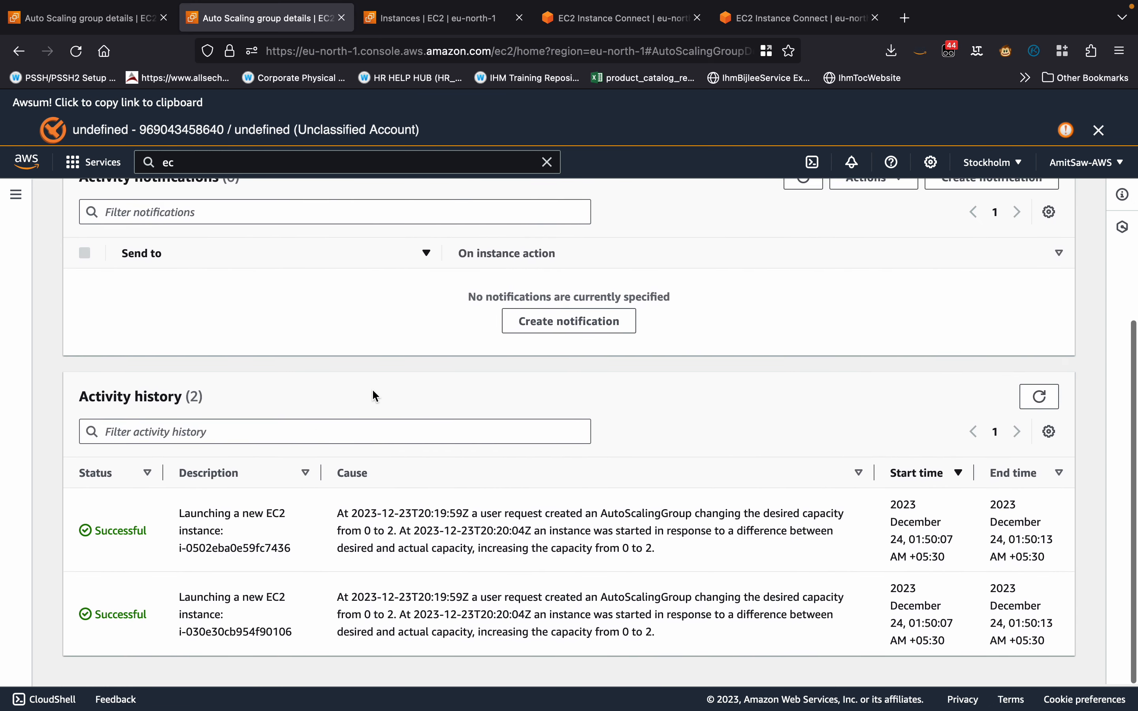
scroll(373, 391, "up", 3)
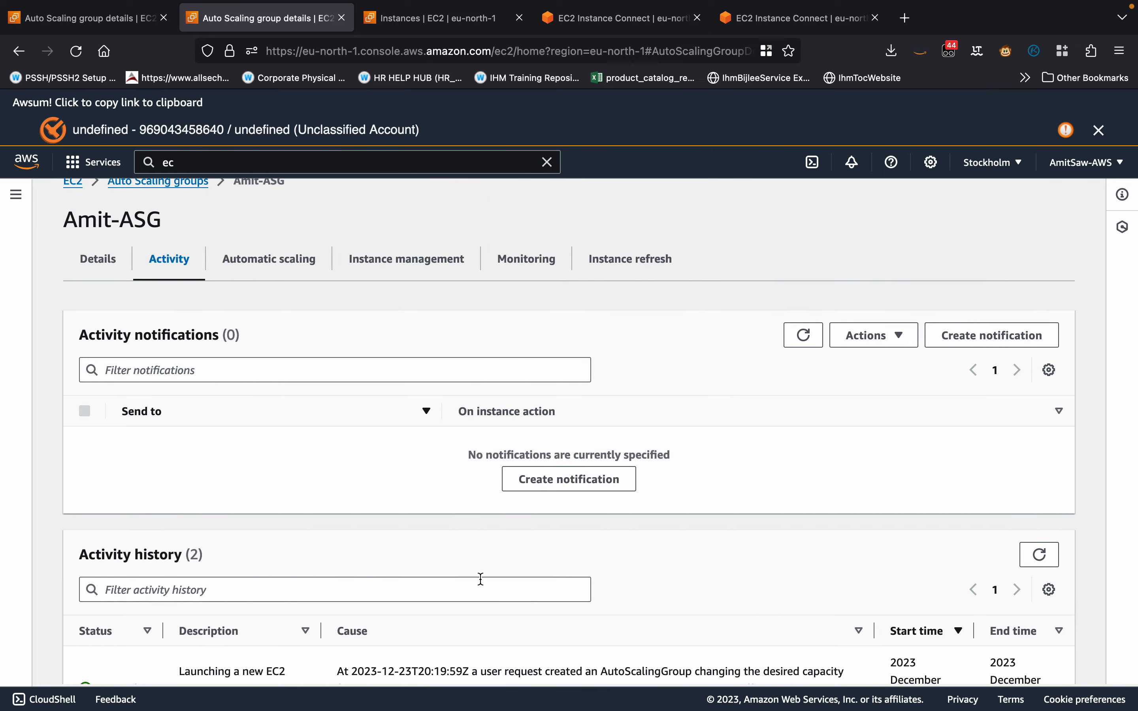
scroll(485, 579, "down", 2)
scroll(576, 278, "up", 3)
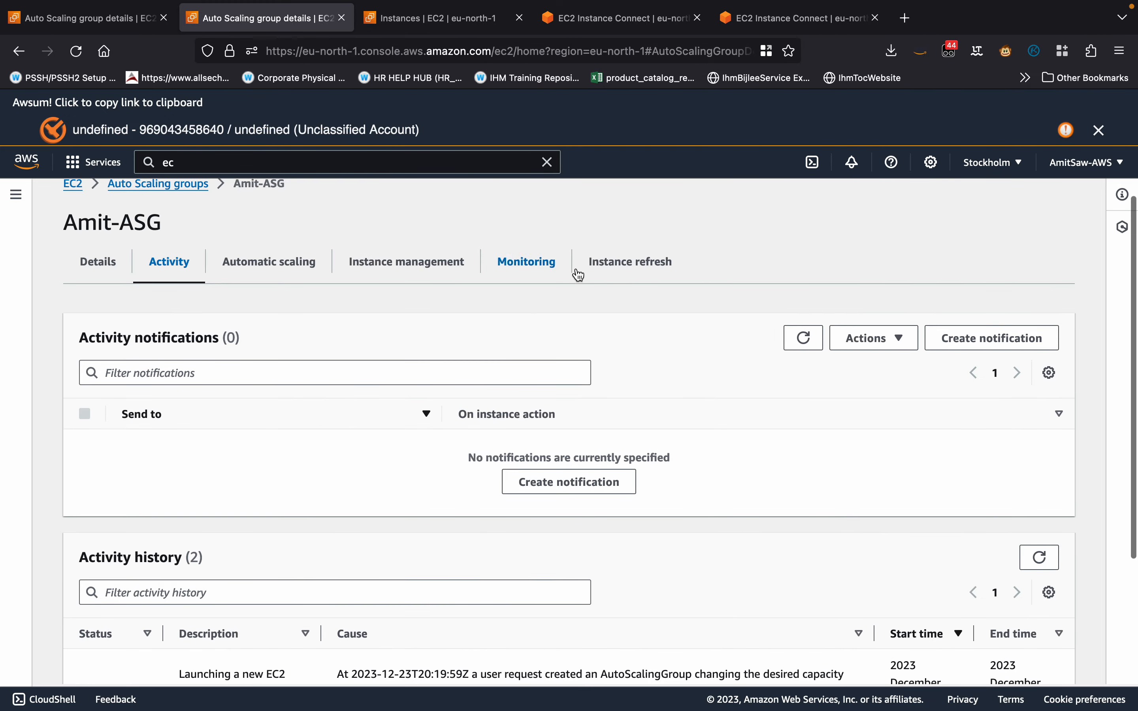
Reopen the Auto Scaling group's EC2 monitoring metrics with a 1h range and examine the CPU utilization graph.
left_click(540, 271)
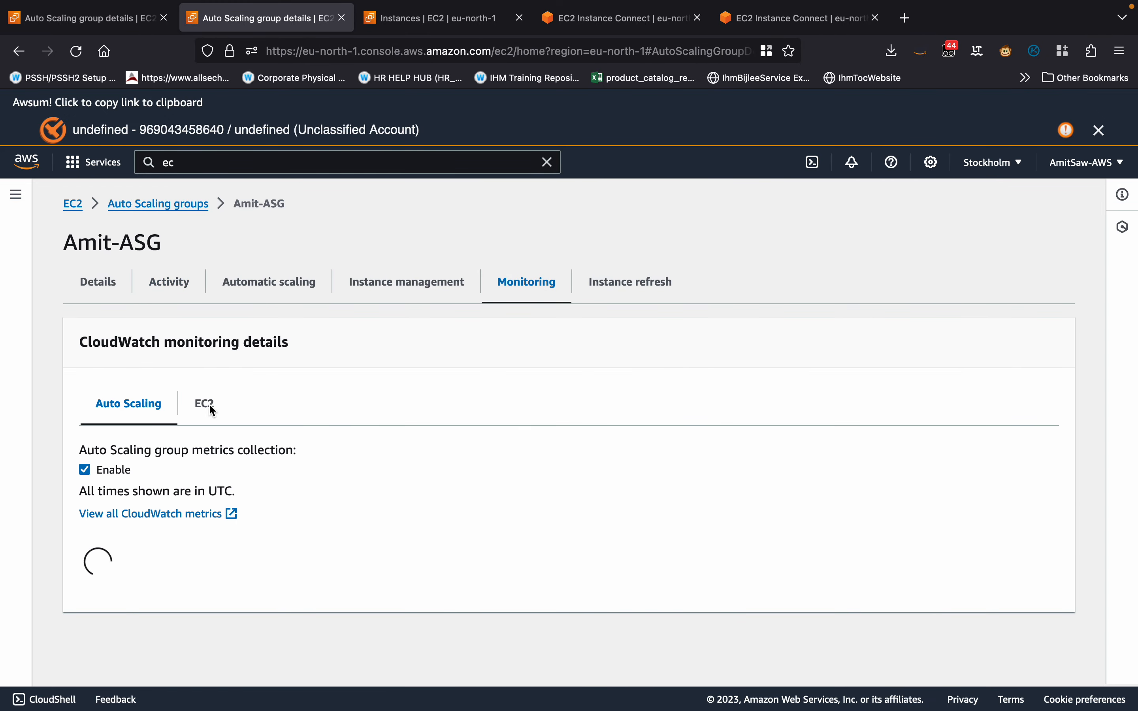
left_click(212, 403)
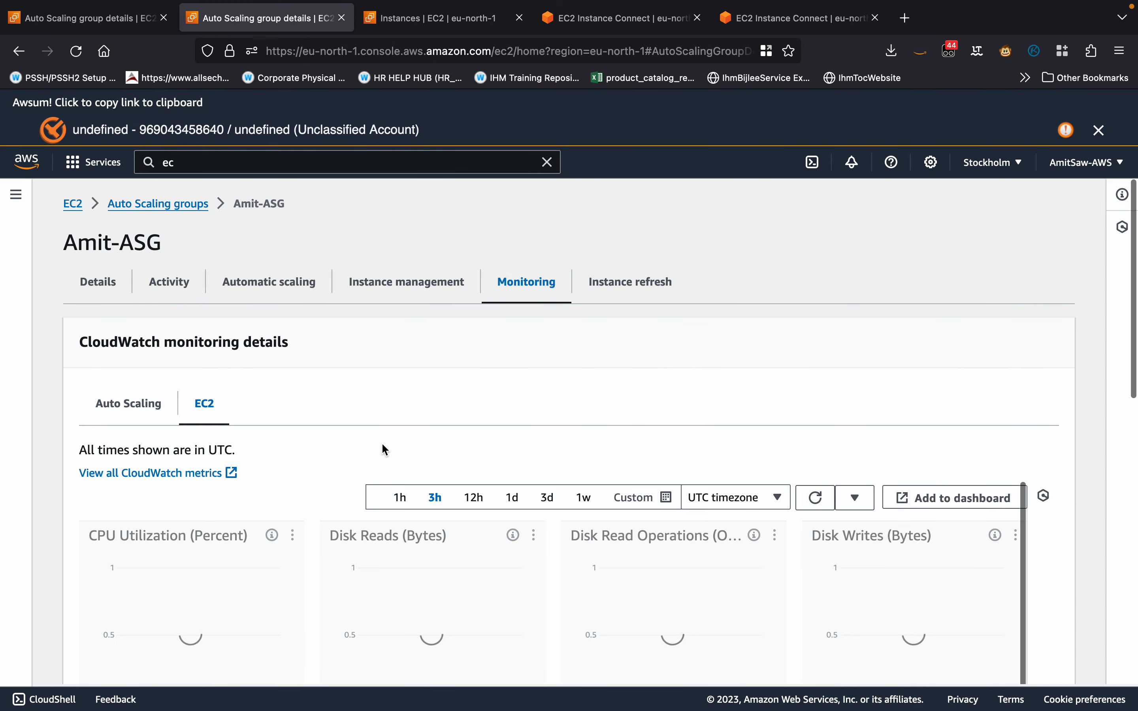
left_click(397, 498)
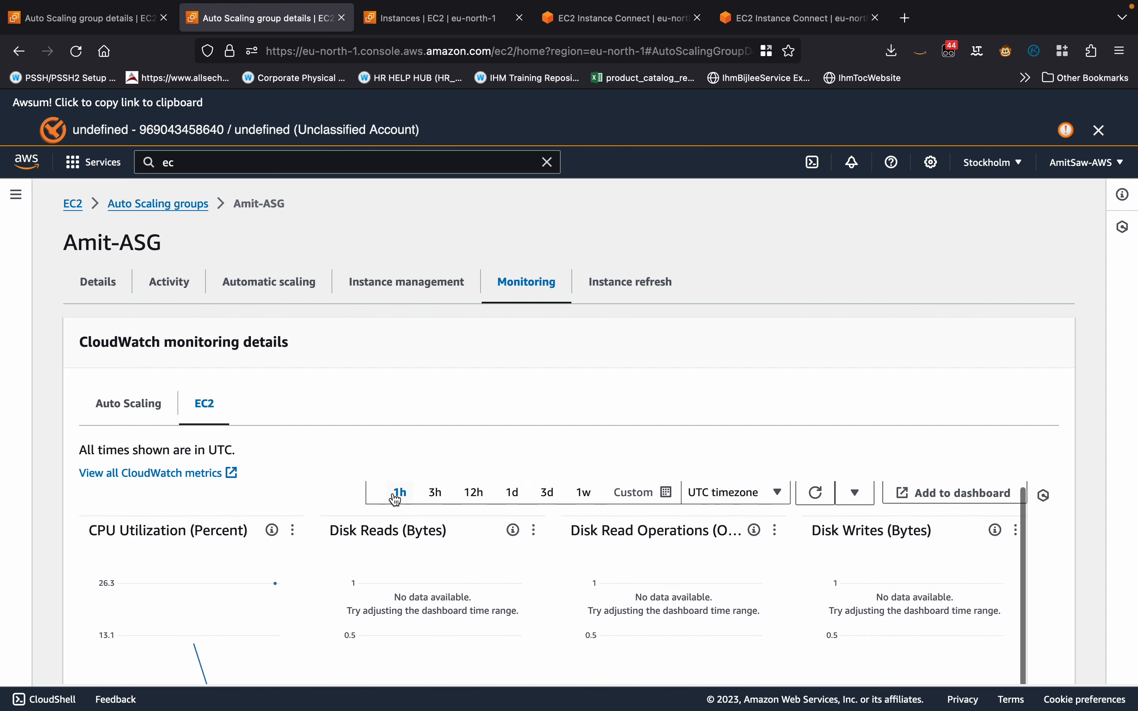
left_click(805, 494)
scroll(409, 407, "down", 3)
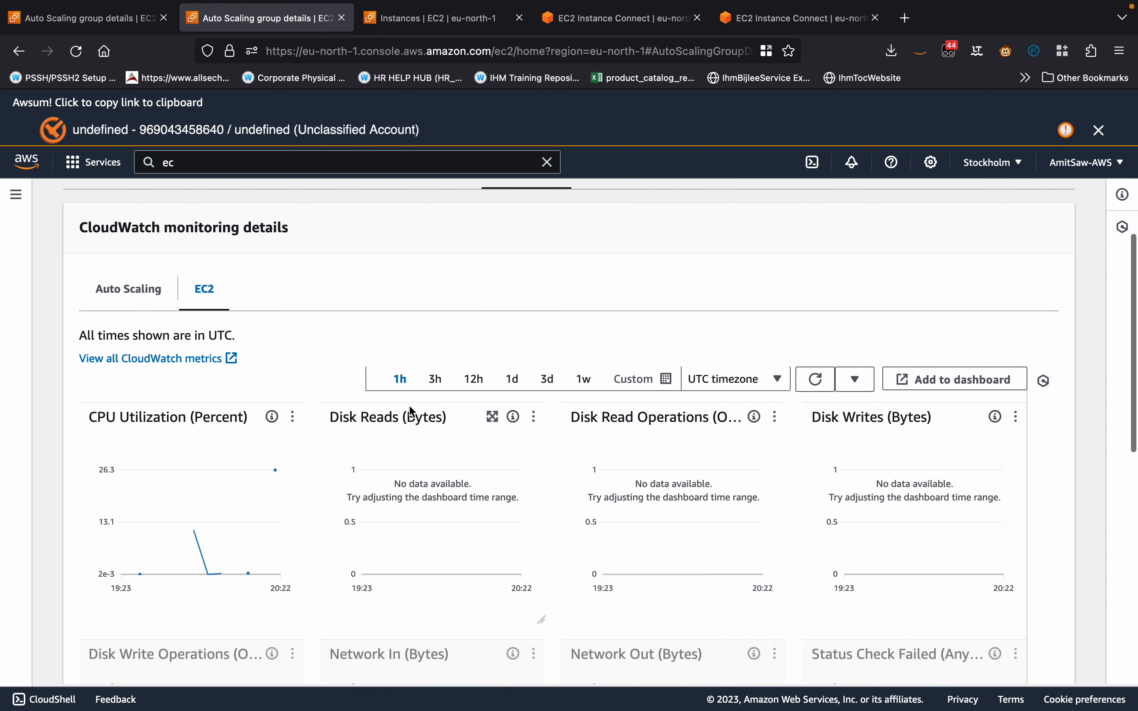
scroll(410, 412, "down", 2)
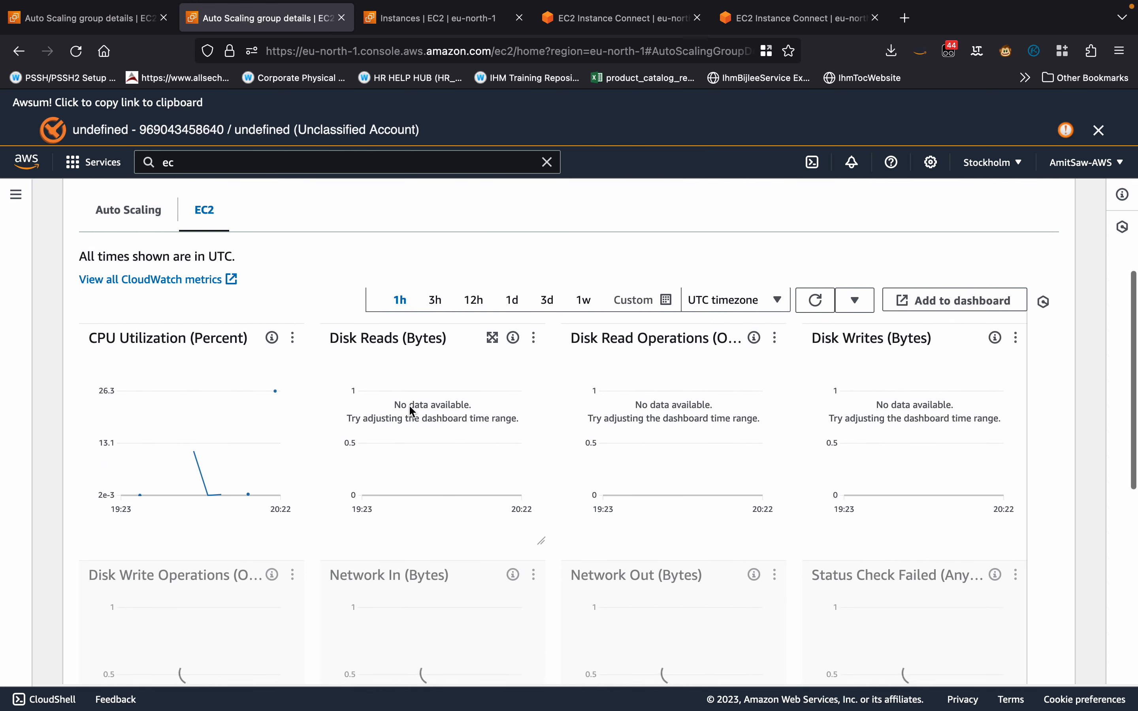
Refresh the EC2 metrics repeatedly to follow the group's CPU utilization.
left_click(804, 305)
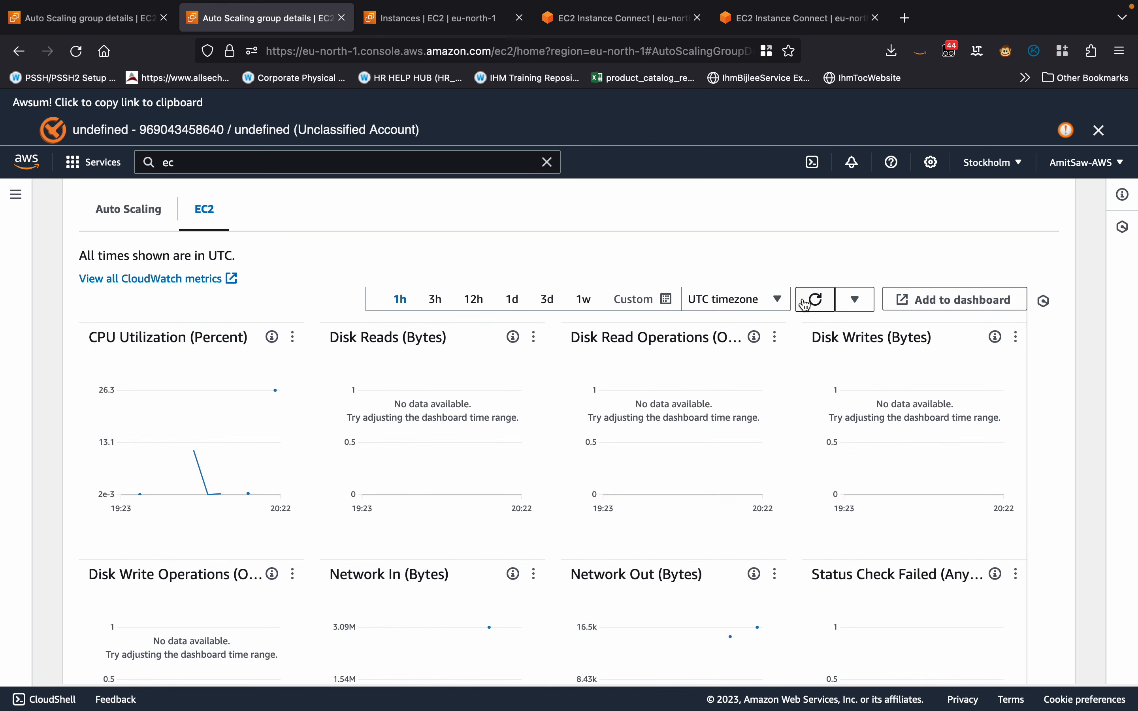
left_click(805, 306)
left_click(804, 306)
left_click(804, 306)
left_click(804, 305)
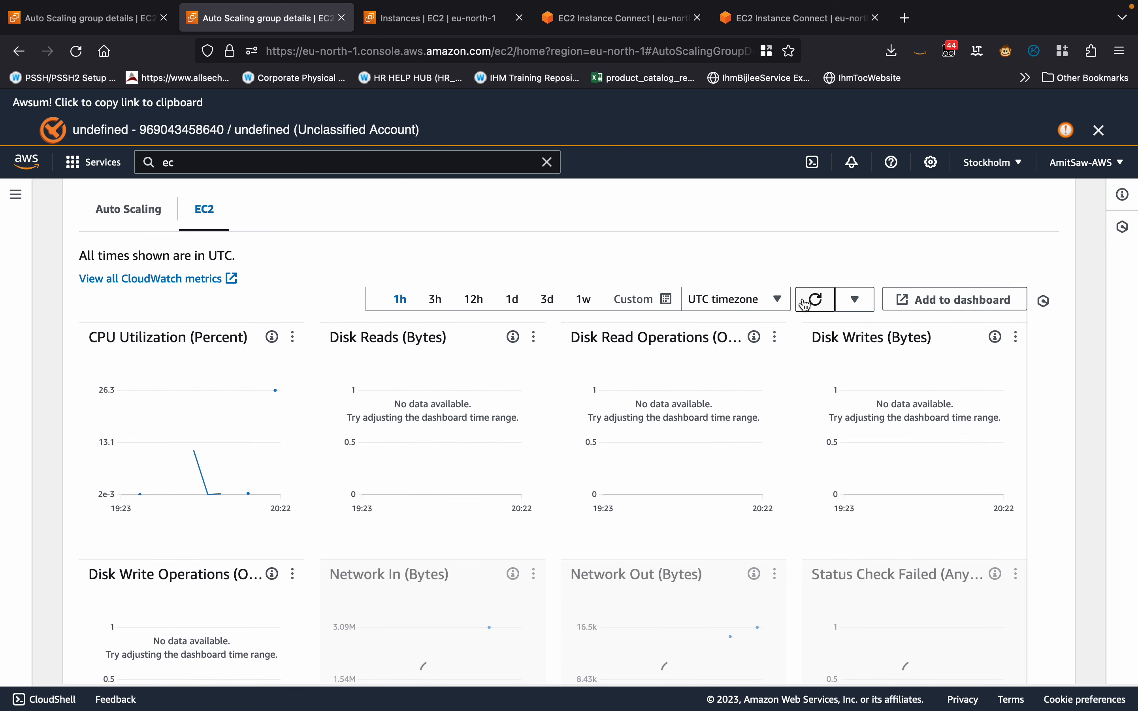
left_click(804, 306)
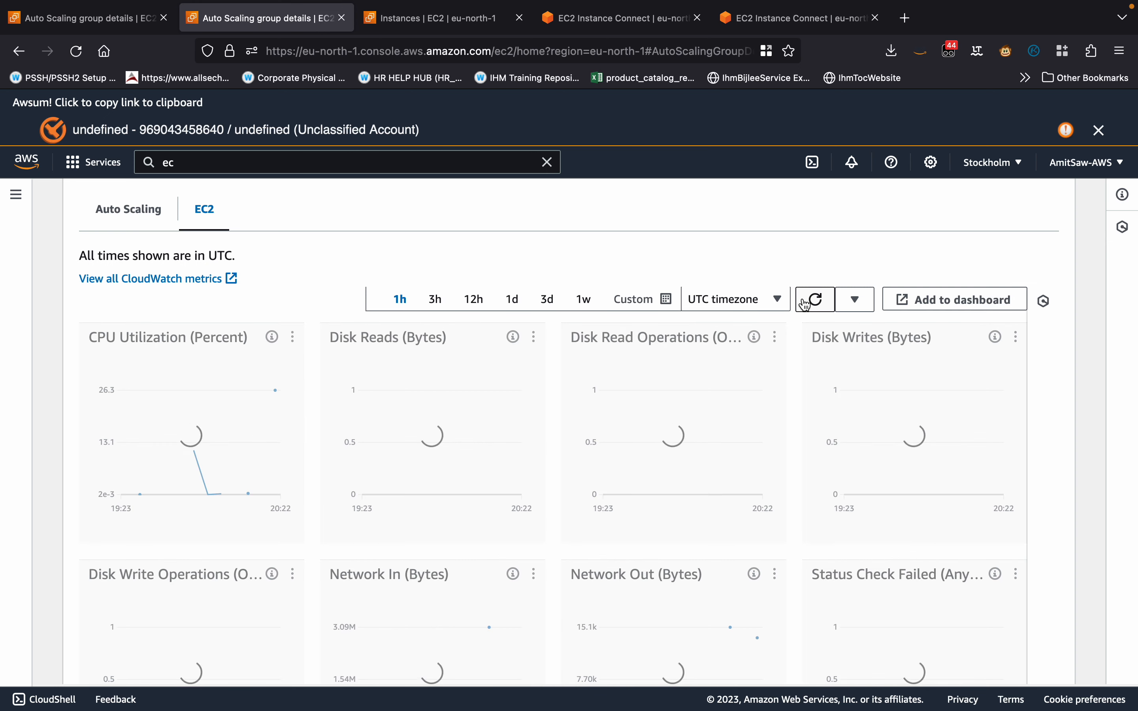
left_click(805, 306)
left_click(804, 306)
left_click(804, 306)
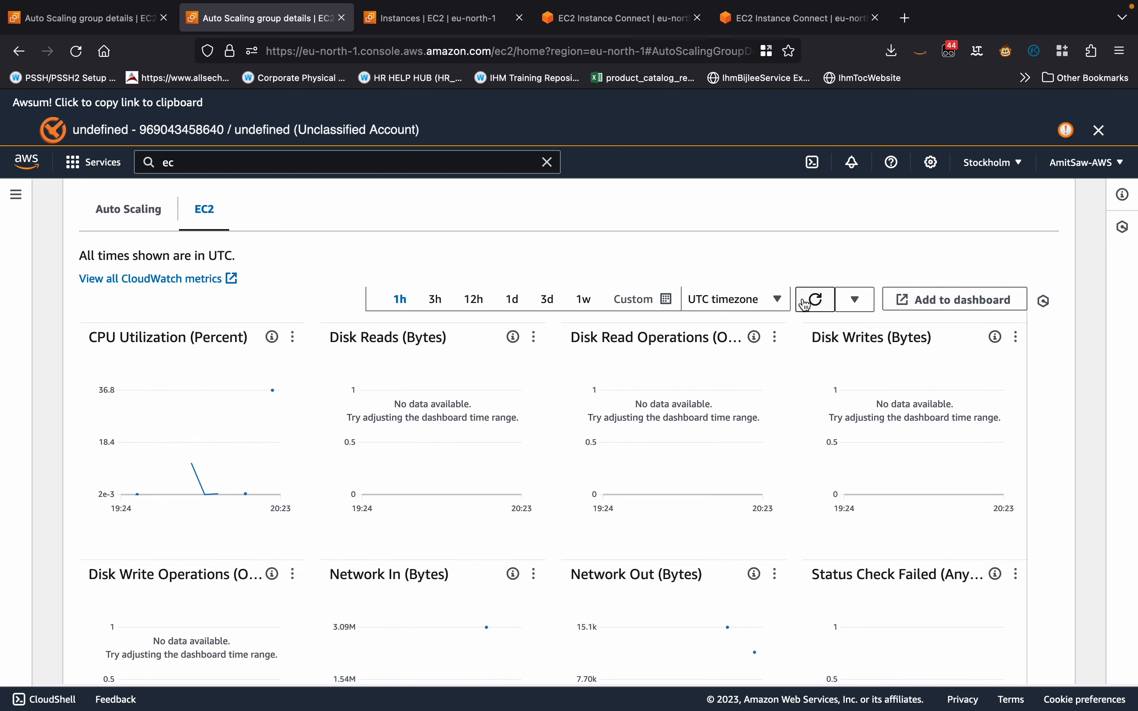
Check the stress runs in both EC2 Instance Connect sessions again and refresh the running instances list.
left_click(600, 21)
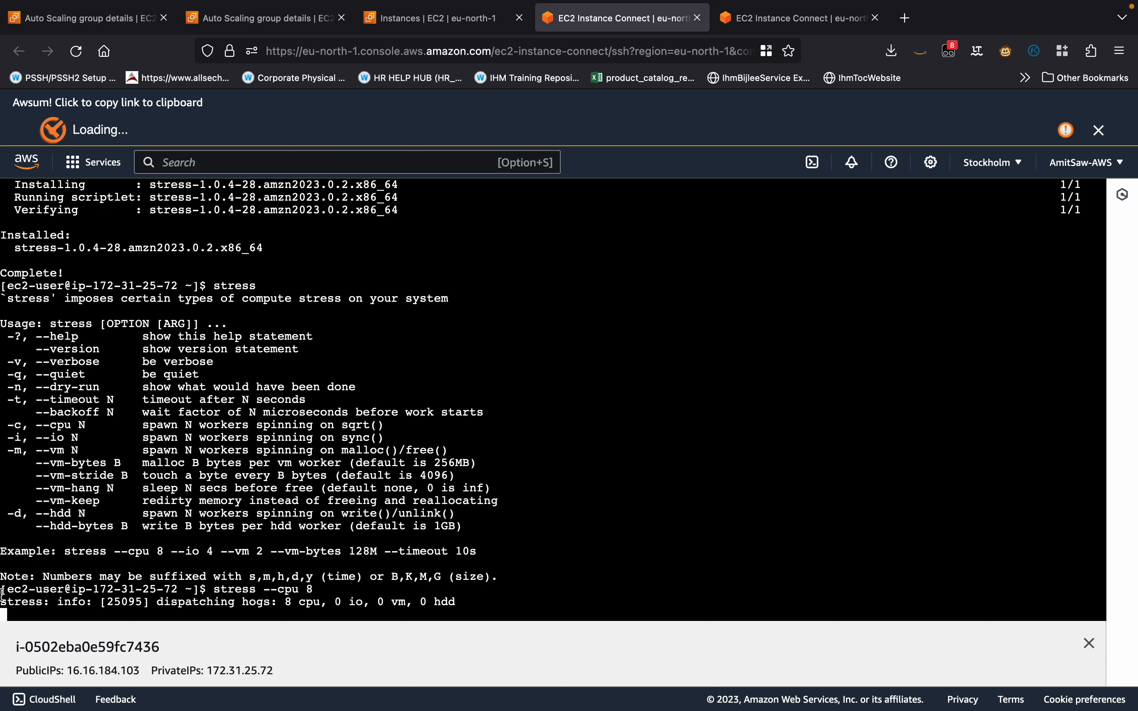
left_click(776, 17)
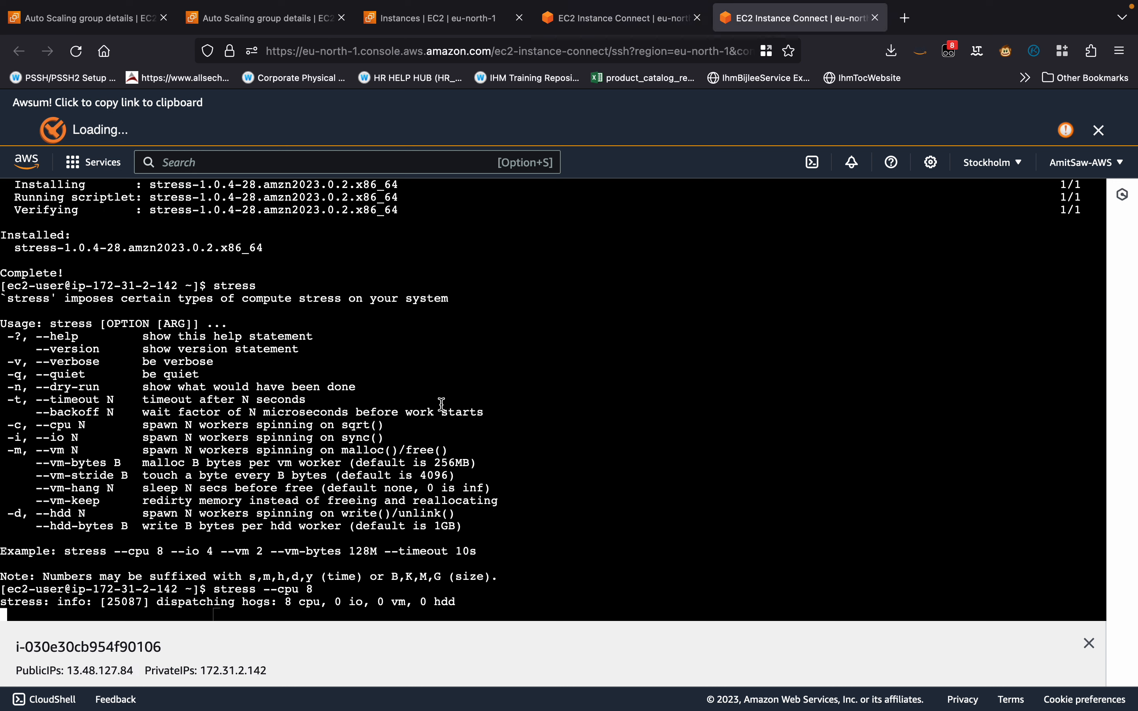
left_click(397, 22)
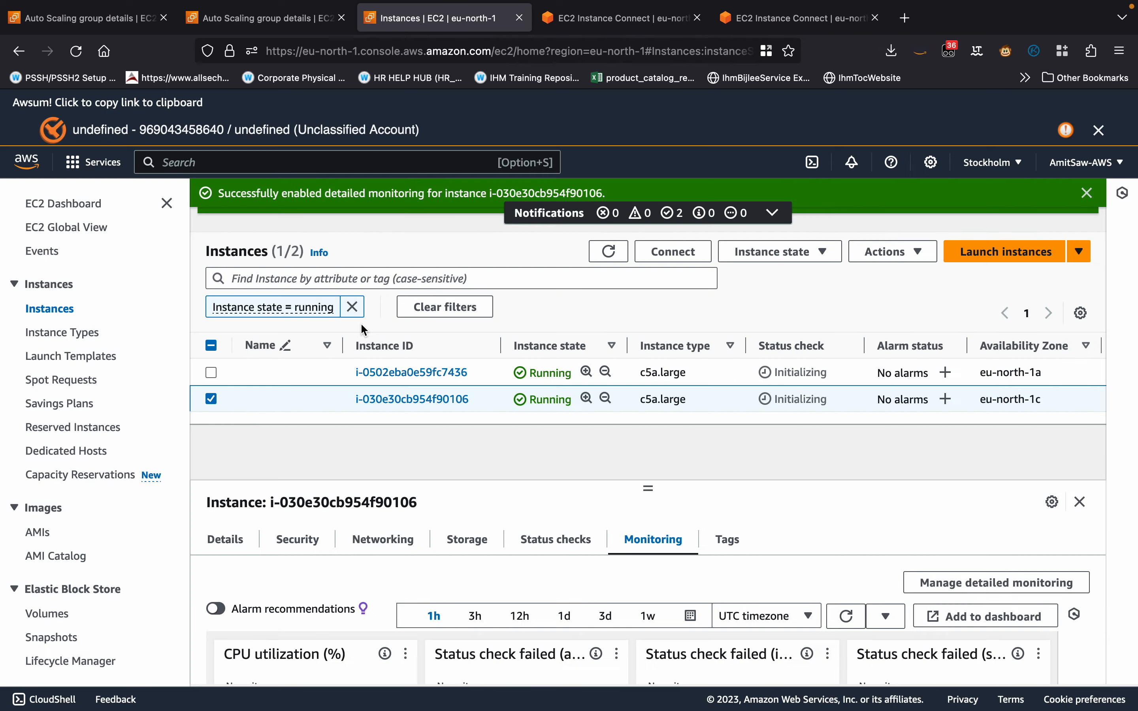
left_click(596, 259)
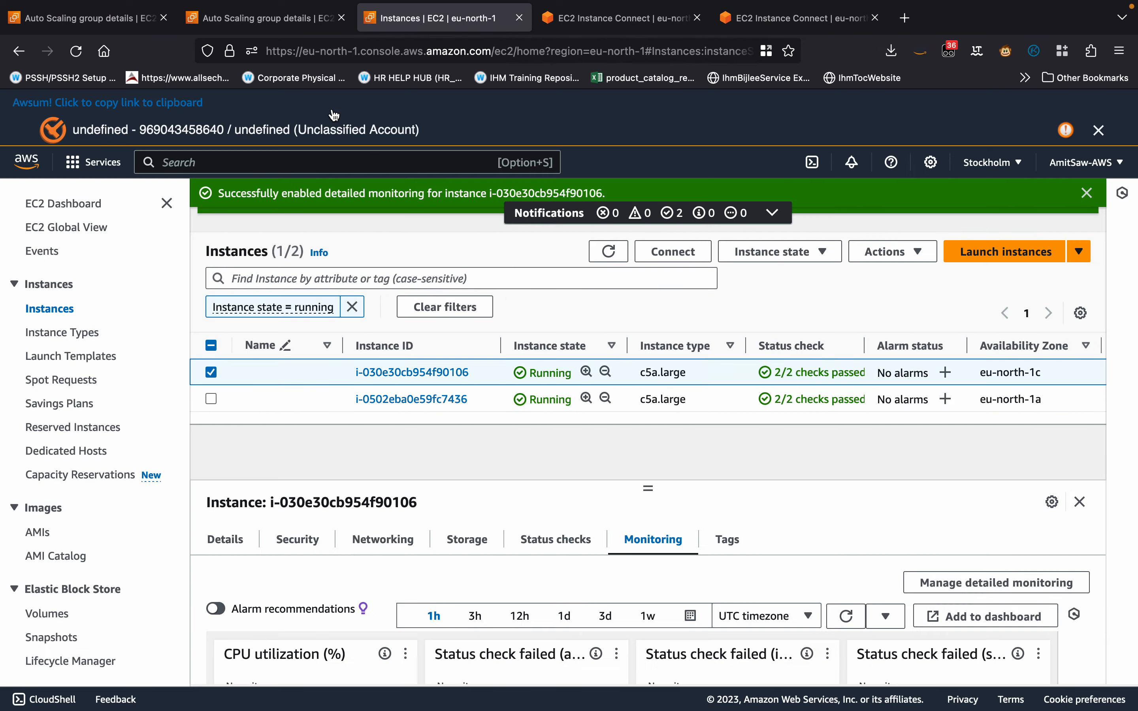
Refresh the Auto Scaling group's EC2 metrics and set a custom relative graph range of 15 minutes.
left_click(279, 23)
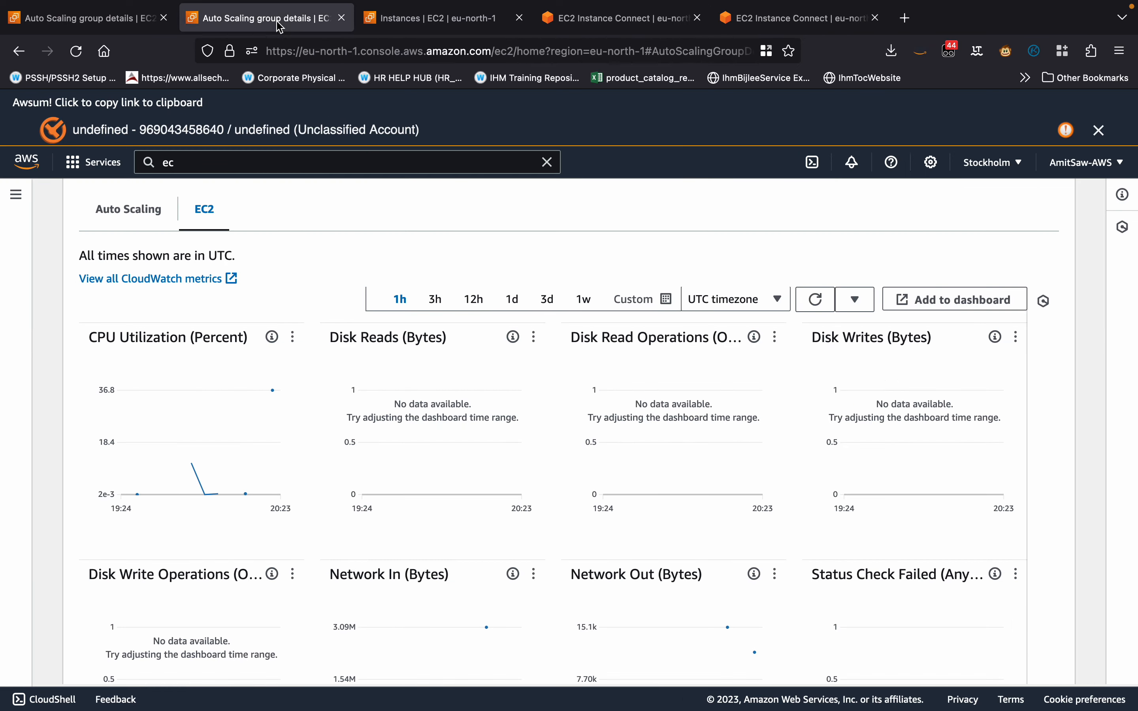
left_click(826, 302)
left_click(828, 304)
left_click(829, 305)
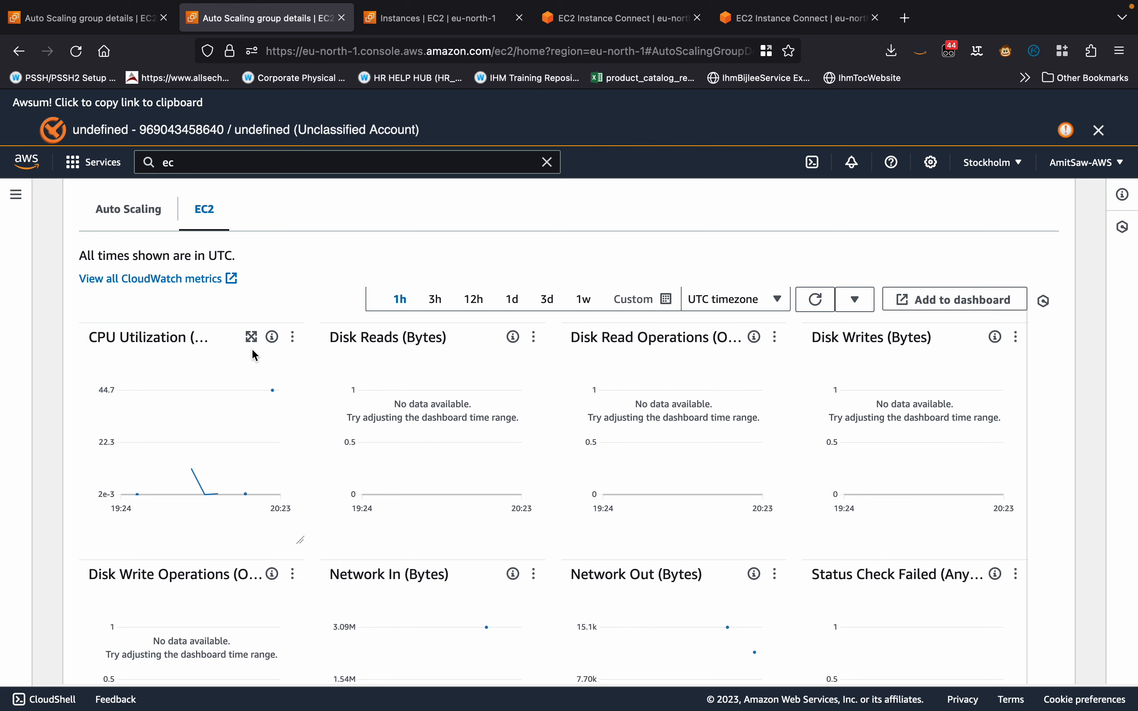
left_click(821, 302)
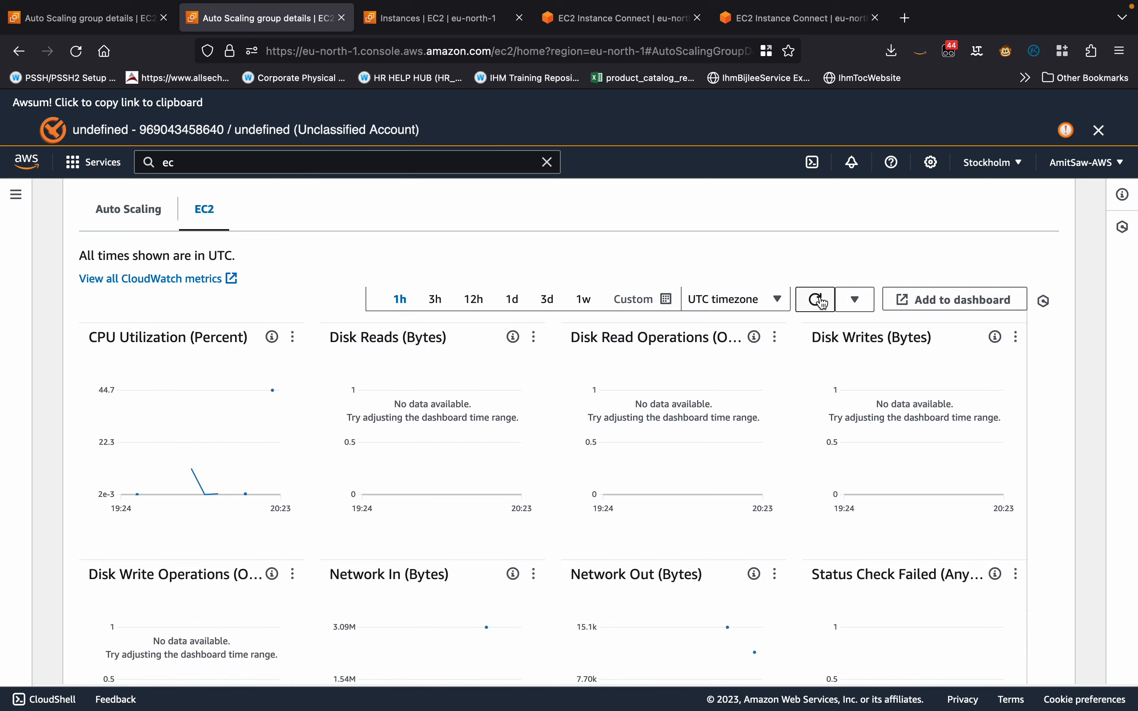
left_click(663, 301)
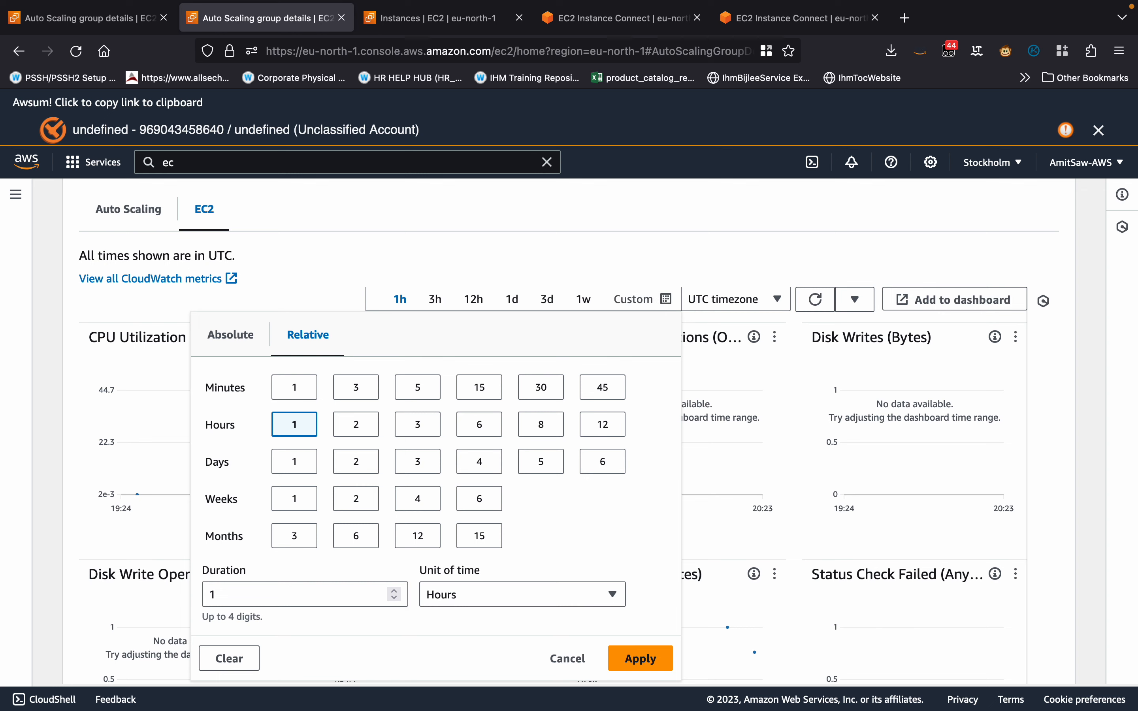
left_click(494, 390)
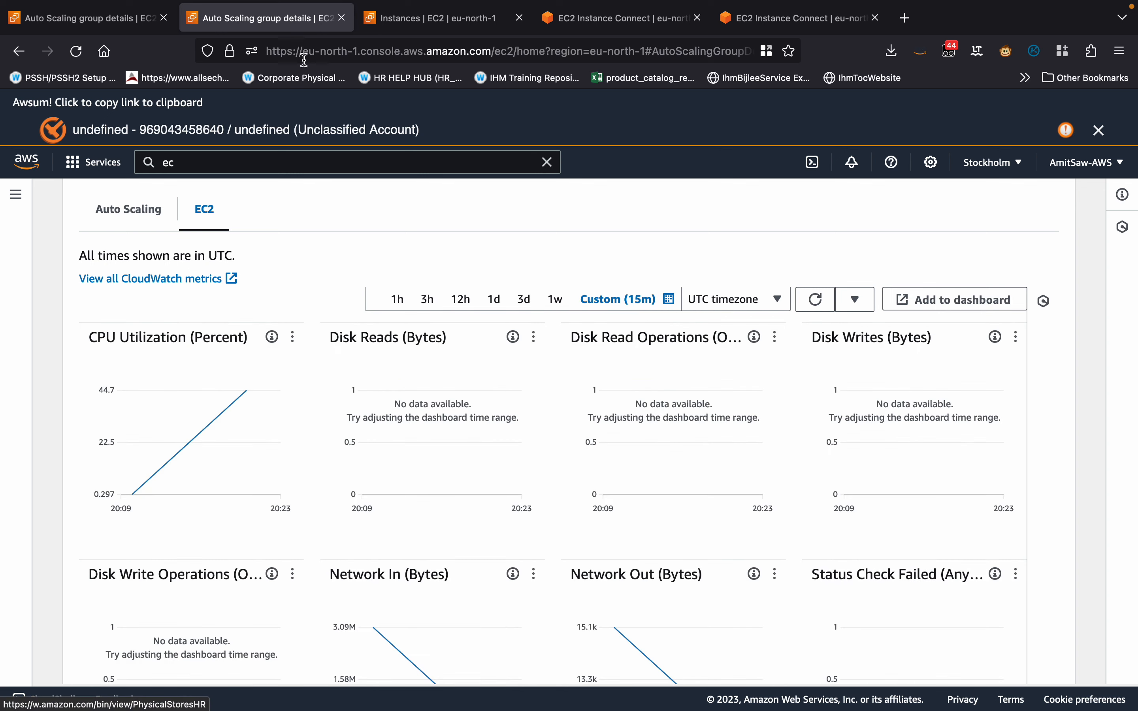
Check the monitoring graphs of the selected running instance in eu-north-1c on the EC2 Instances page.
left_click(450, 26)
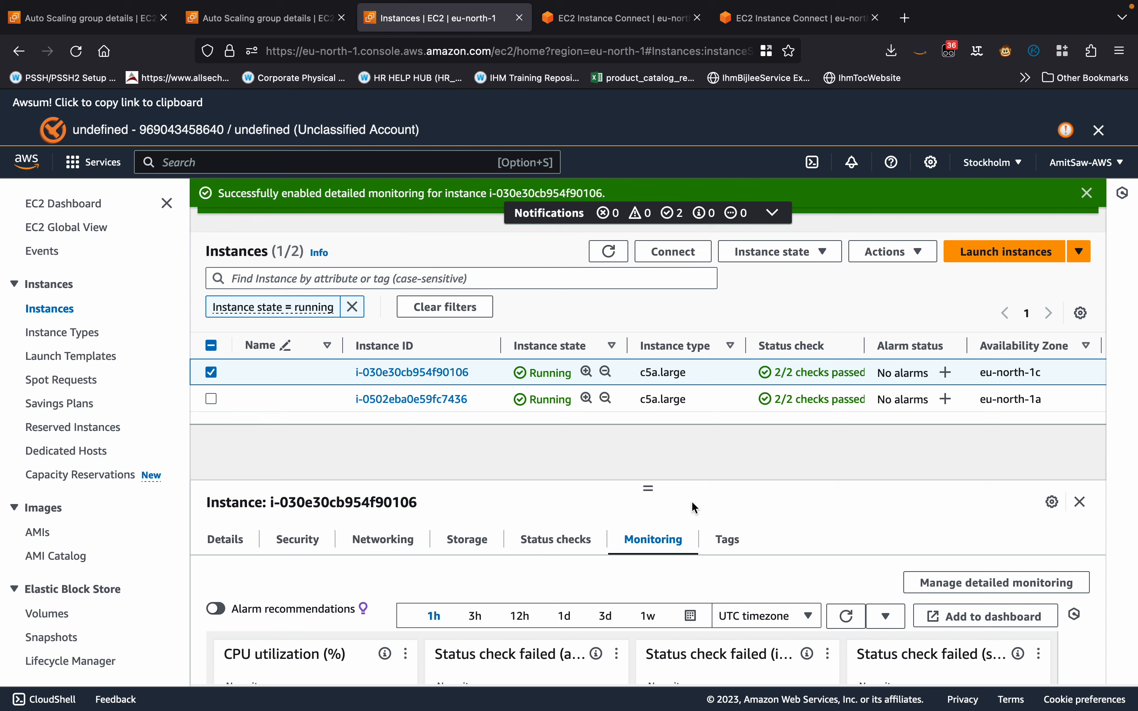
scroll(690, 500, "down", 3)
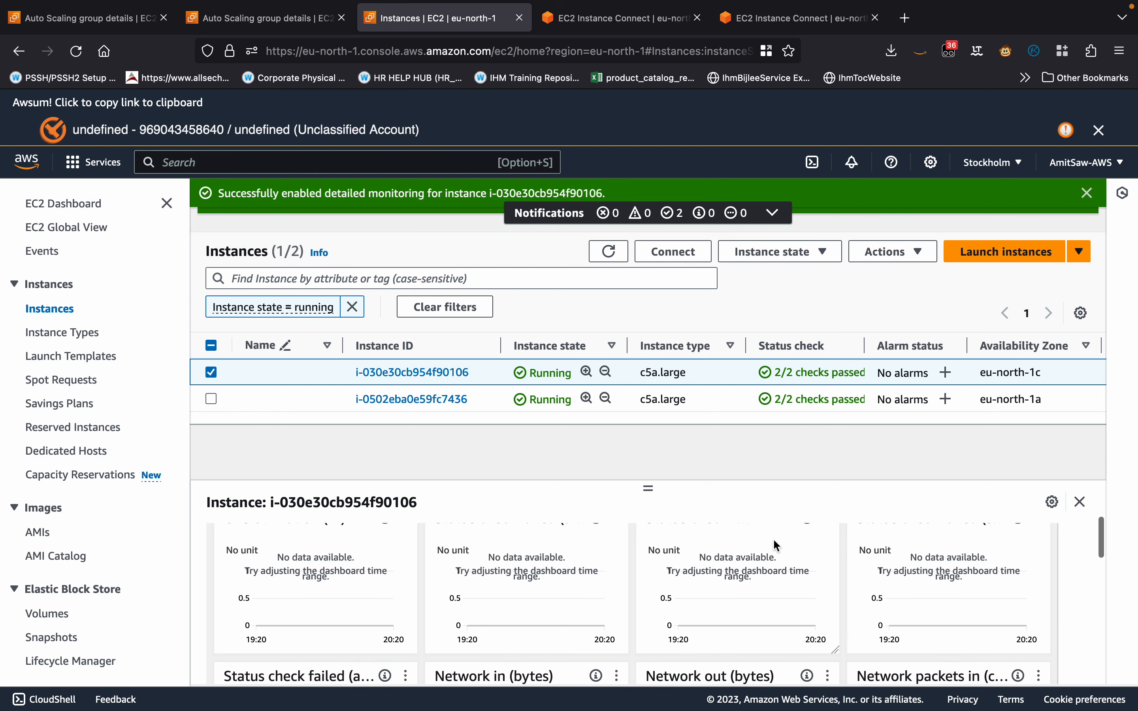
scroll(773, 539, "up", 2)
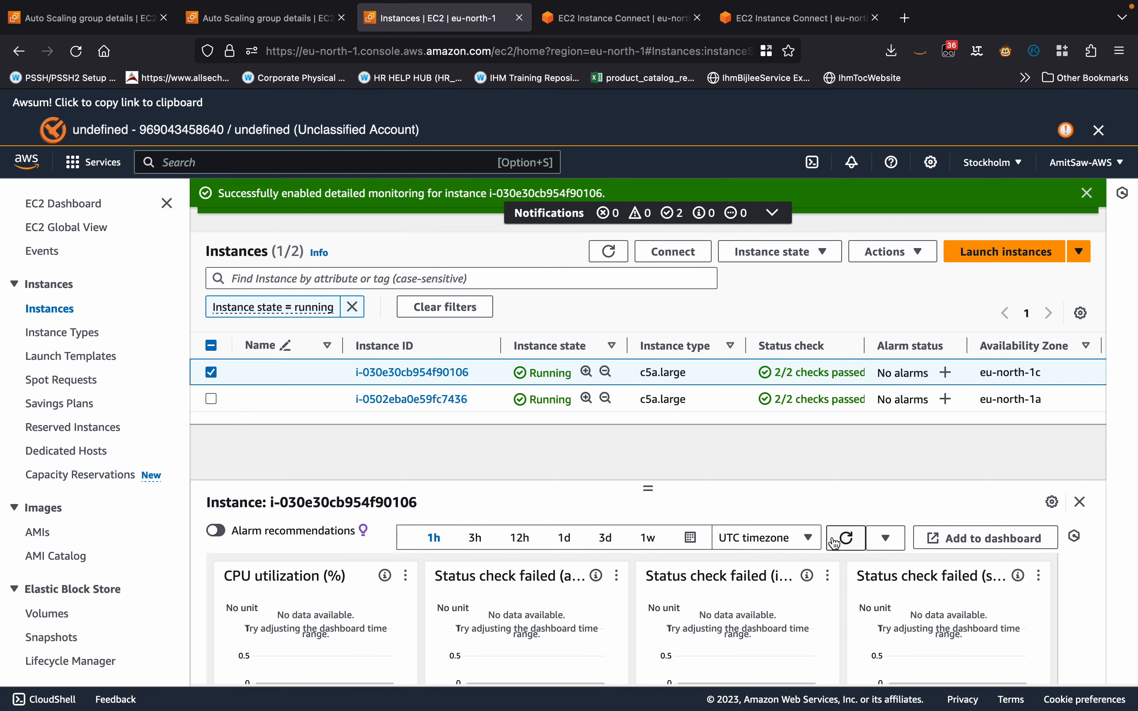
scroll(603, 550, "down", 1)
scroll(603, 551, "down", 1)
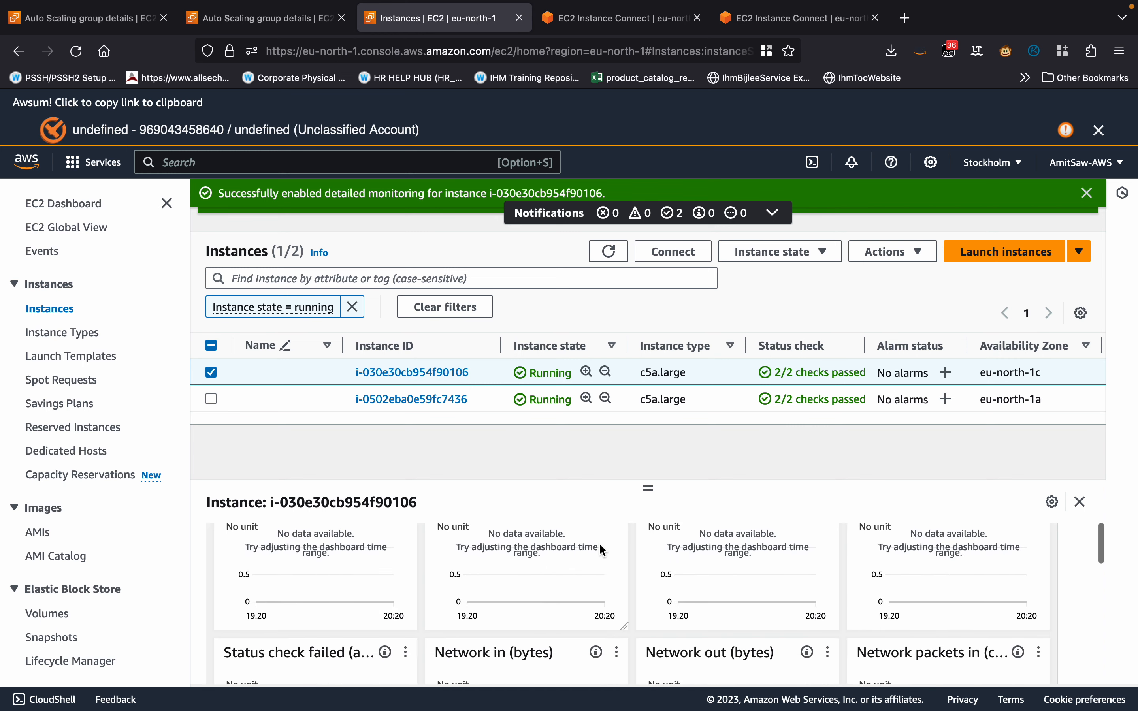
scroll(603, 551, "up", 3)
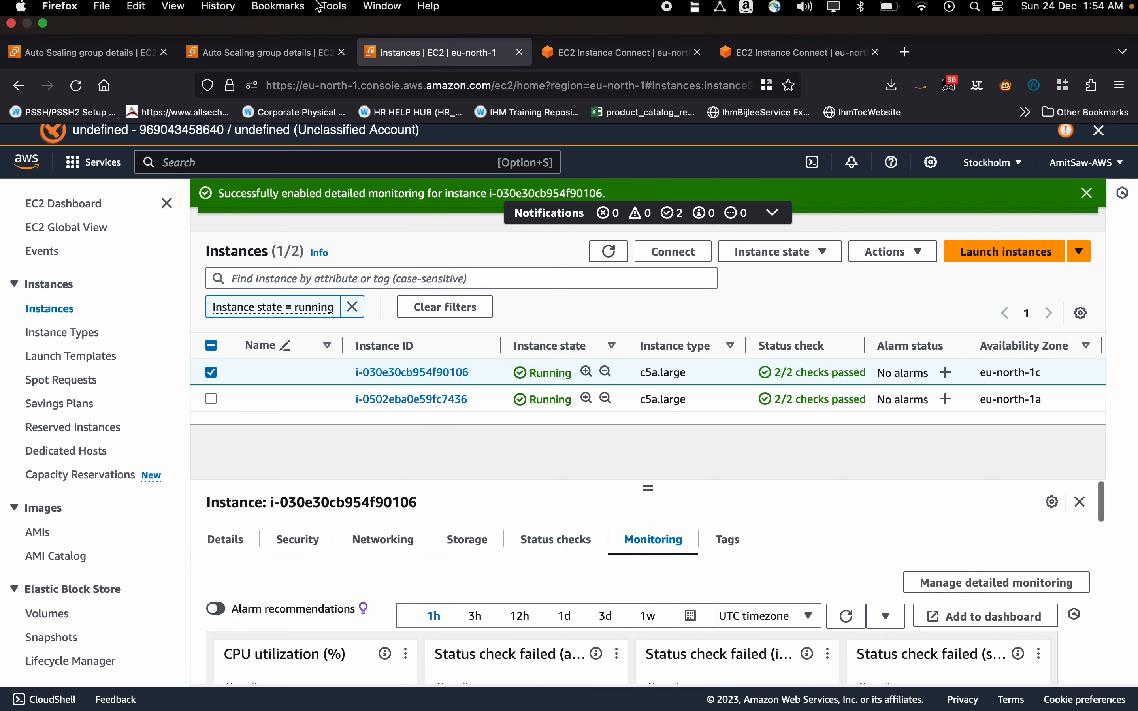
Refresh the Auto Scaling group's EC2 metrics over the 15-minute range and reload its activity history.
left_click(264, 17)
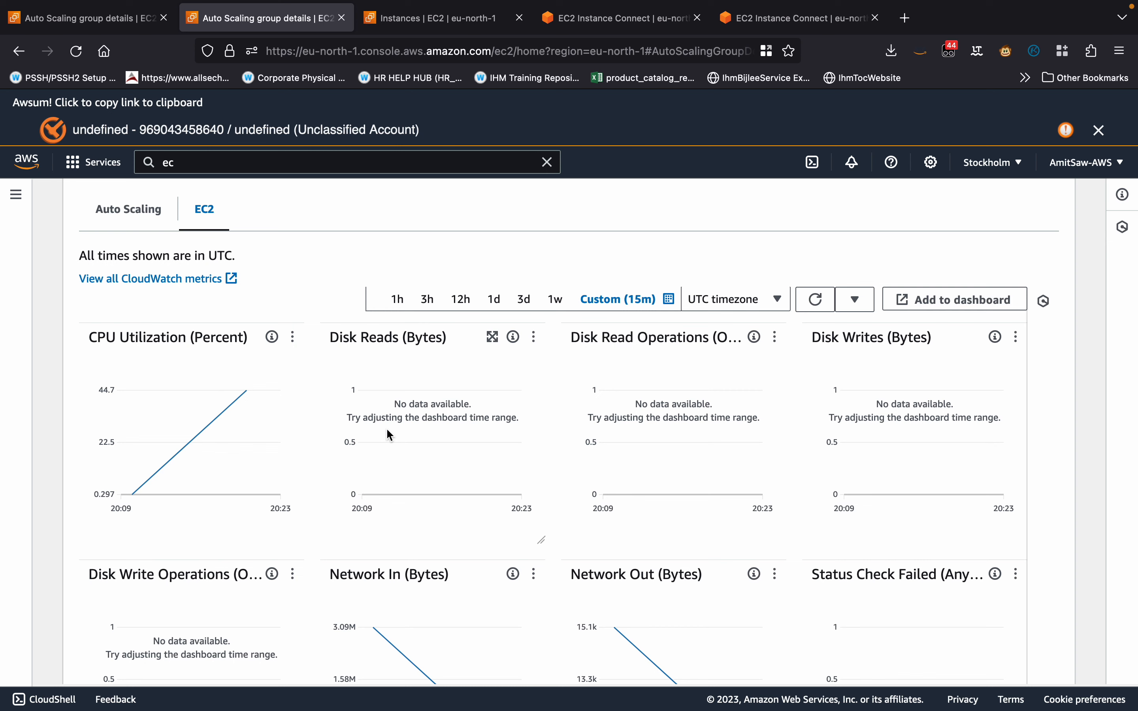
left_click(816, 300)
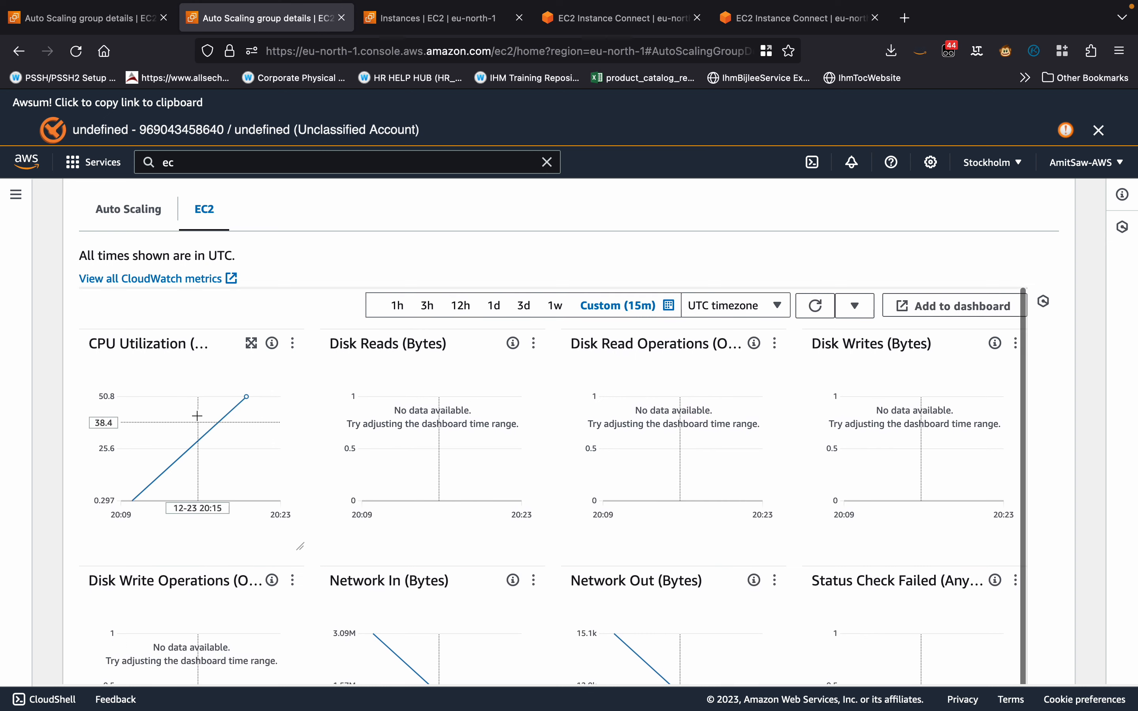
scroll(322, 272, "up", 5)
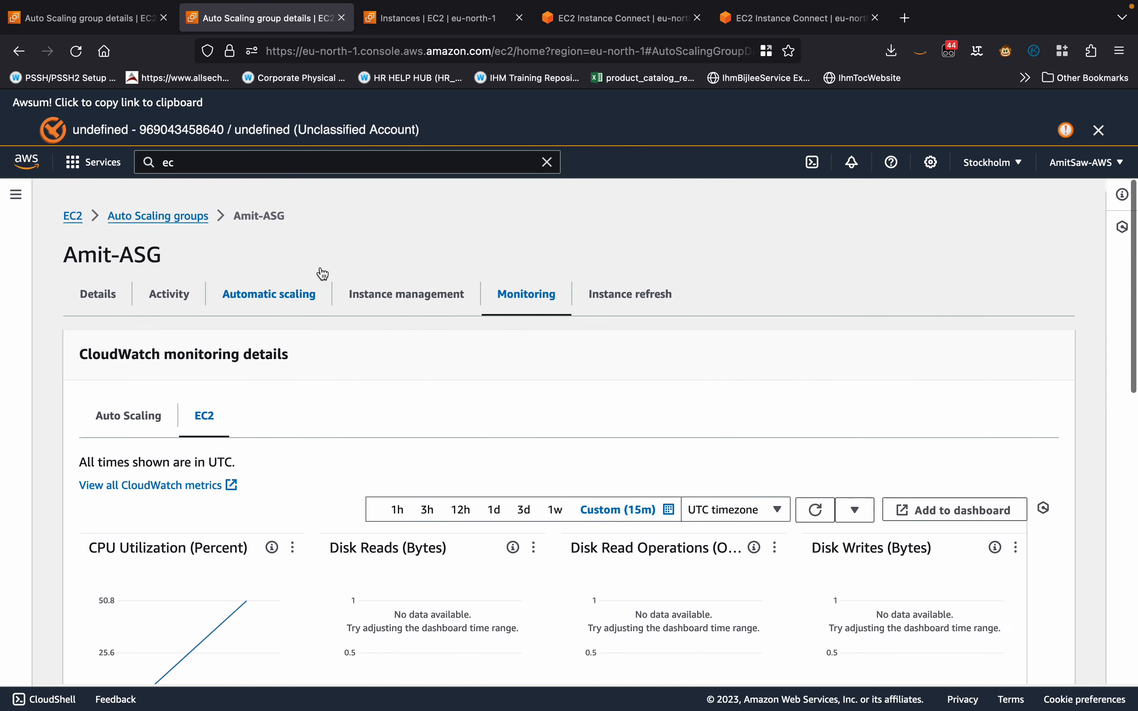
left_click(169, 282)
scroll(534, 472, "down", 4)
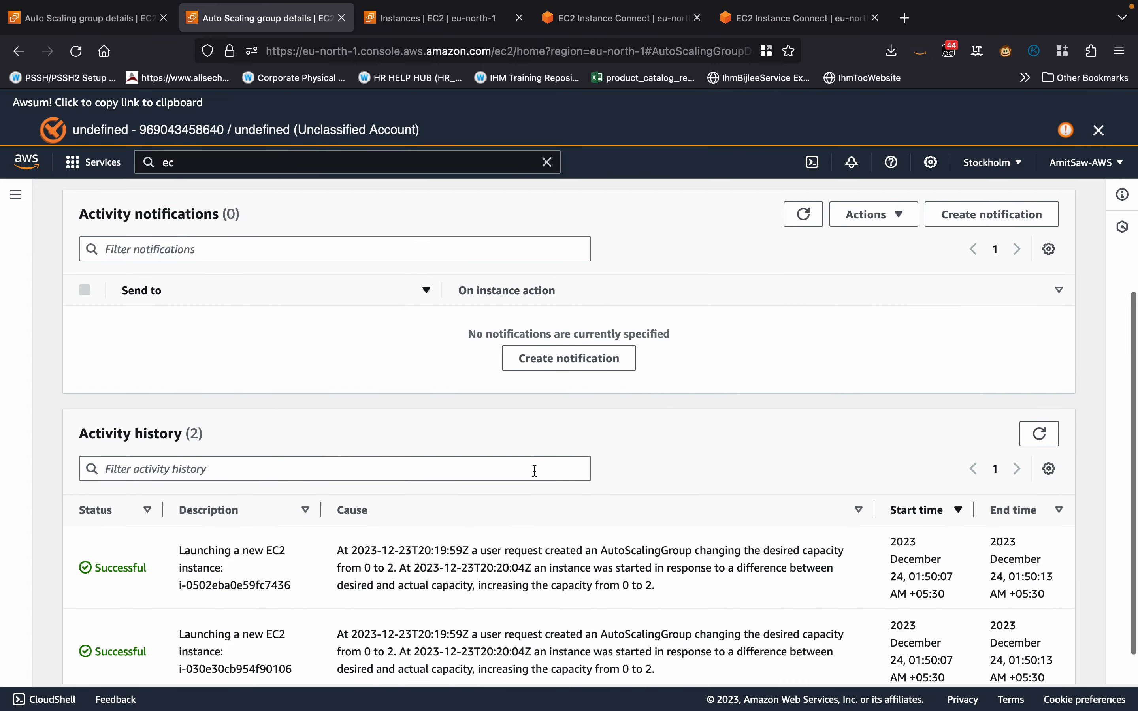
scroll(534, 472, "up", 2)
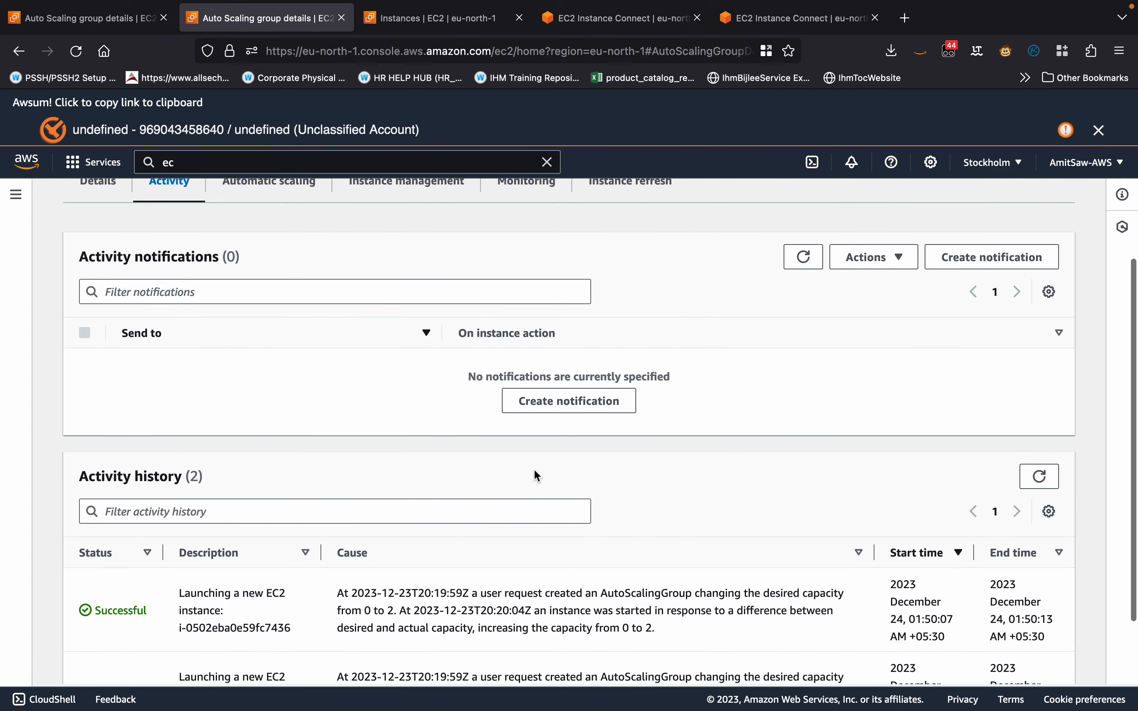
left_click(1039, 477)
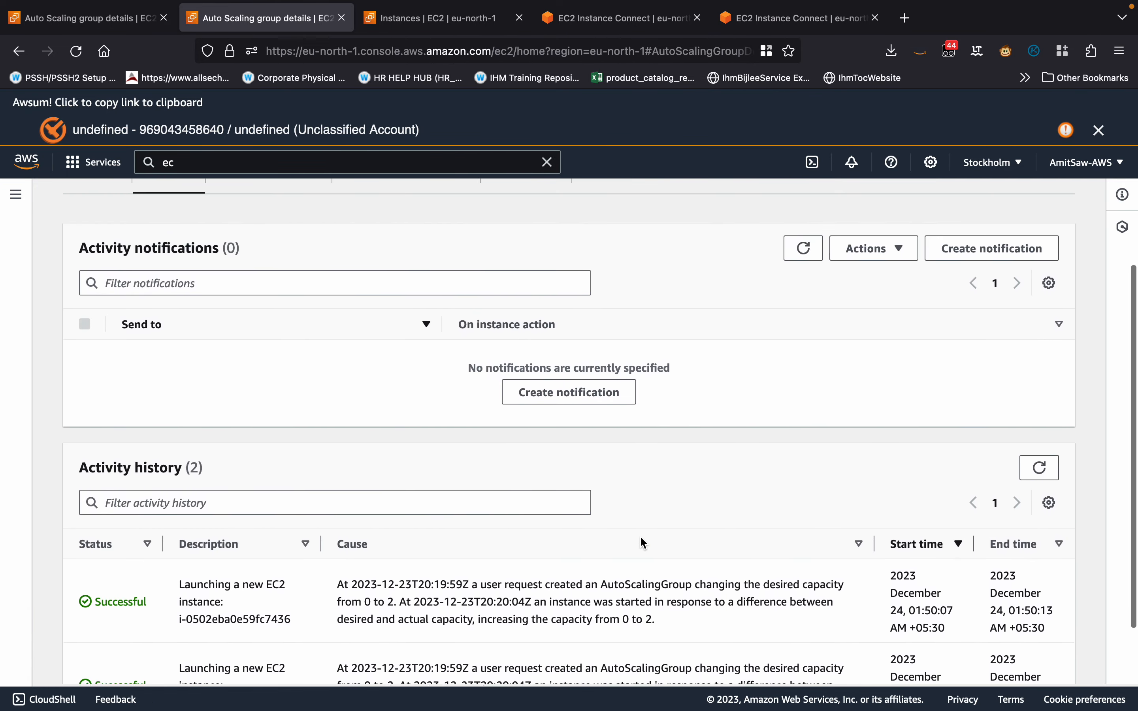
Return to the group's EC2 monitoring metrics, set a 1h range, refresh them and examine the CPU utilization data points.
scroll(640, 541, "up", 3)
left_click(531, 284)
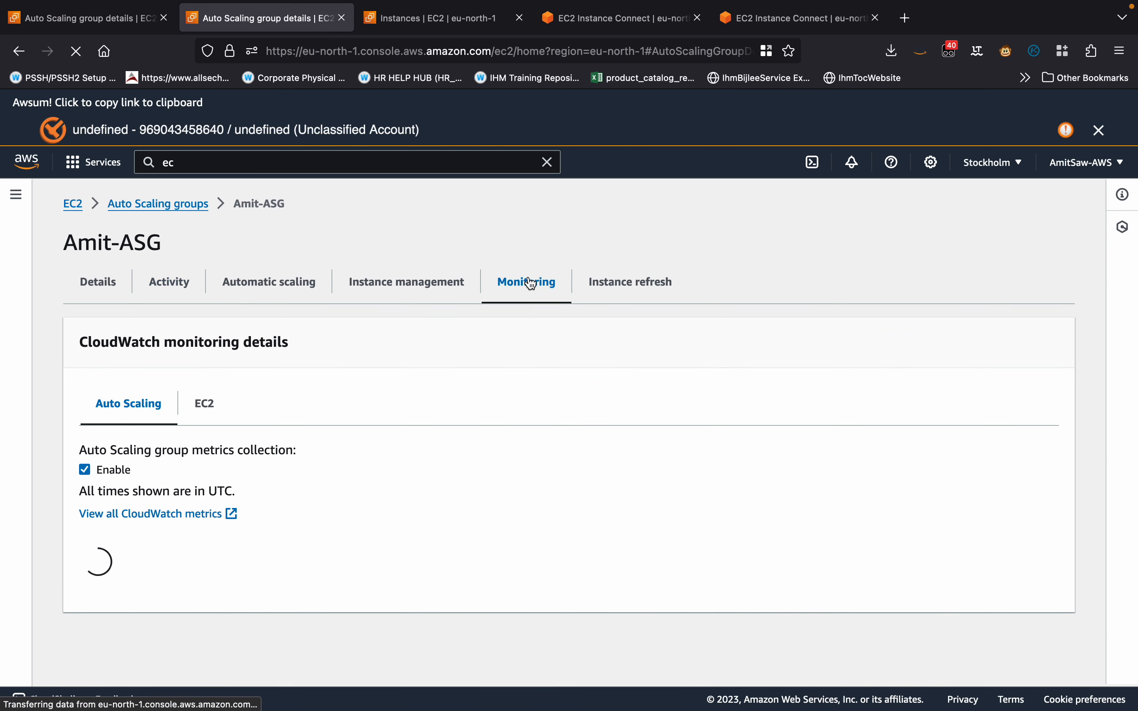
left_click(208, 408)
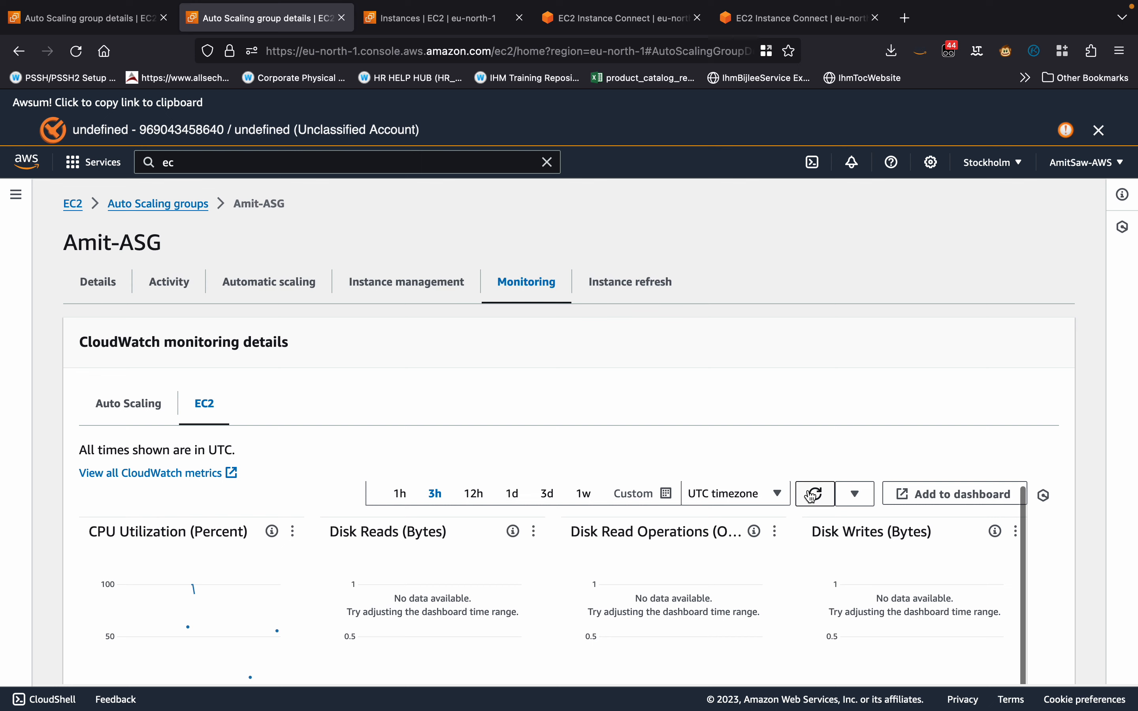
left_click(400, 494)
scroll(481, 451, "down", 5)
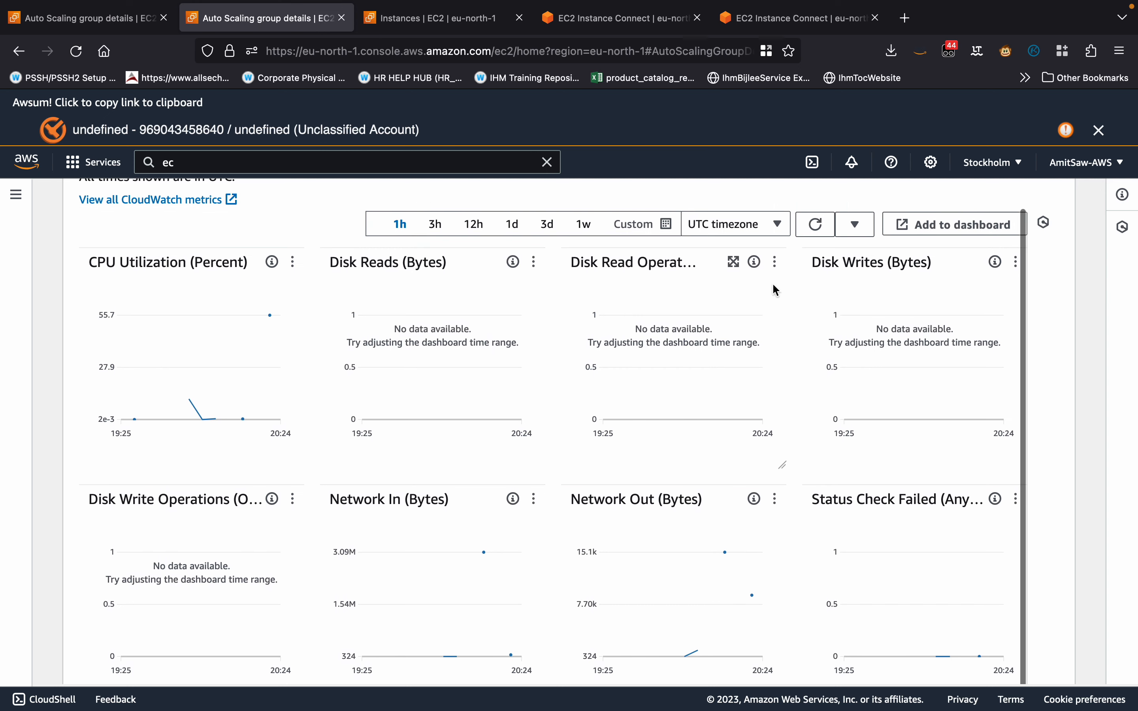
left_click(817, 226)
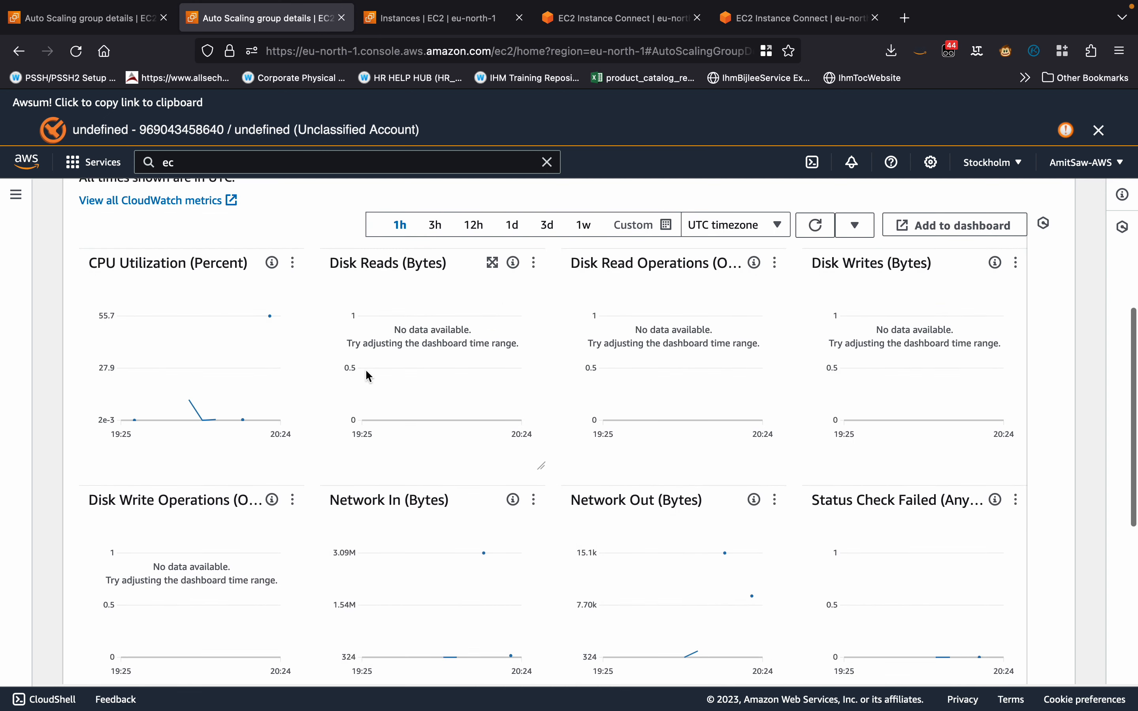
scroll(317, 361, "up", 2)
mouse_move(192, 493)
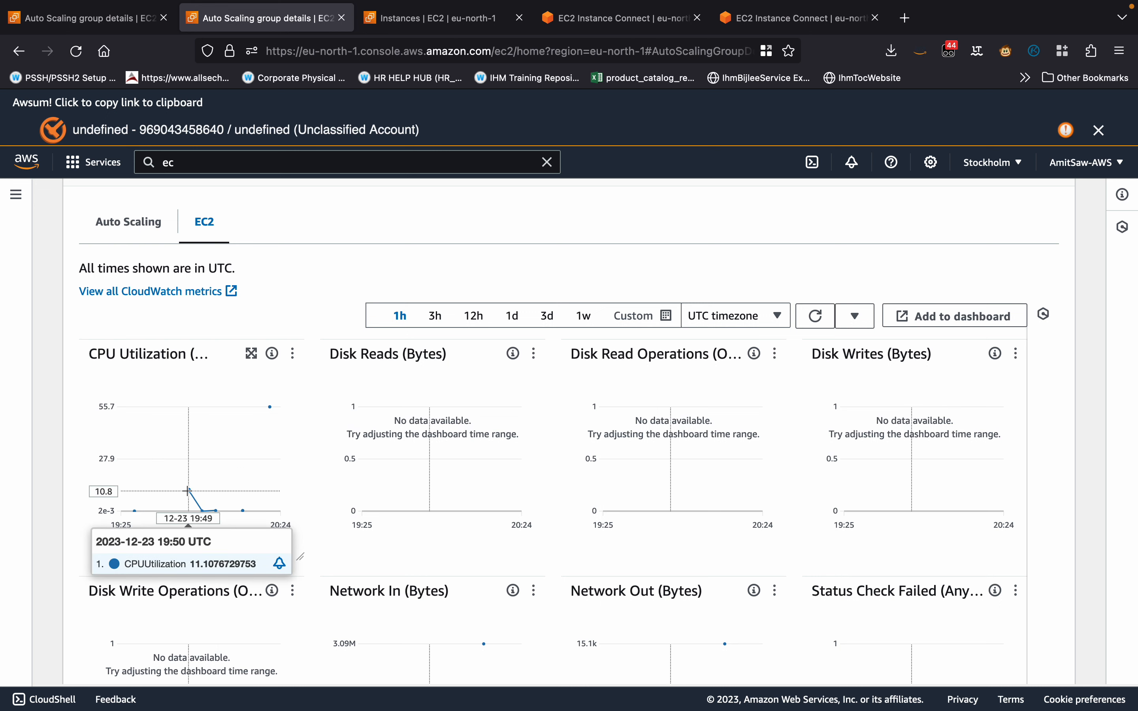
scroll(189, 492, "up", 4)
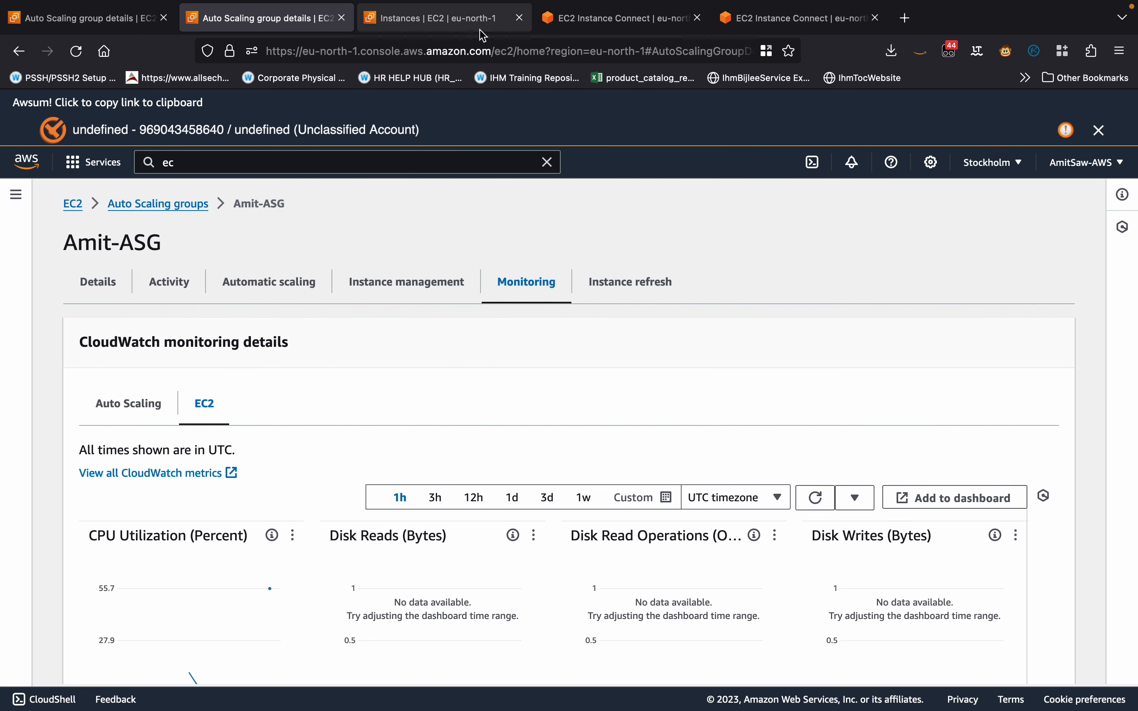
Refresh the running instances list and the Auto Scaling group's activity history to check for a new launch.
left_click(447, 17)
left_click(609, 253)
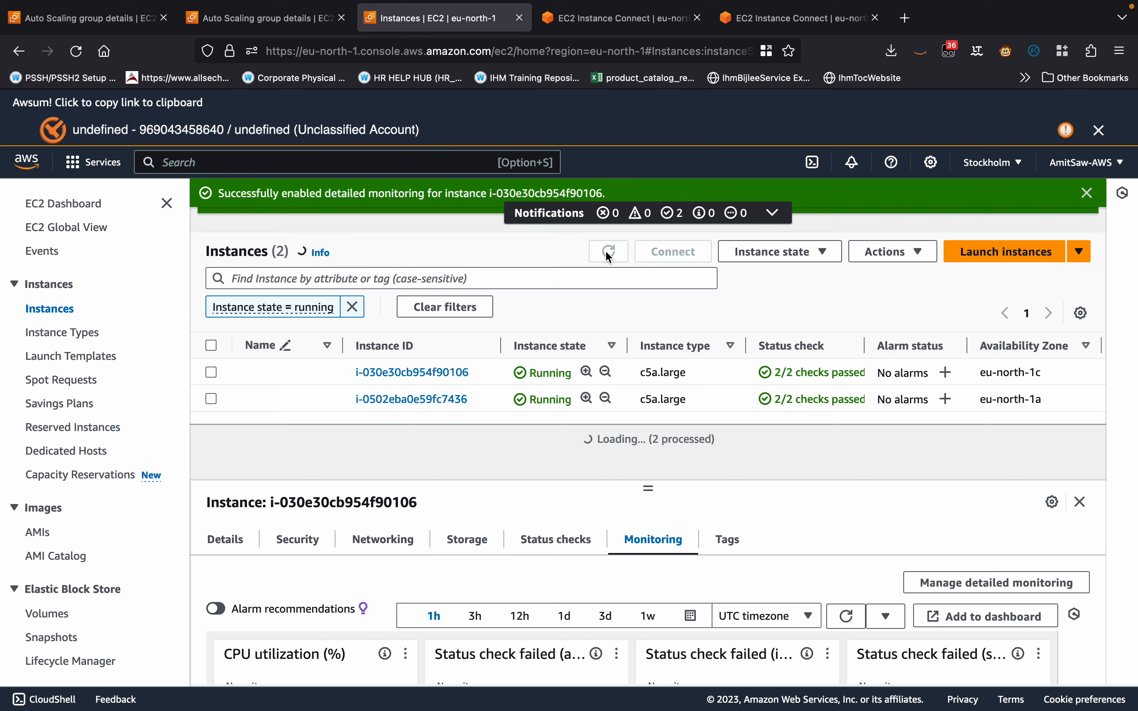
left_click(286, 23)
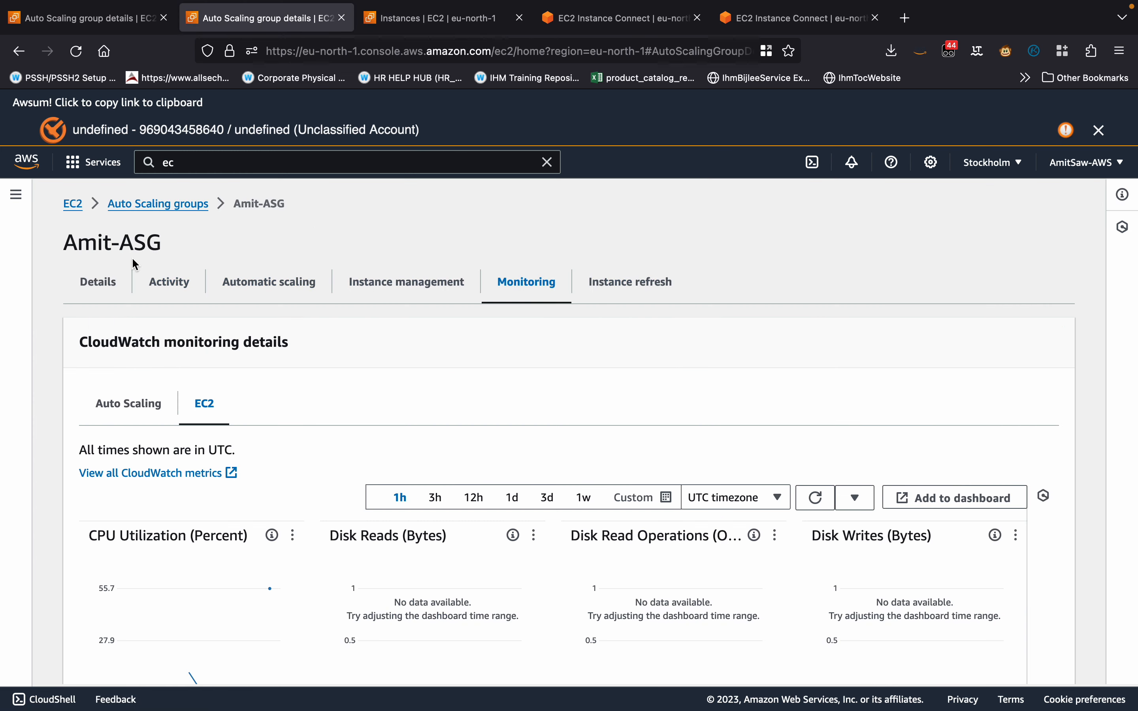
left_click(179, 282)
scroll(381, 440, "down", 5)
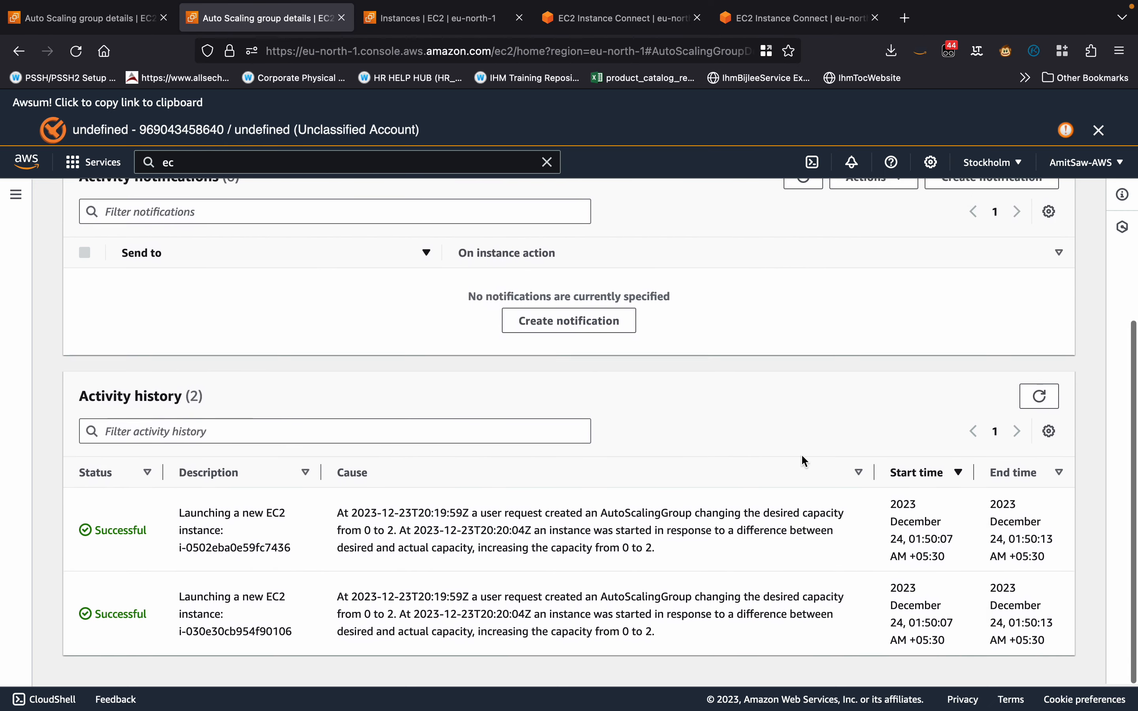
left_click(1051, 406)
scroll(507, 518, "down", 3)
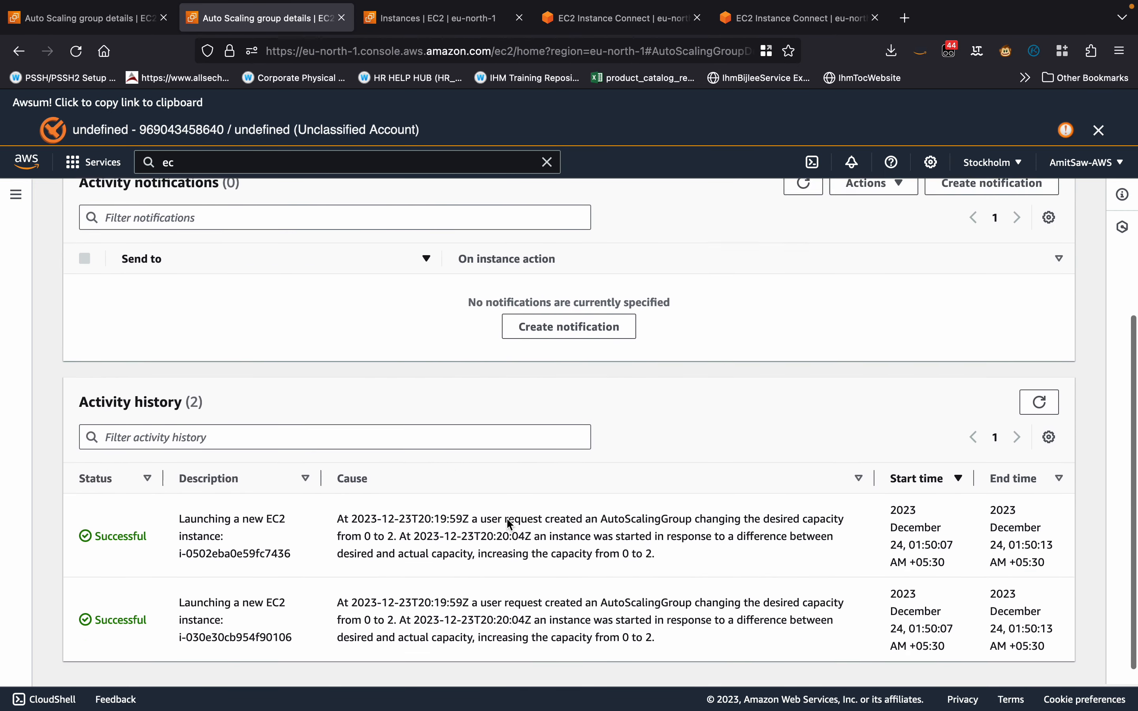
Display the group's EC2 metrics again with a 1h range and refresh the graphs several times.
scroll(473, 410, "up", 10)
left_click(526, 284)
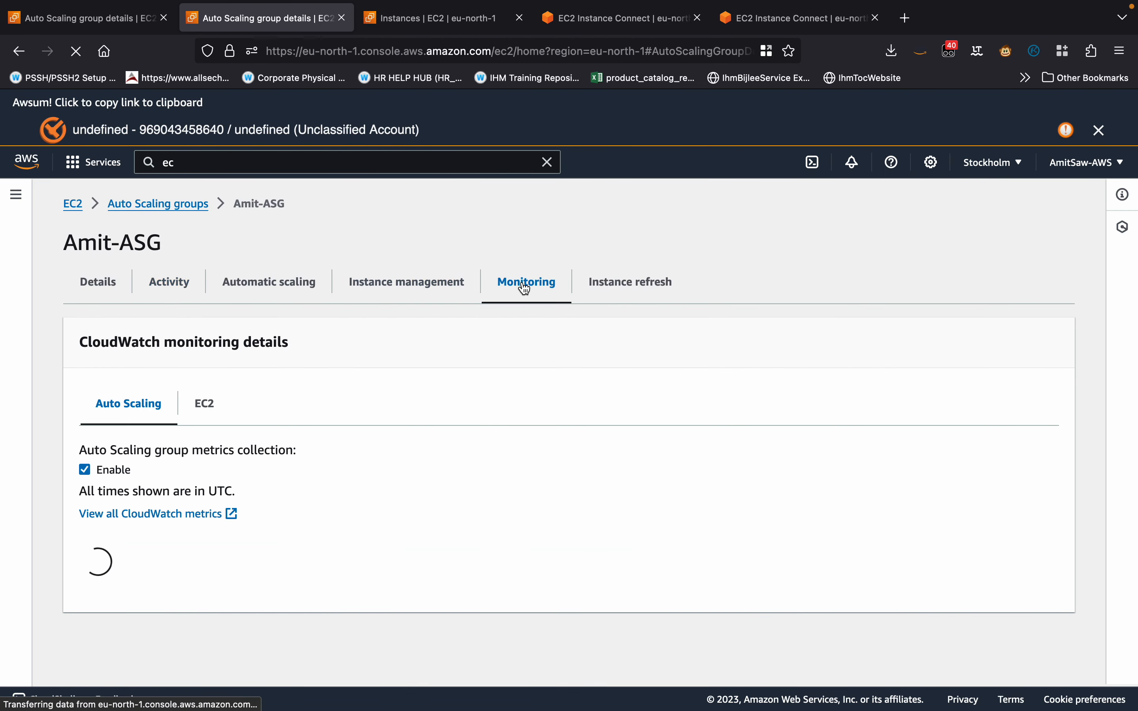
left_click(208, 411)
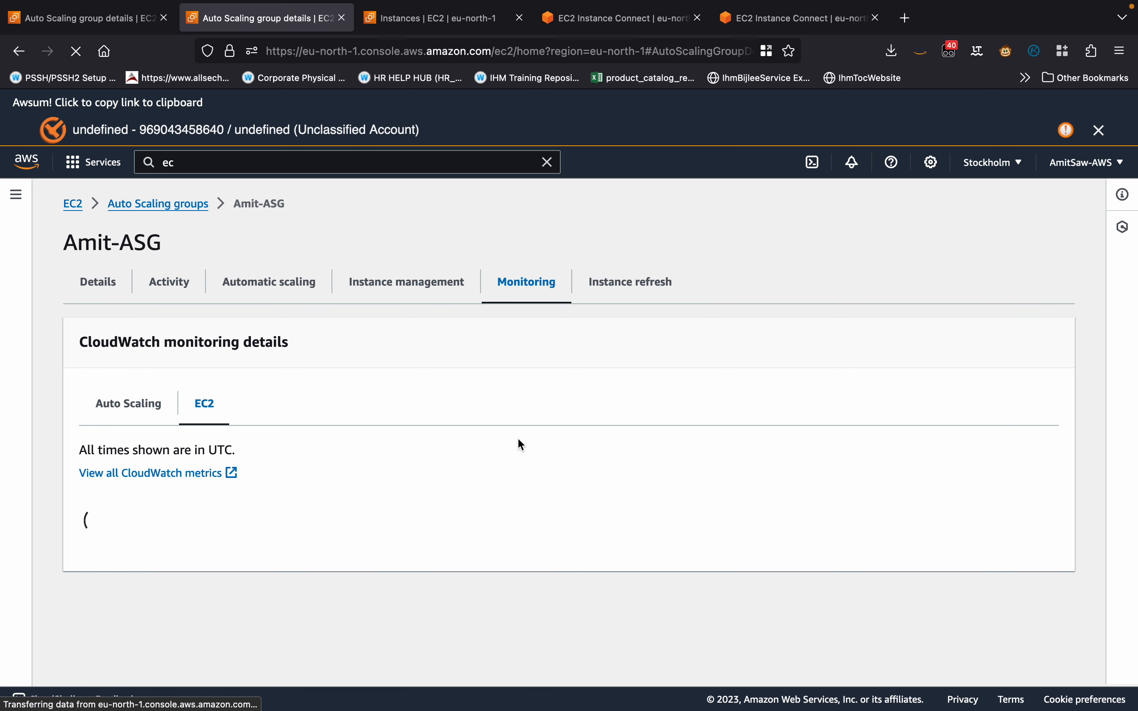
scroll(517, 437, "down", 6)
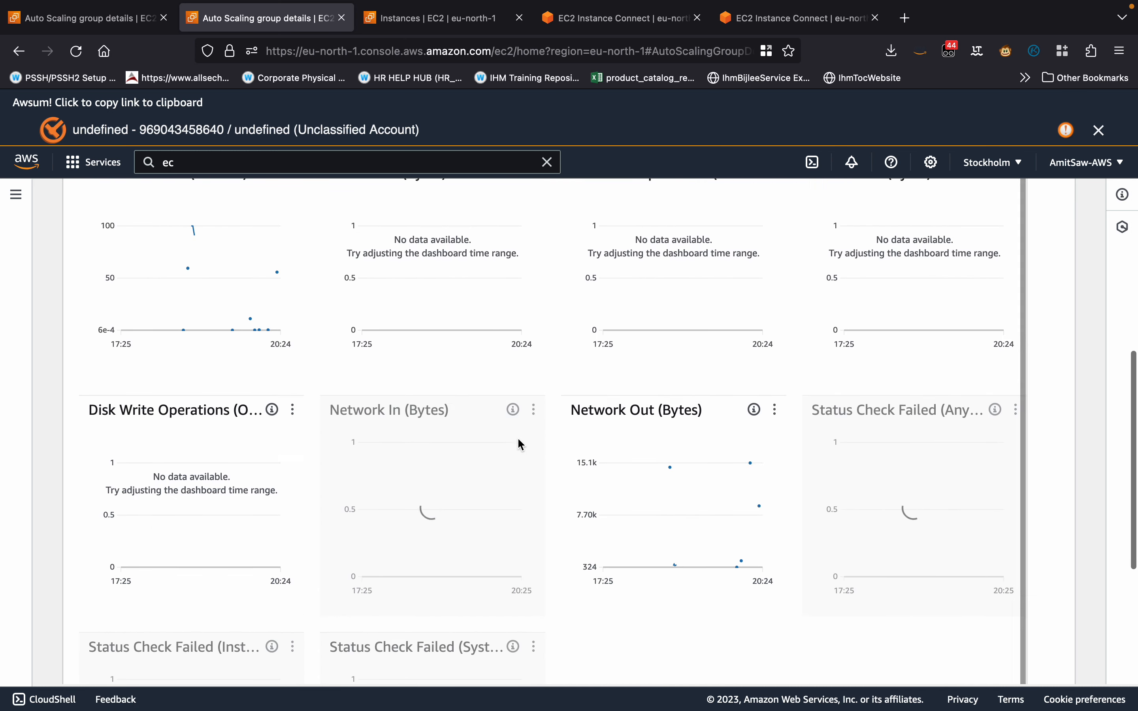
scroll(519, 444, "up", 3)
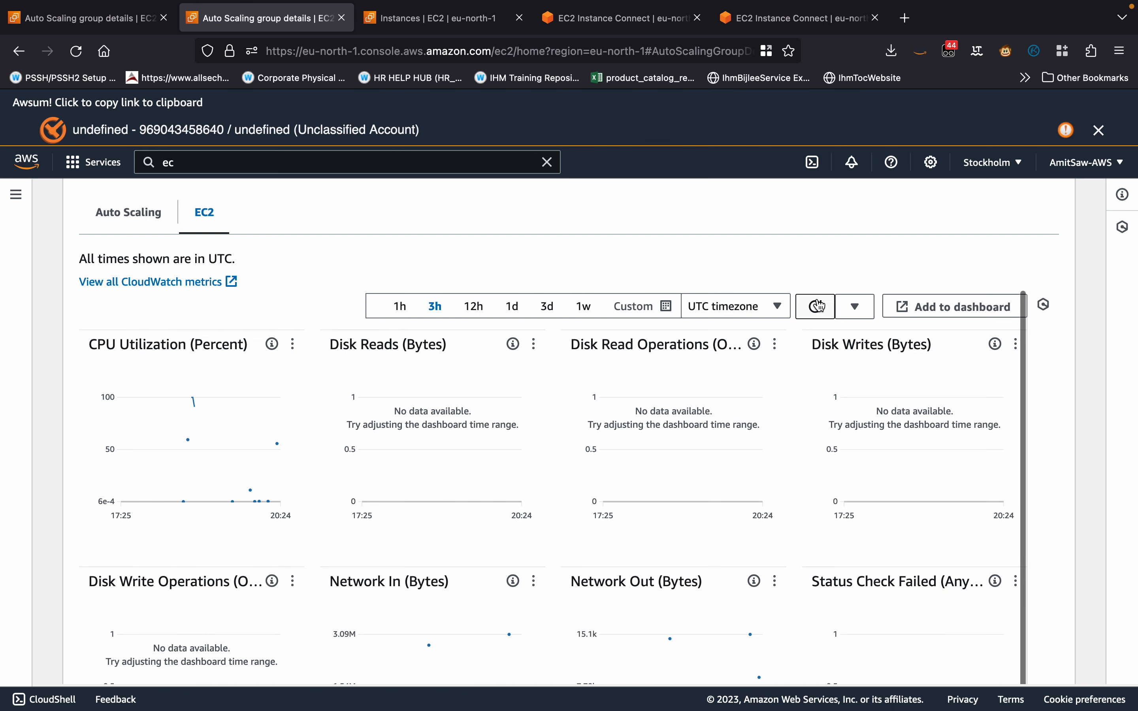
left_click(401, 306)
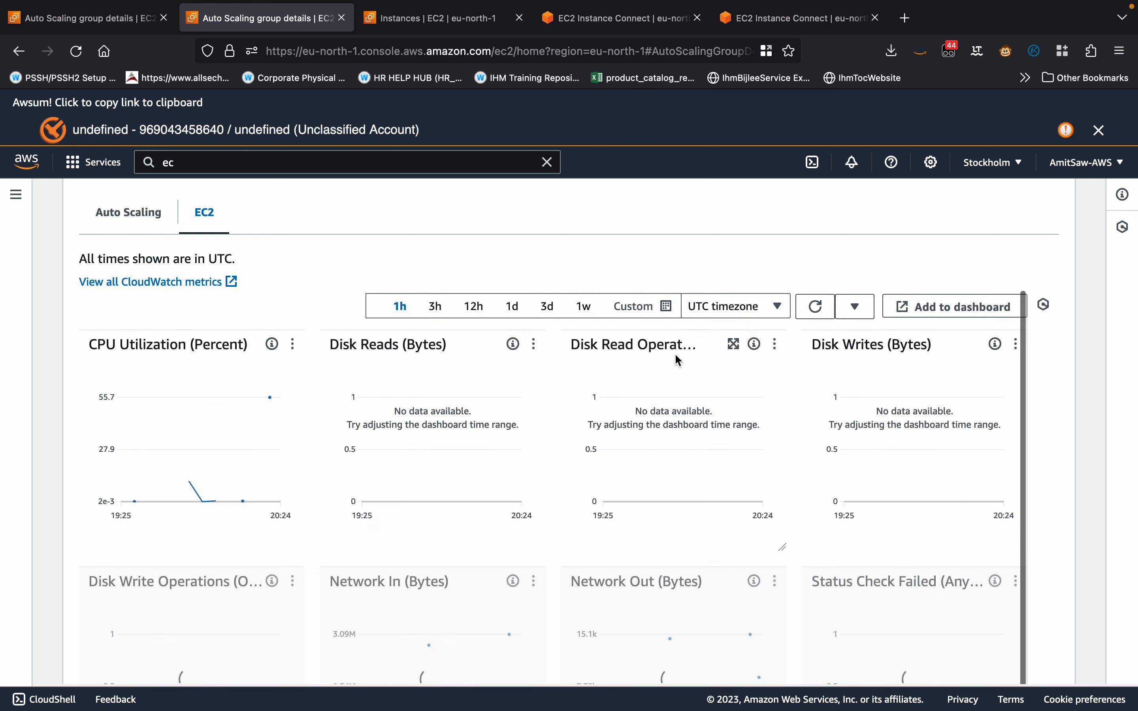
left_click(816, 308)
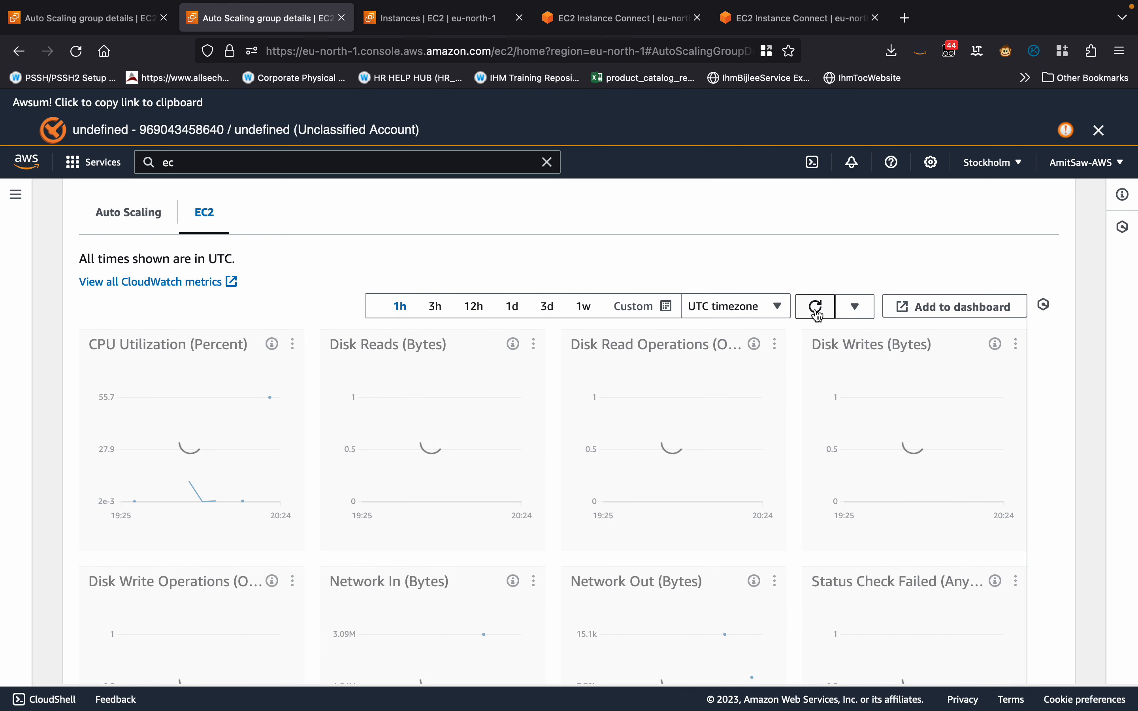
left_click(818, 311)
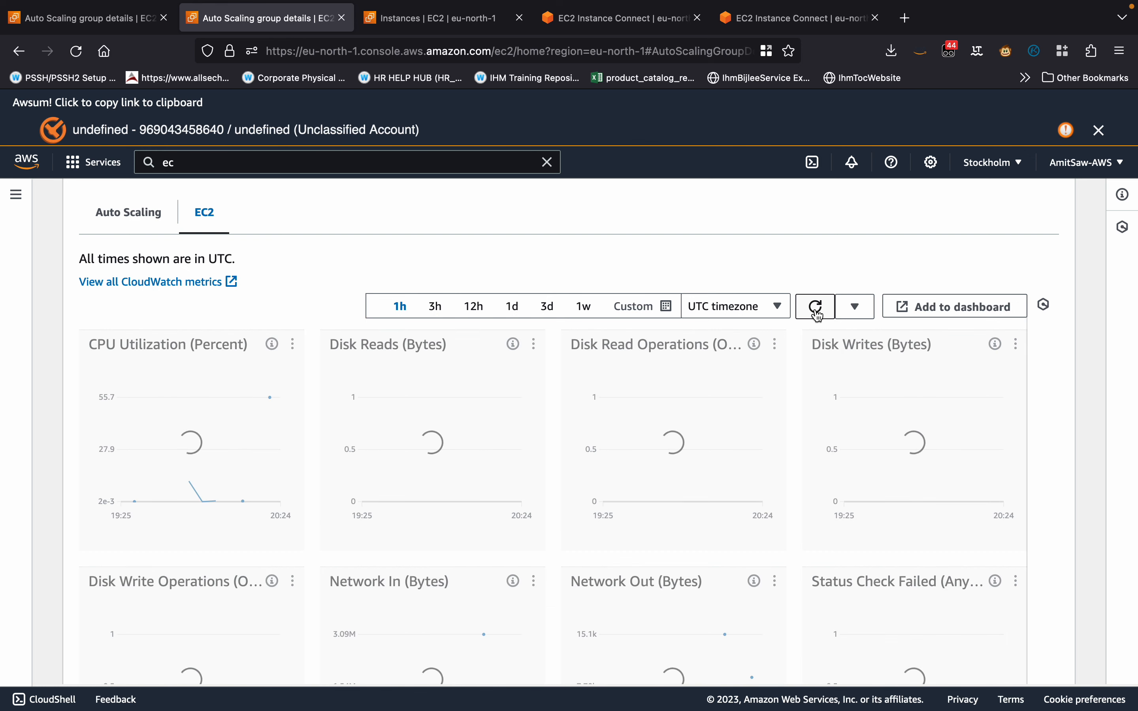
left_click(817, 311)
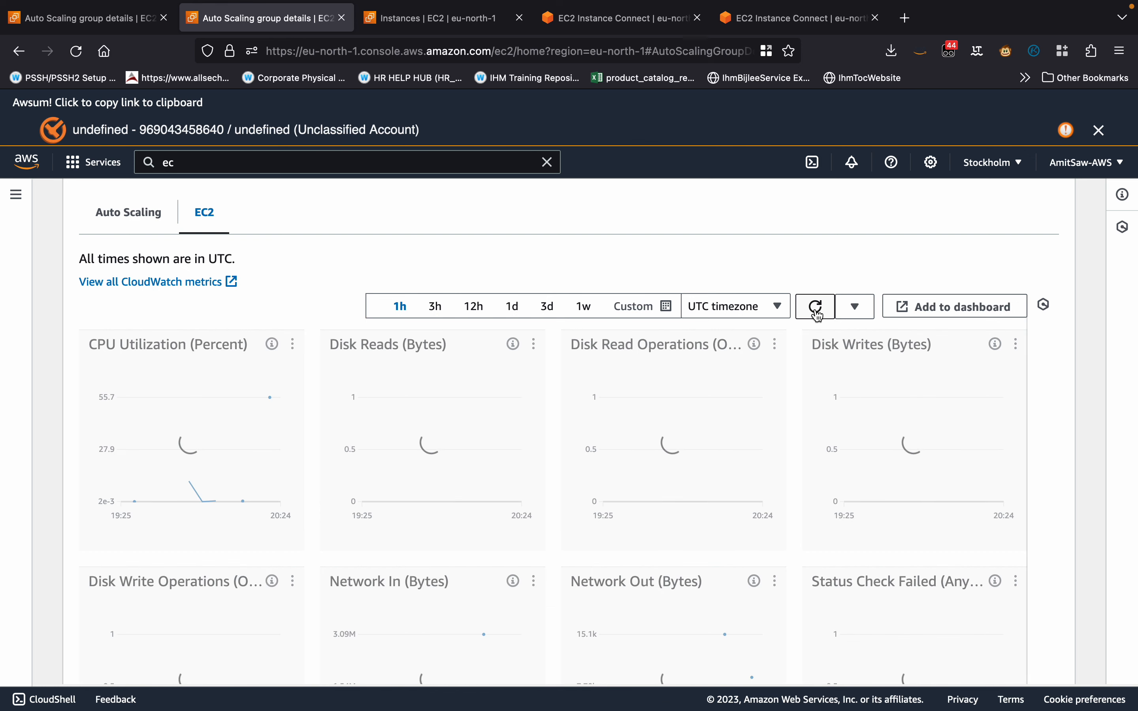
Refresh the running instances list again, plus the Auto Scaling group's EC2 metrics.
left_click(425, 19)
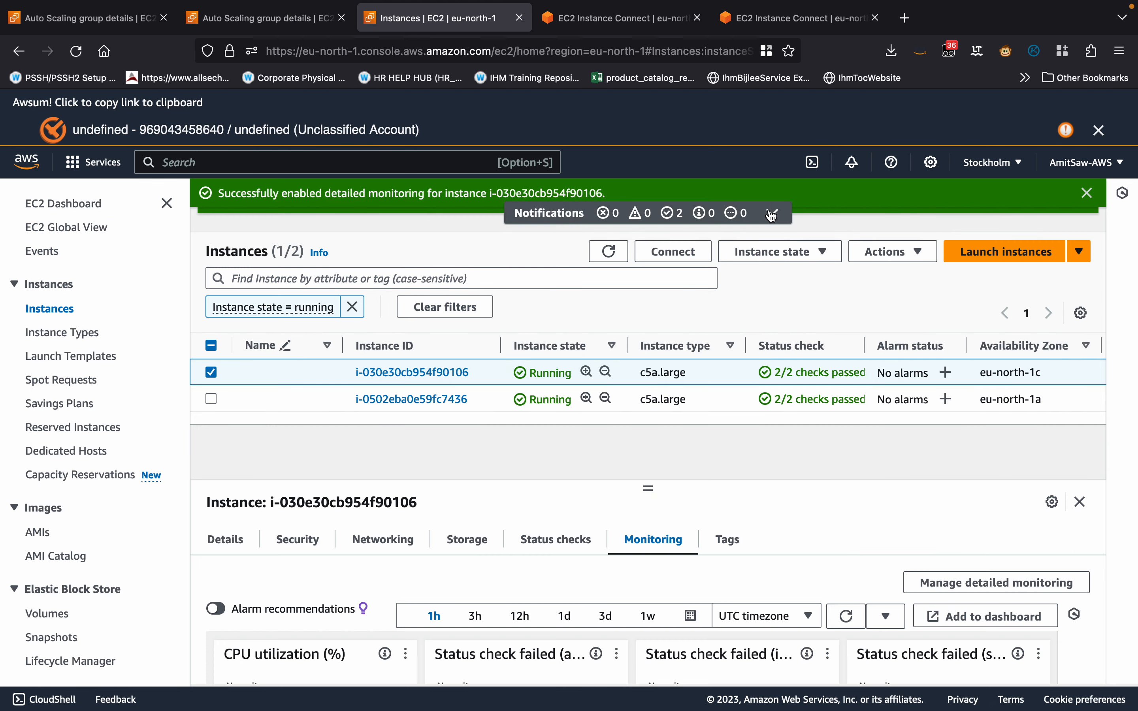
left_click(611, 252)
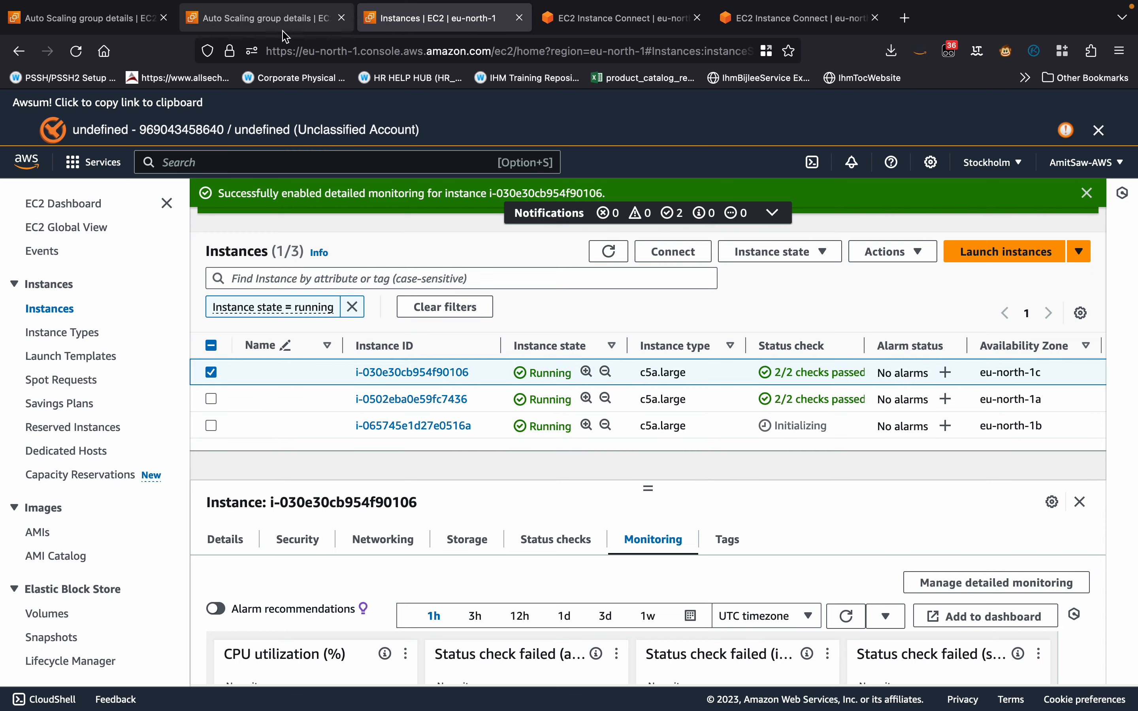
left_click(277, 19)
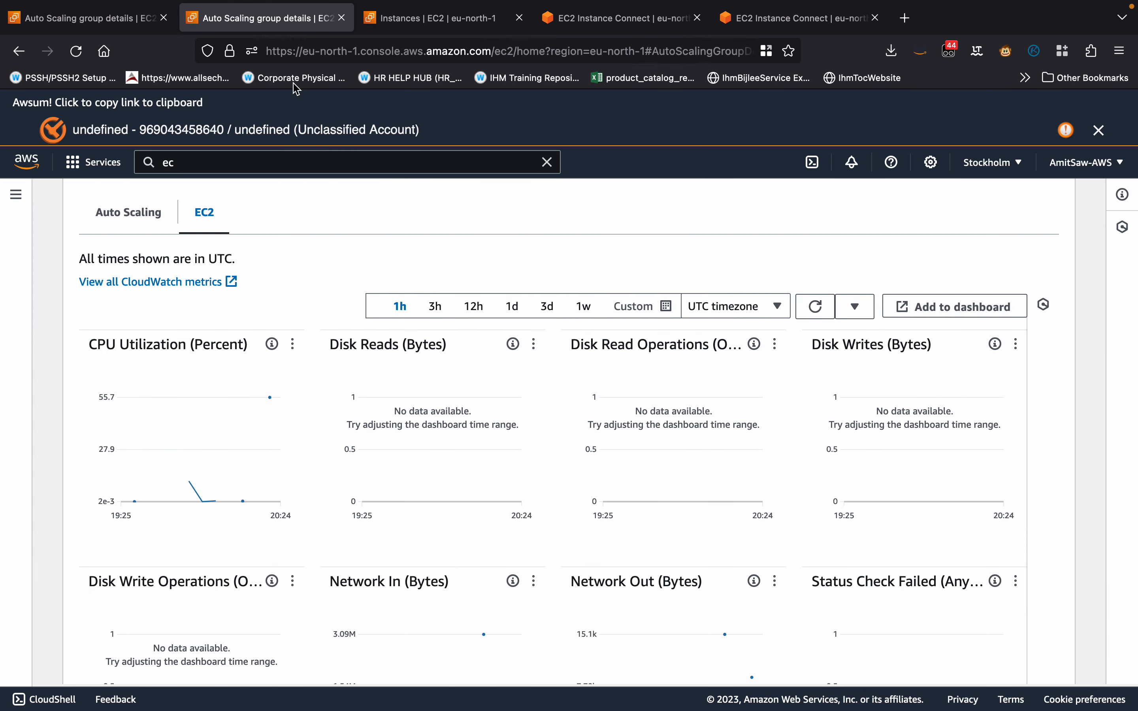
left_click(814, 307)
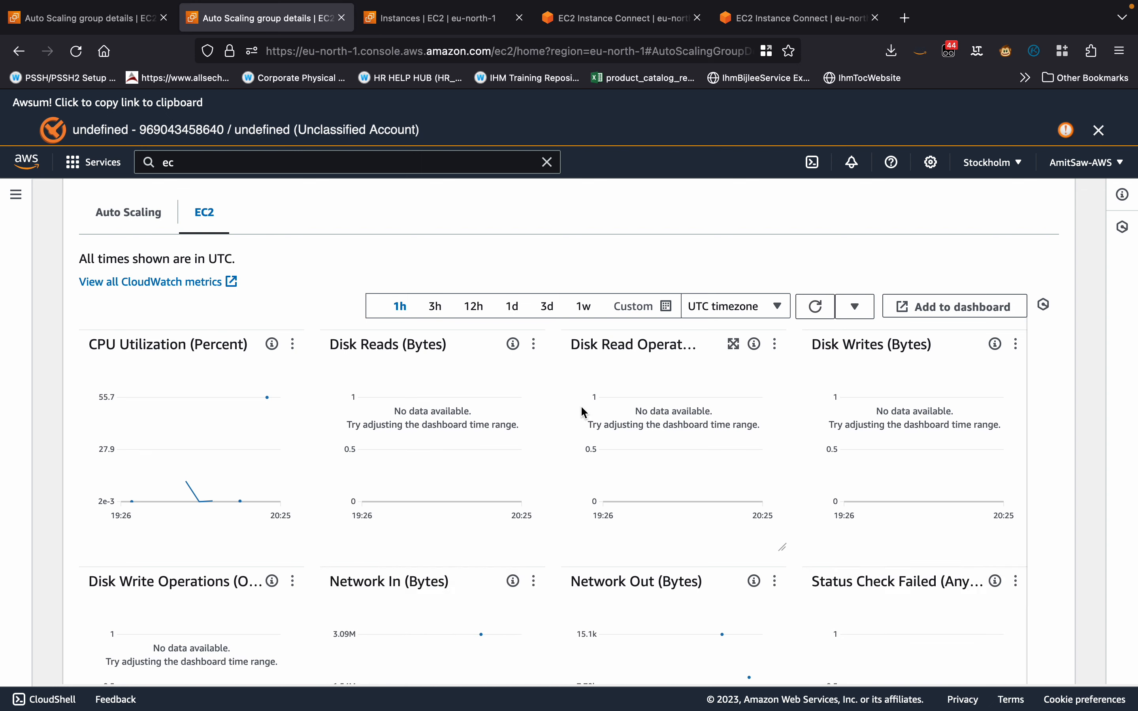
Open the Auto Scaling group's activity history and examine the latest entry's status and cause.
scroll(566, 417, "up", 3)
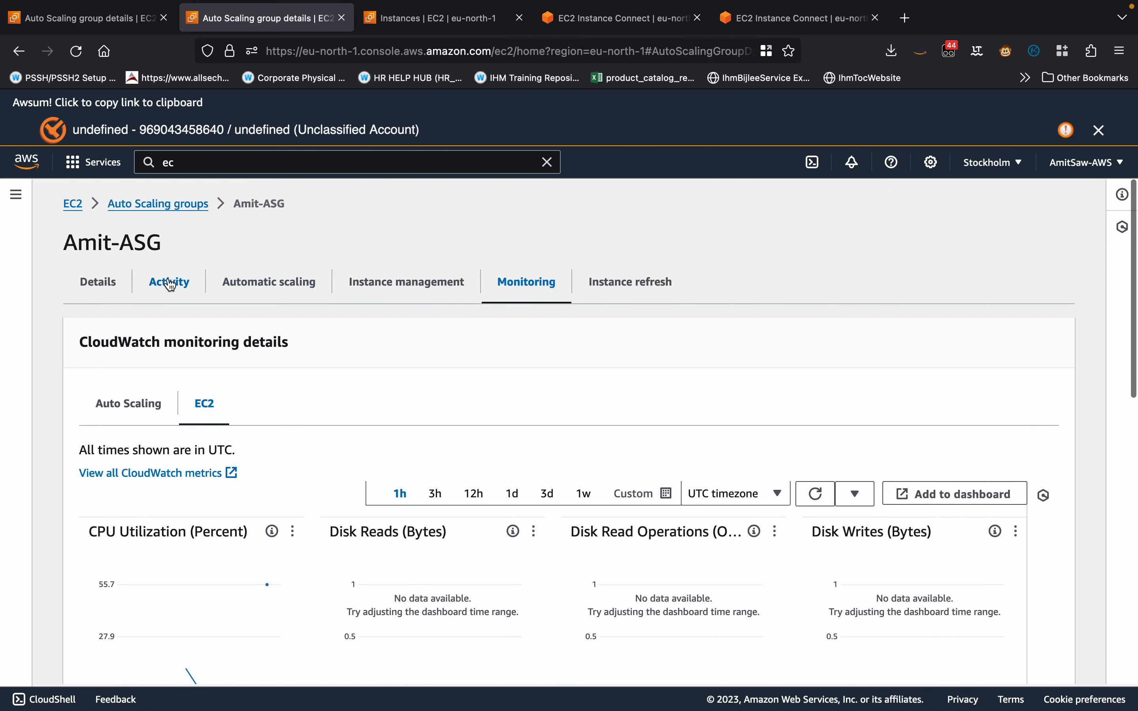
left_click(169, 284)
scroll(419, 459, "down", 5)
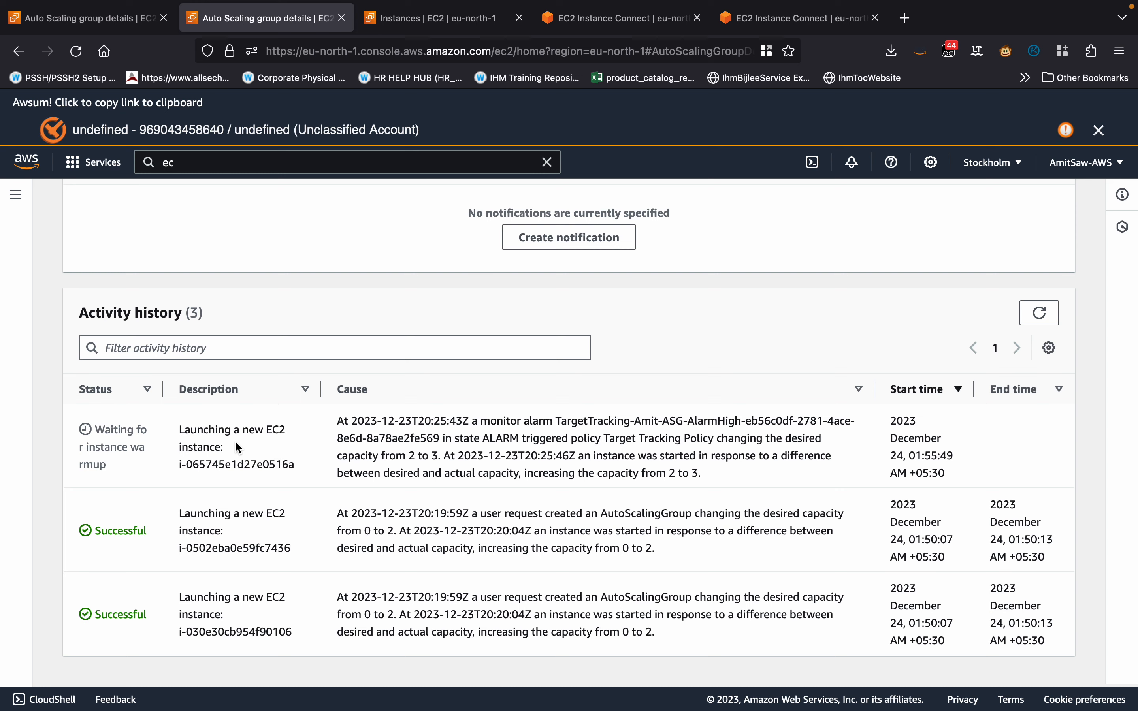
Examine the monitoring graphs of running instances i-030e30cb954f90106 and i-0502eba0e59fc7436.
scroll(236, 444, "up", 5)
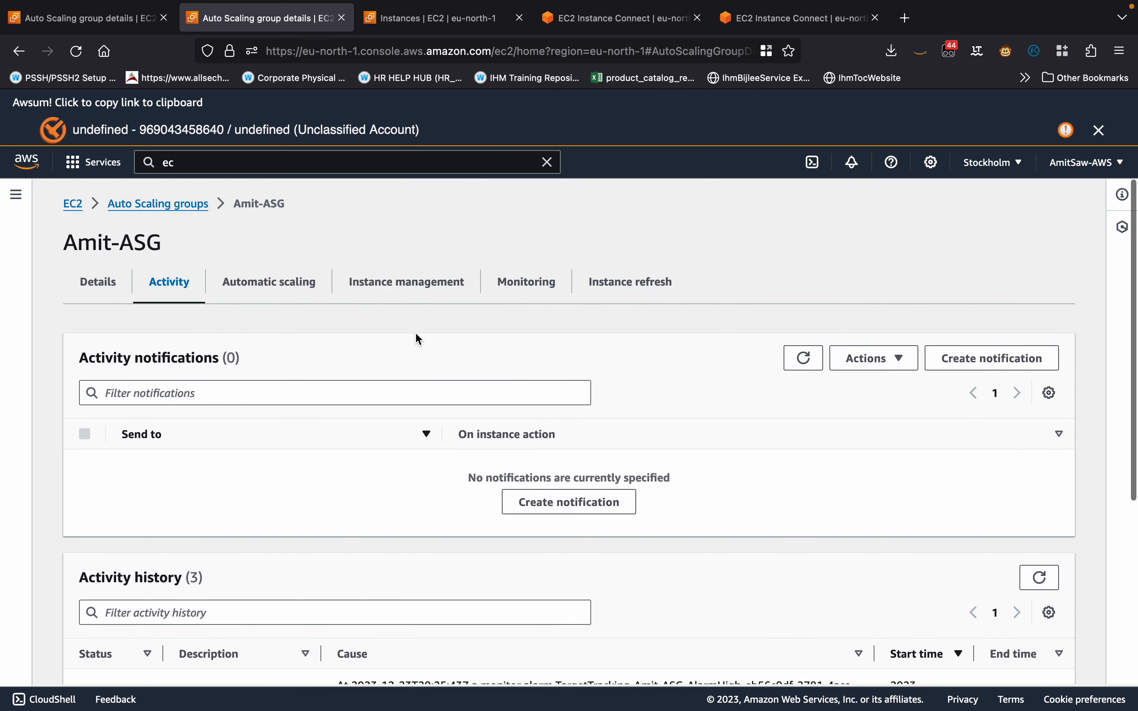
left_click(386, 23)
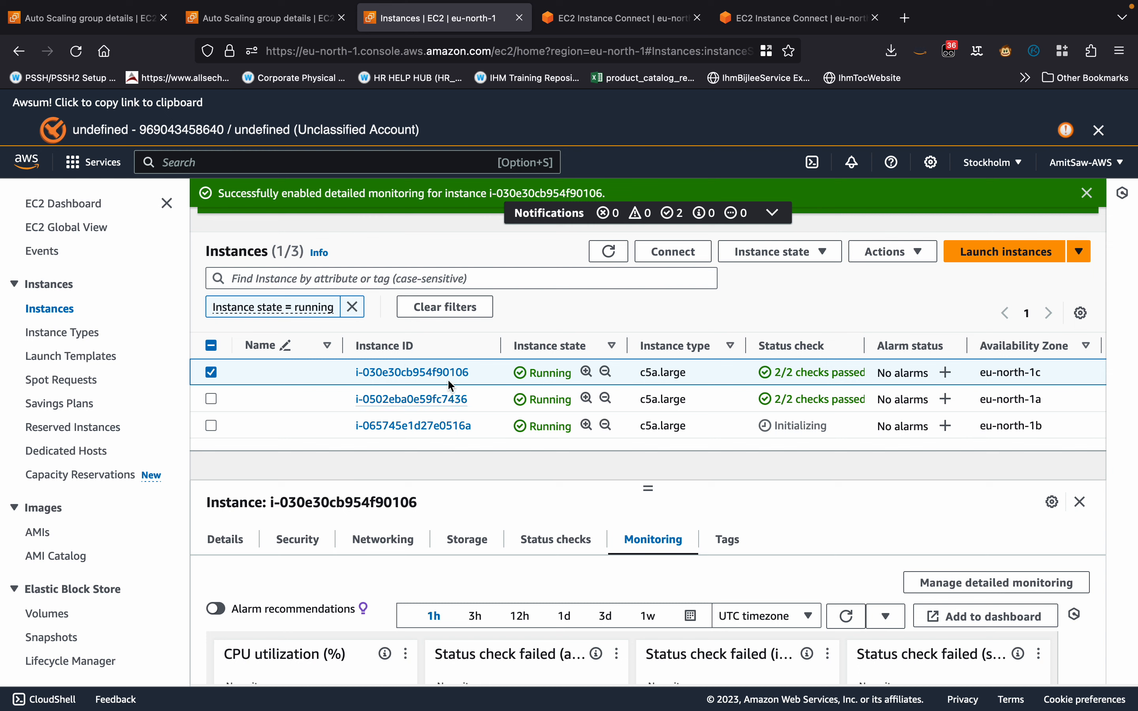
scroll(431, 554, "down", 2)
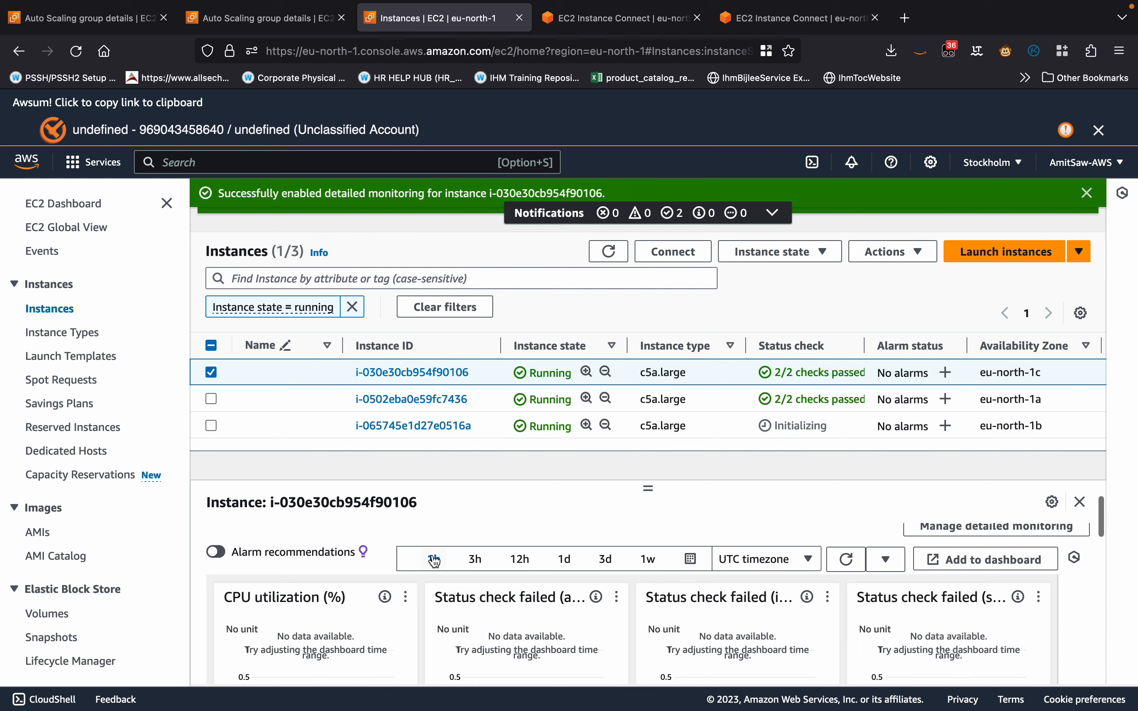
scroll(434, 560, "up", 1)
left_click(489, 401)
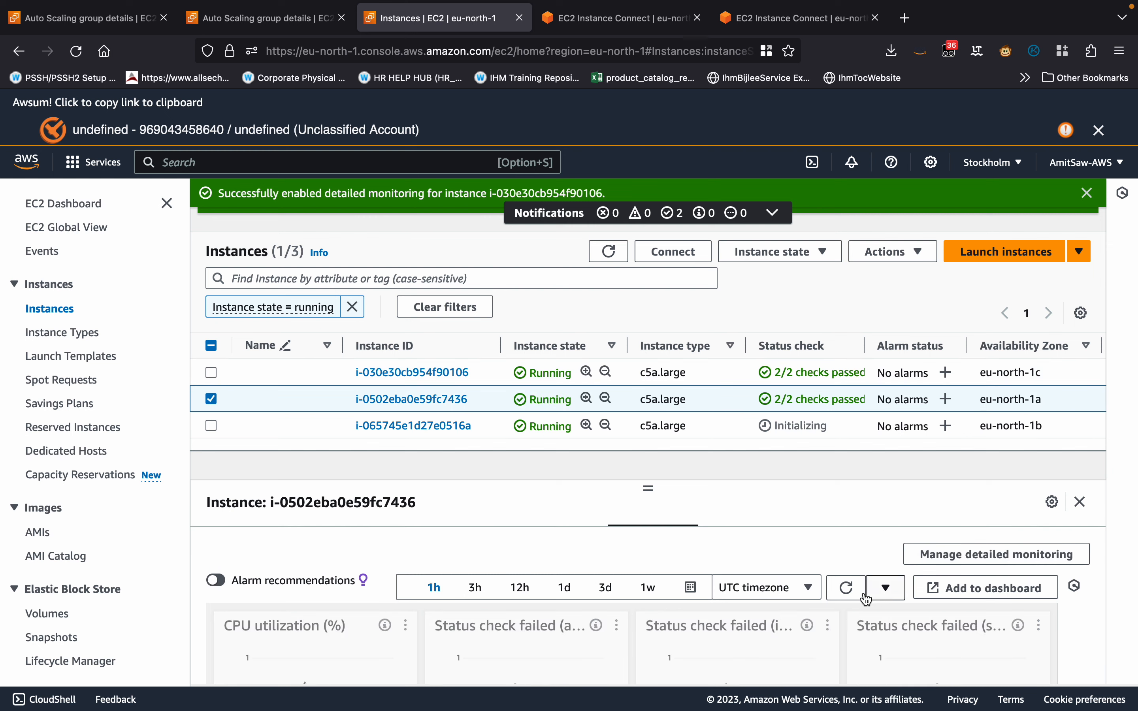
scroll(708, 561, "down", 3)
scroll(710, 562, "up", 2)
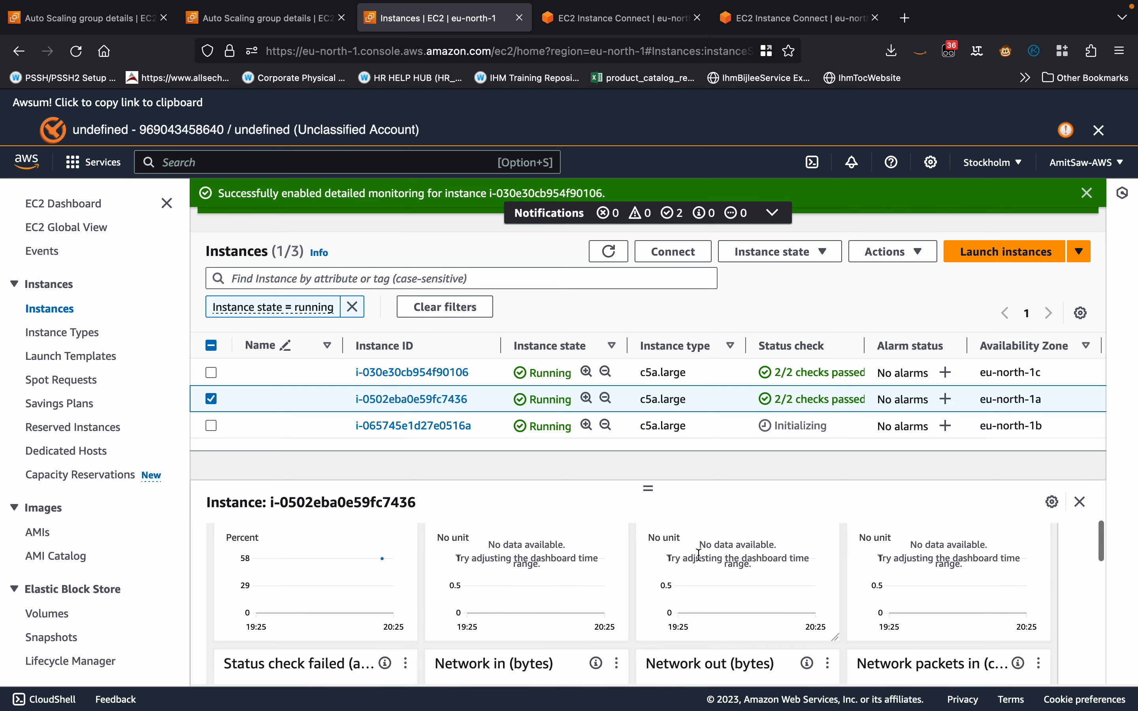
Refresh the monitoring graphs of the newest instance, i-065745e1d27e0516a, and compare them with those of the two original instances.
left_click(488, 428)
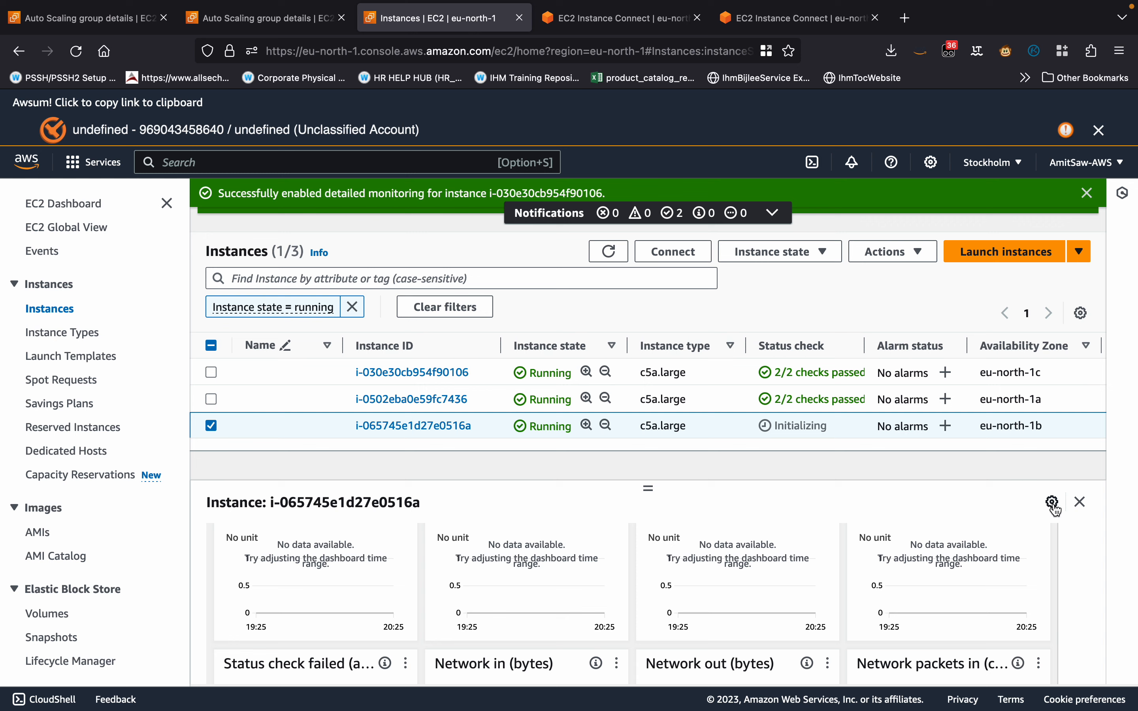
scroll(997, 510, "up", 5)
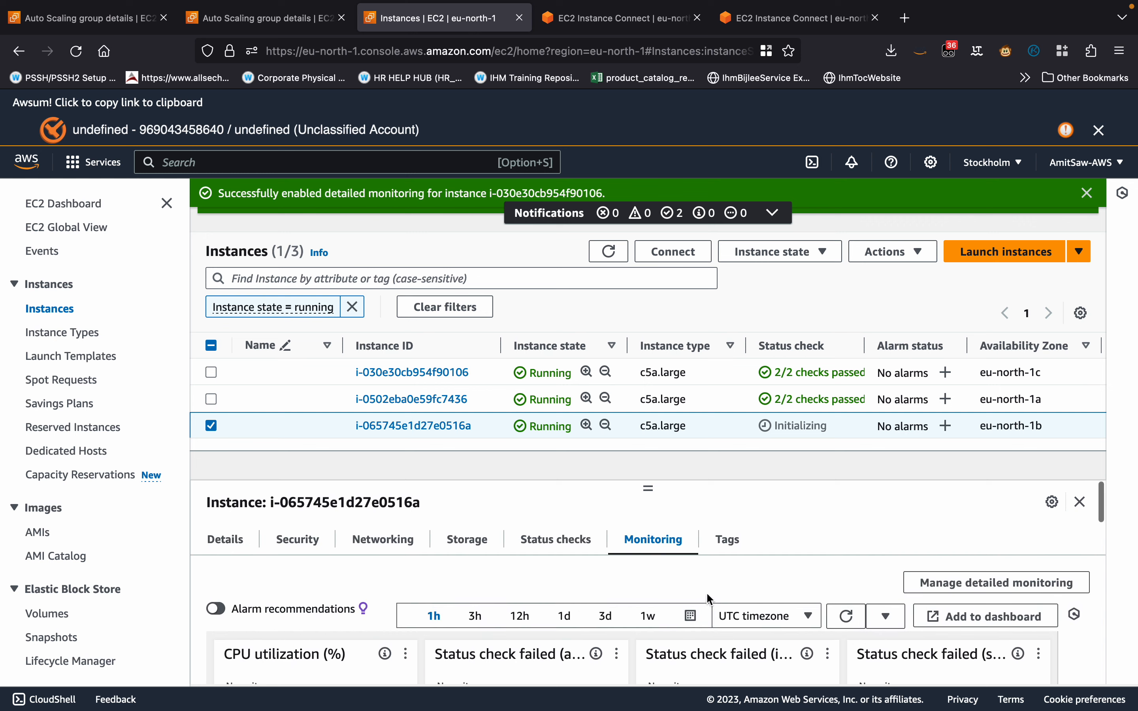
left_click(846, 617)
scroll(626, 546, "down", 2)
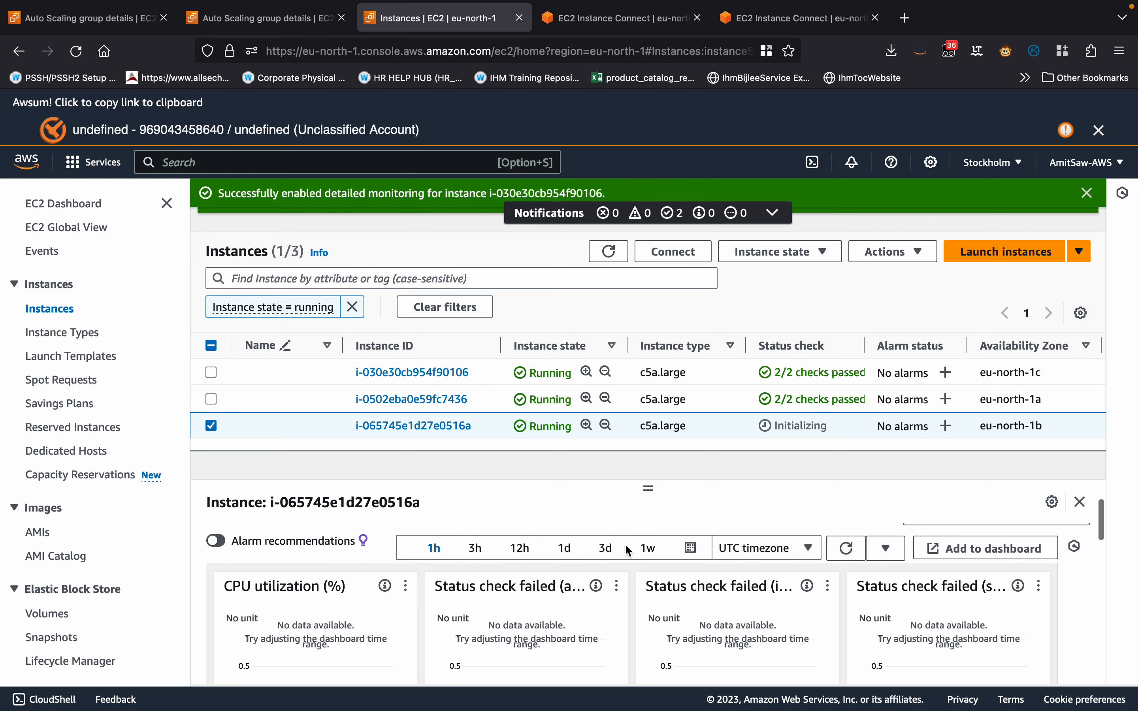
left_click(476, 403)
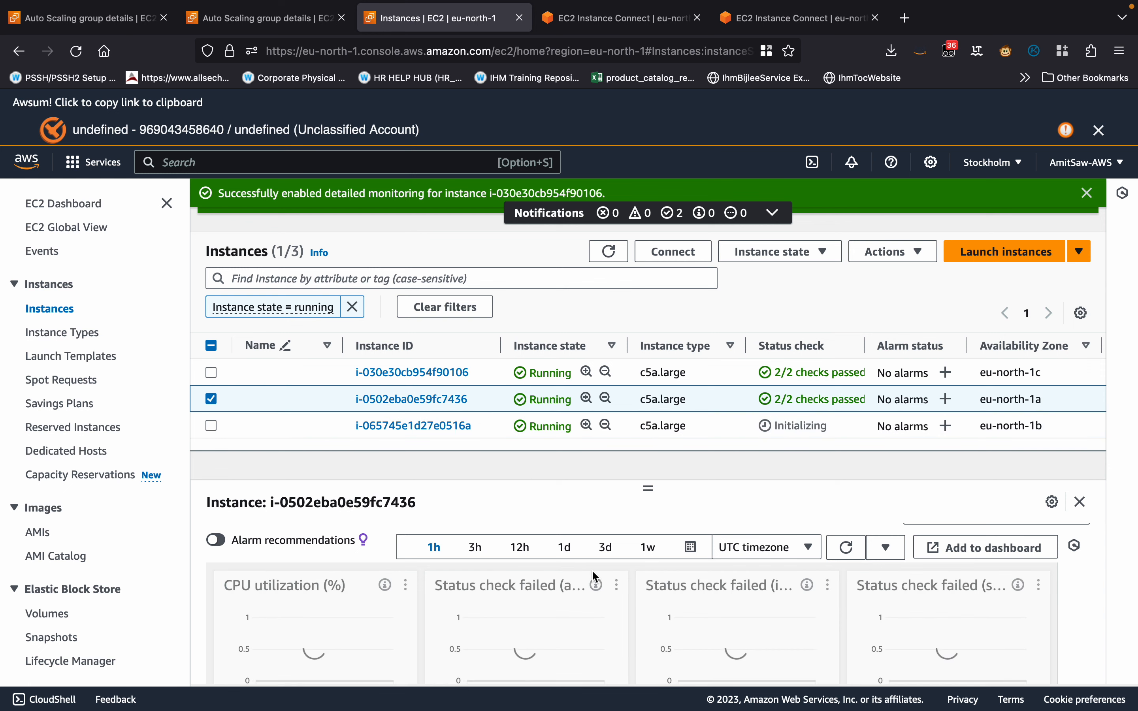
left_click(485, 374)
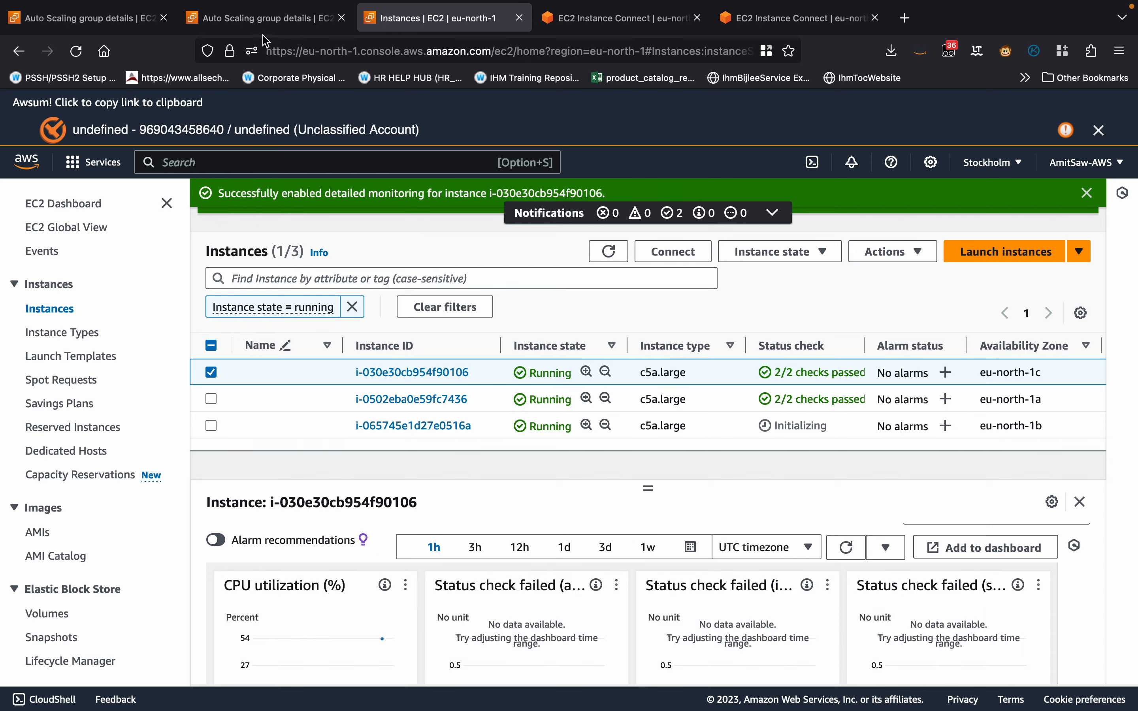
Show the Auto Scaling group's EC2 metrics over 1h, refresh them repeatedly and inspect the latest CPU Utilization data point.
left_click(265, 19)
scroll(376, 421, "down", 7)
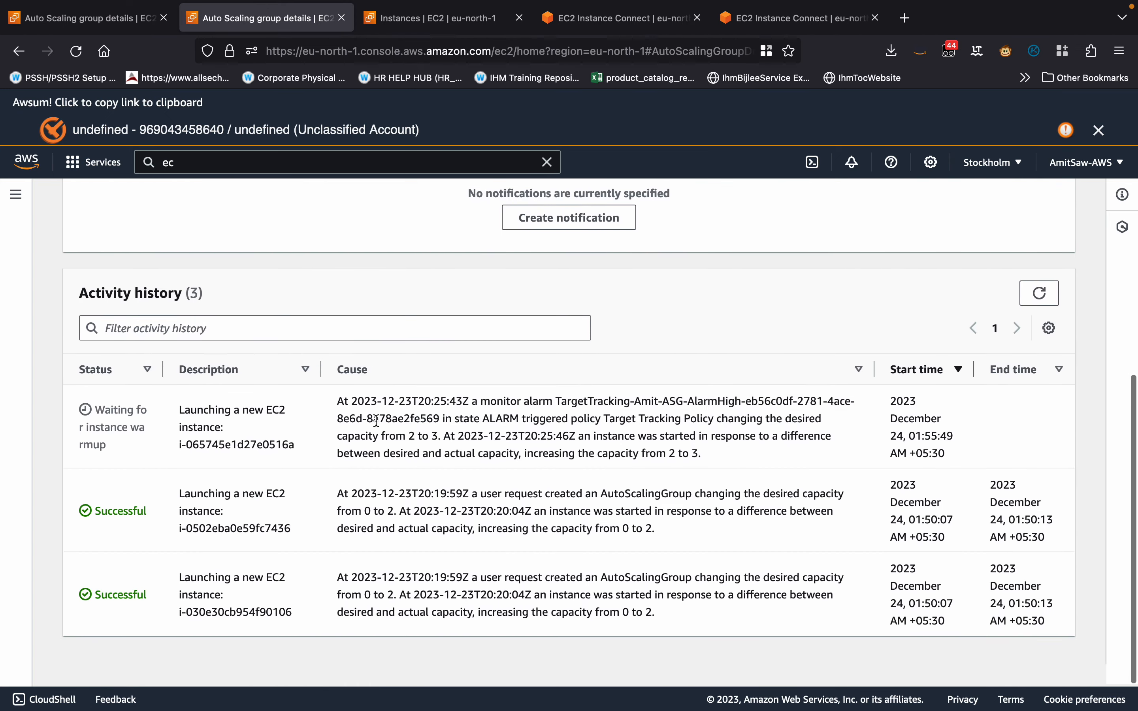
scroll(376, 421, "up", 7)
left_click(536, 282)
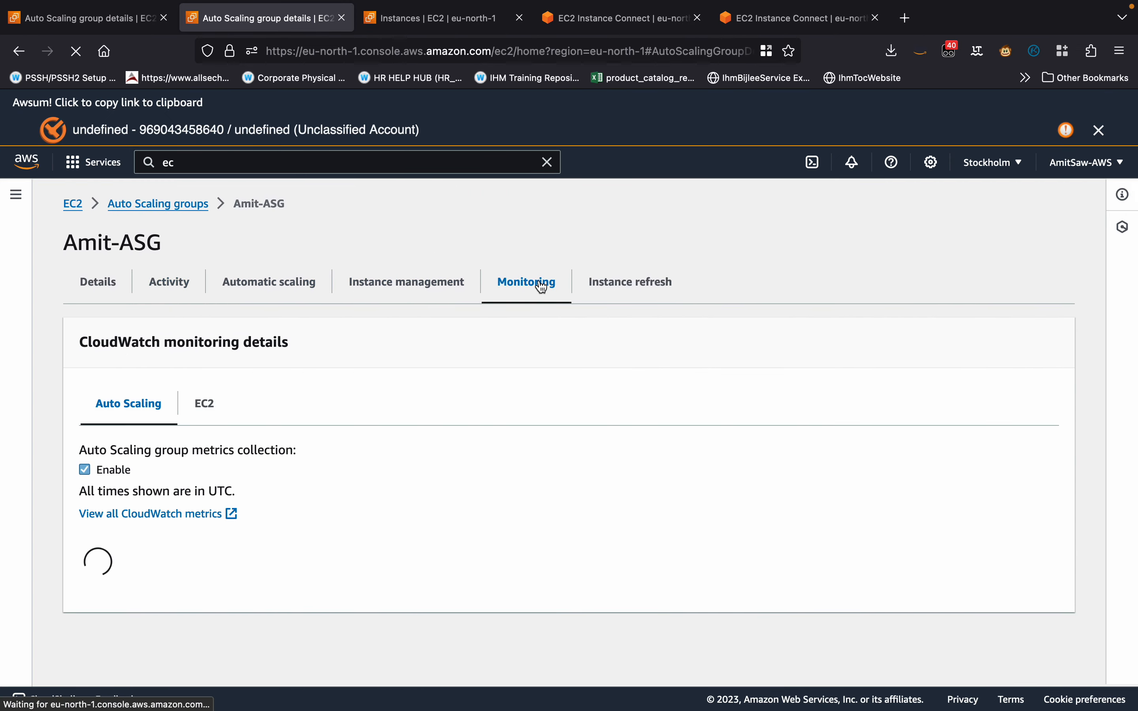
left_click(203, 413)
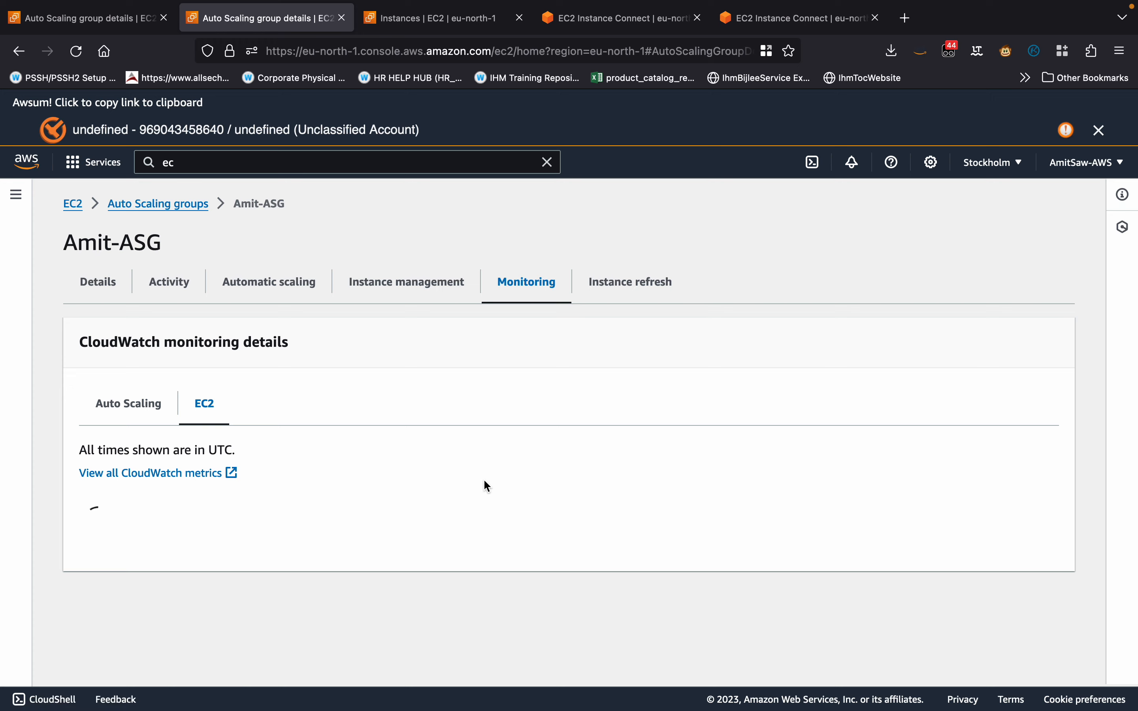
scroll(527, 482, "down", 6)
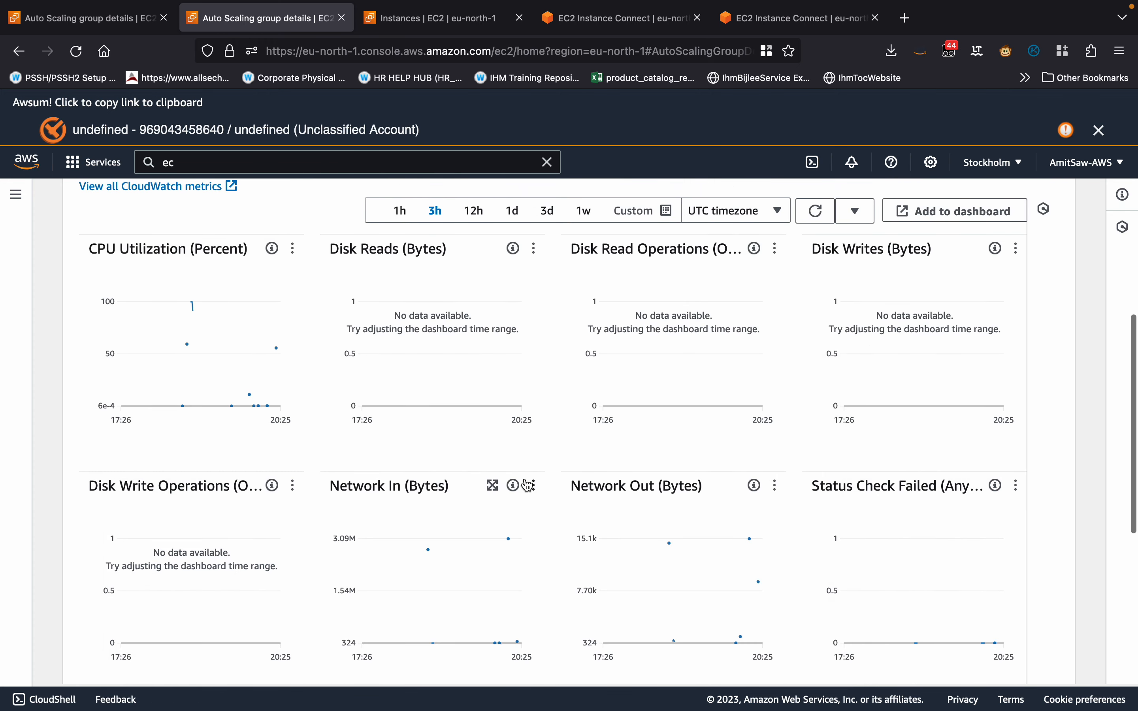
left_click(400, 212)
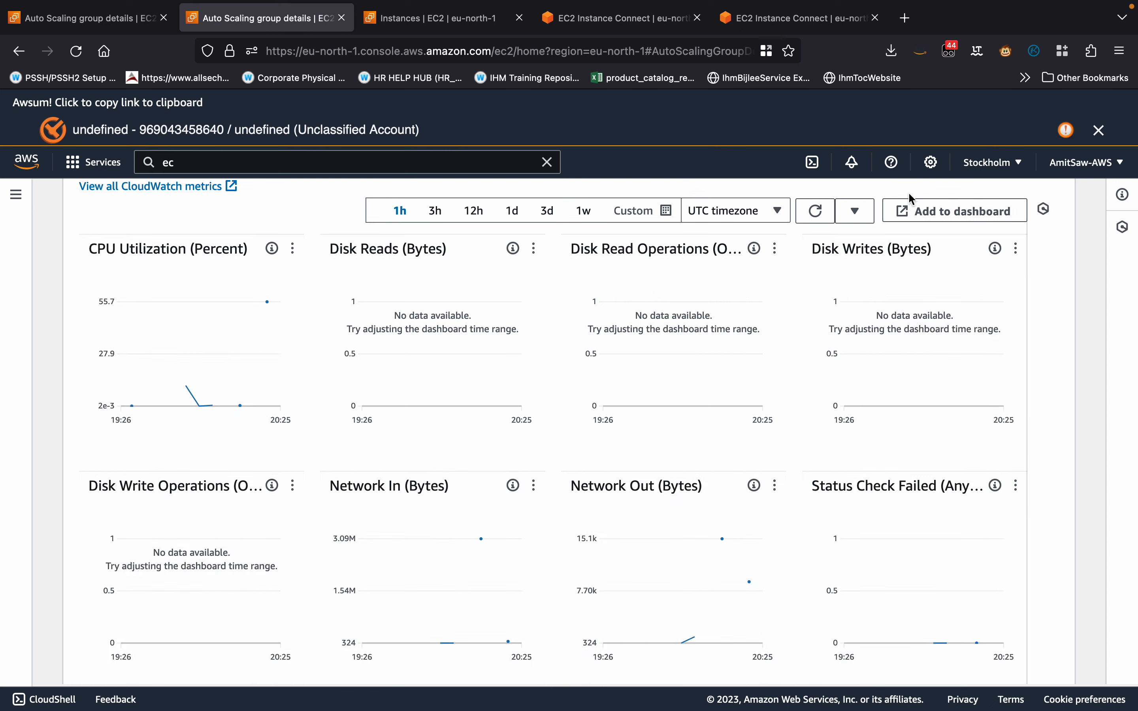
left_click(809, 215)
left_click(810, 215)
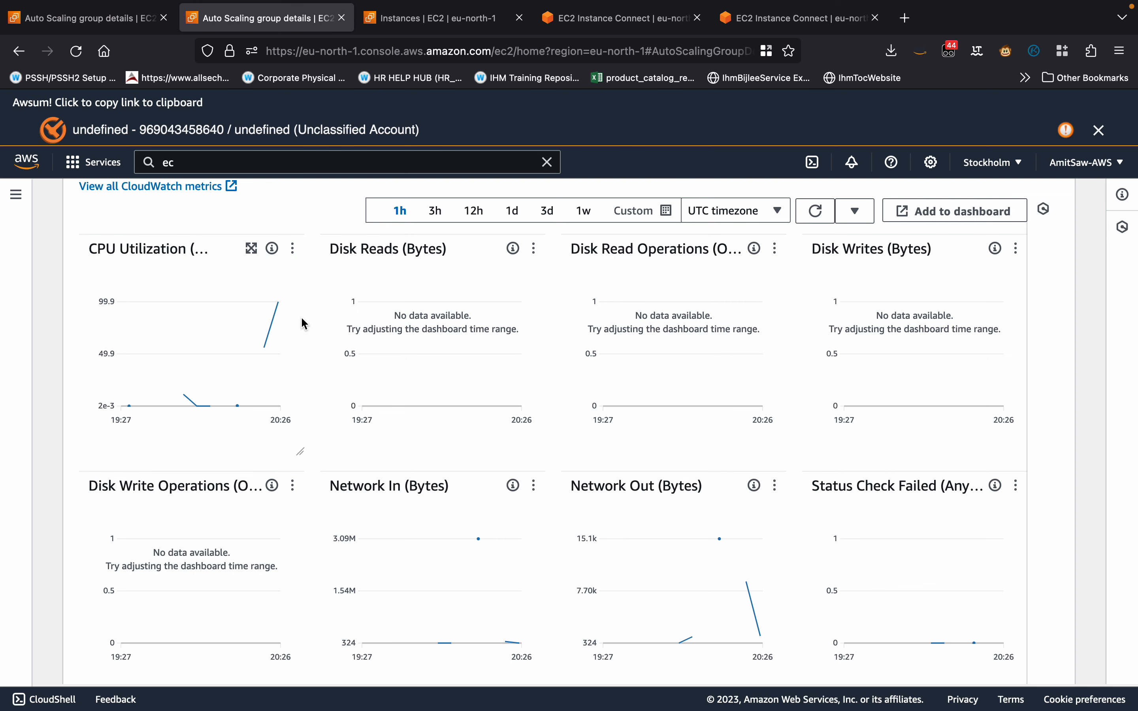
scroll(302, 320, "up", 1)
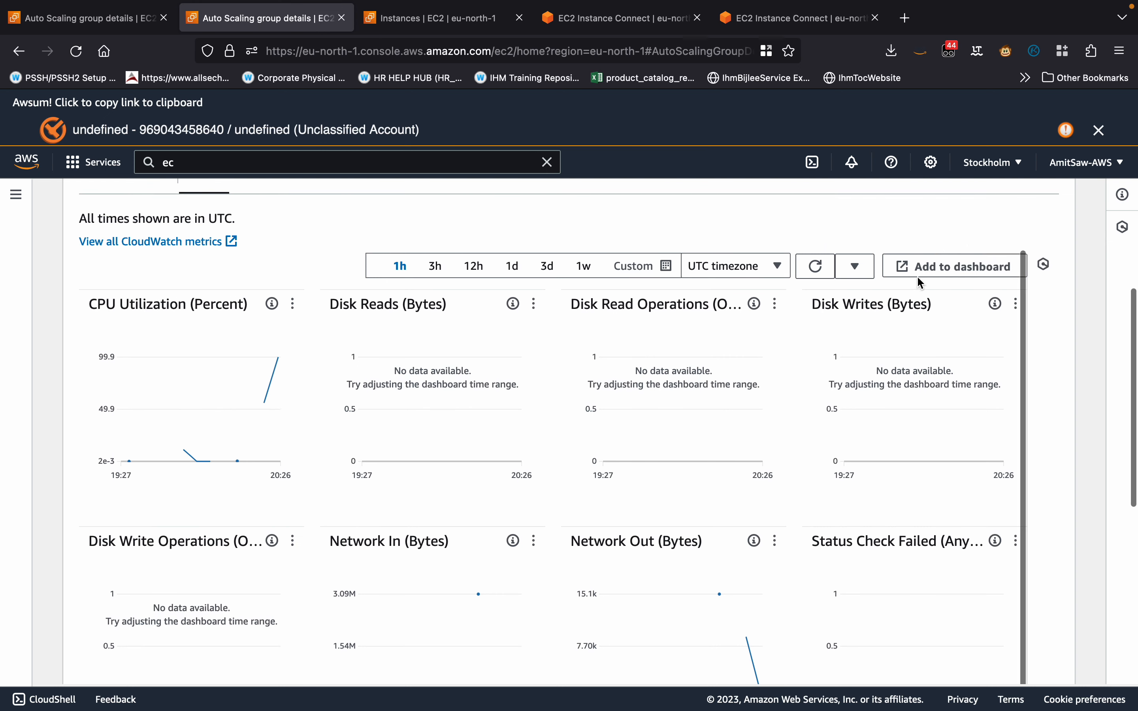
left_click(815, 267)
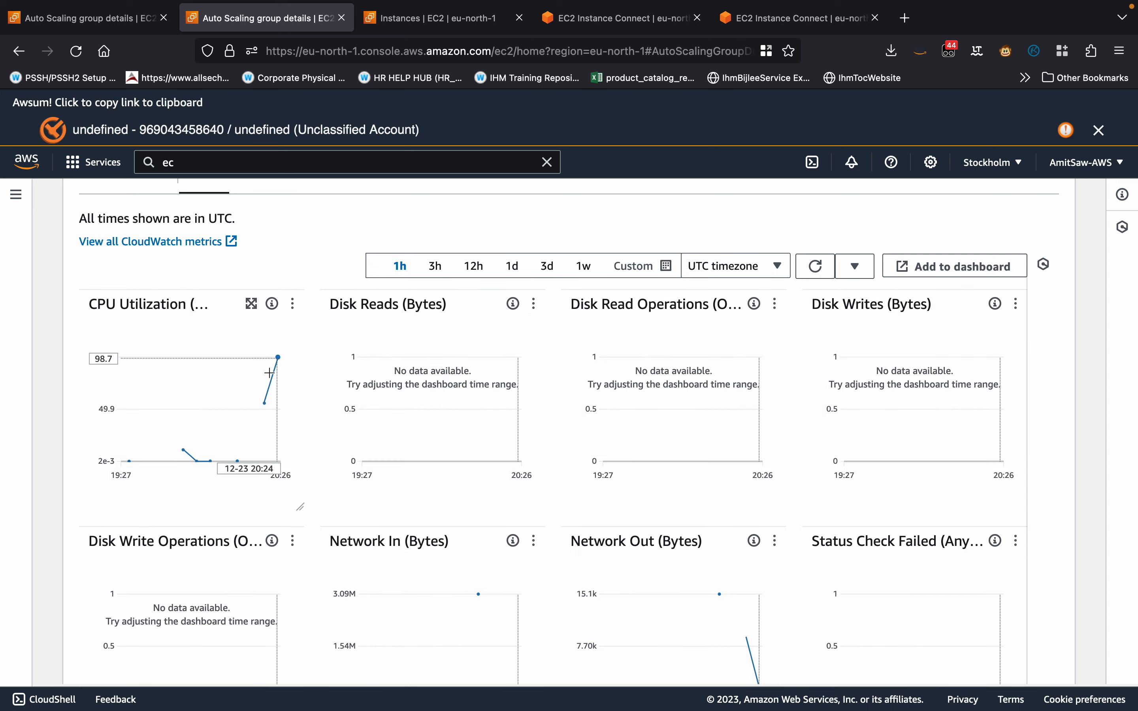
mouse_move(279, 358)
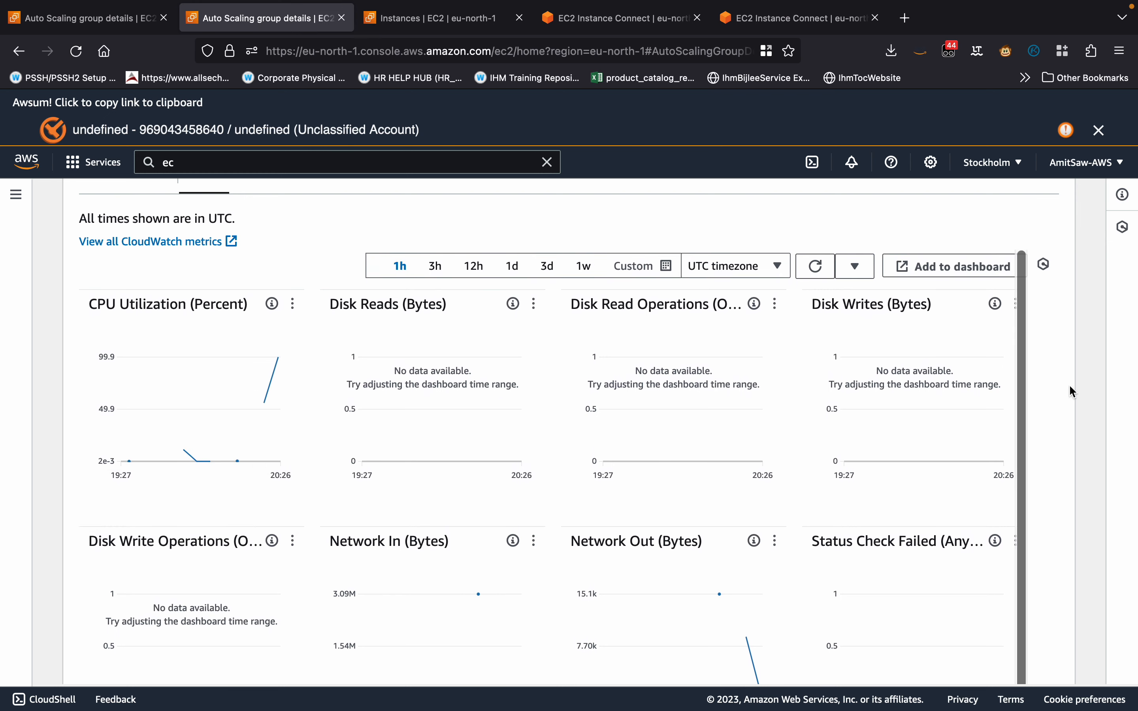
Reopen the Auto Scaling group's activity history and examine the descriptions and causes of the two most recent launches.
scroll(1069, 388, "up", 5)
left_click(171, 296)
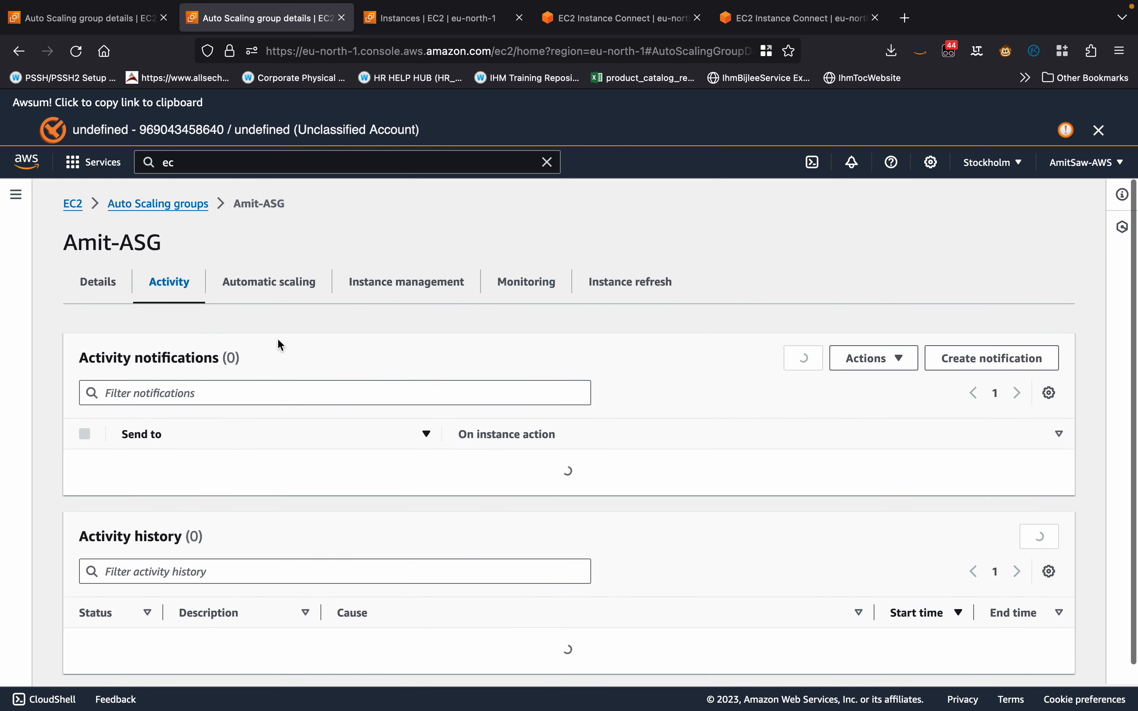
scroll(212, 339, "down", 6)
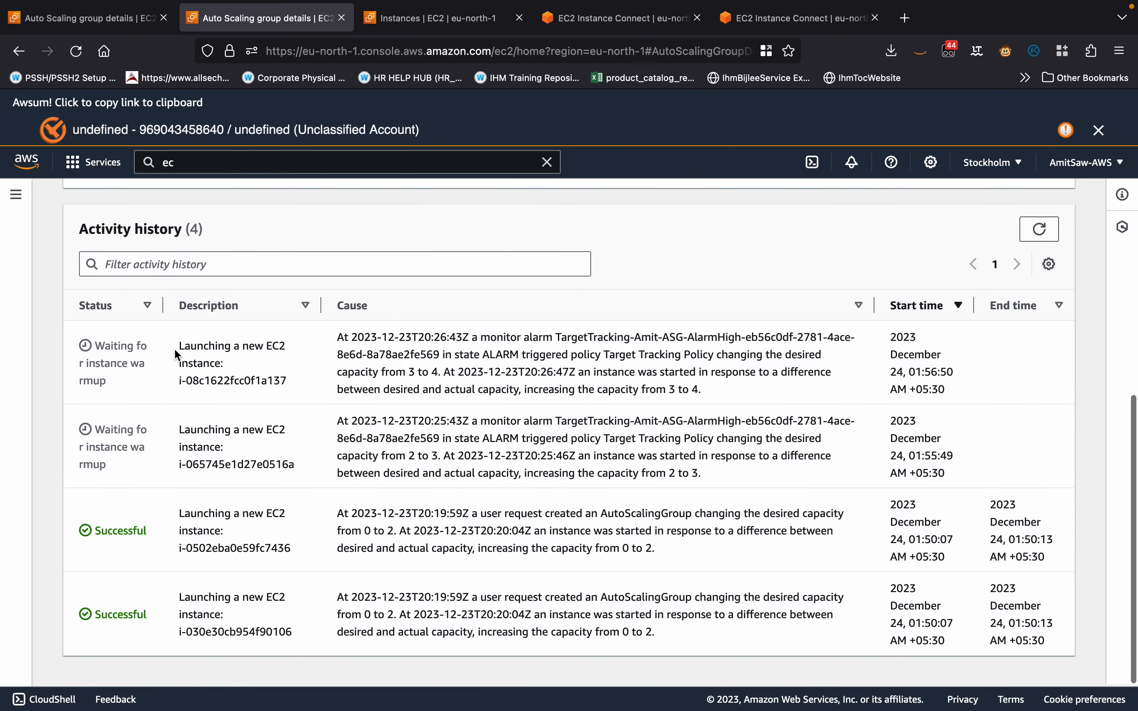
left_click_drag(175, 347, 351, 455)
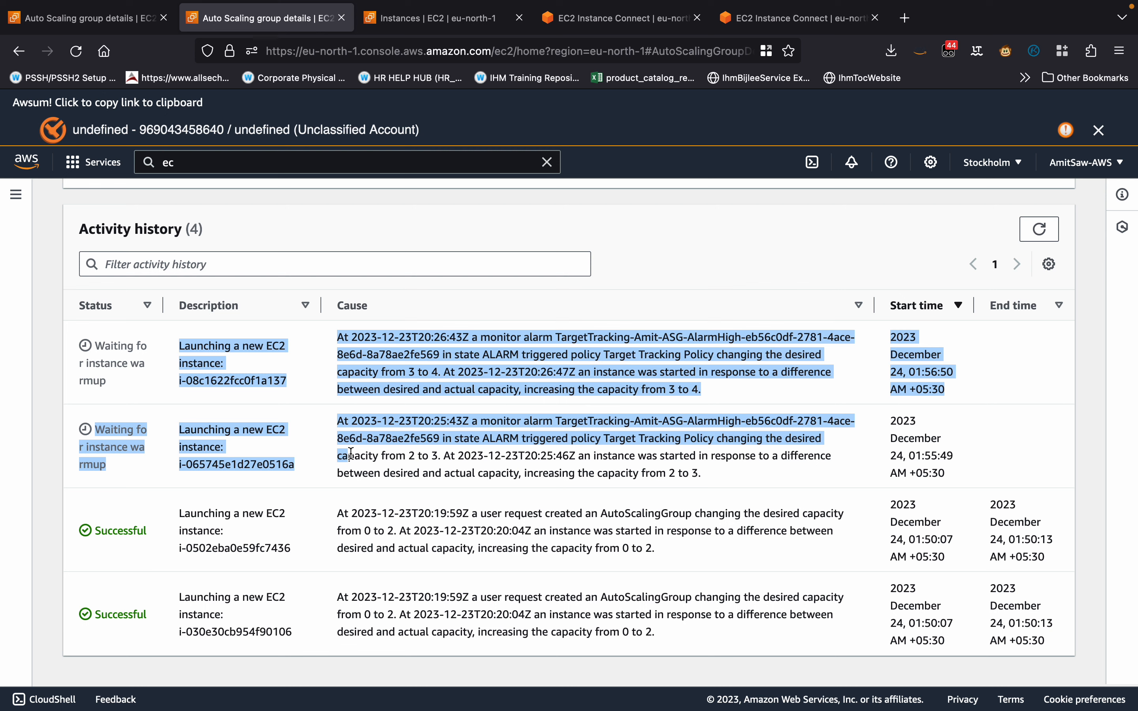
left_click(301, 414)
scroll(302, 414, "up", 1)
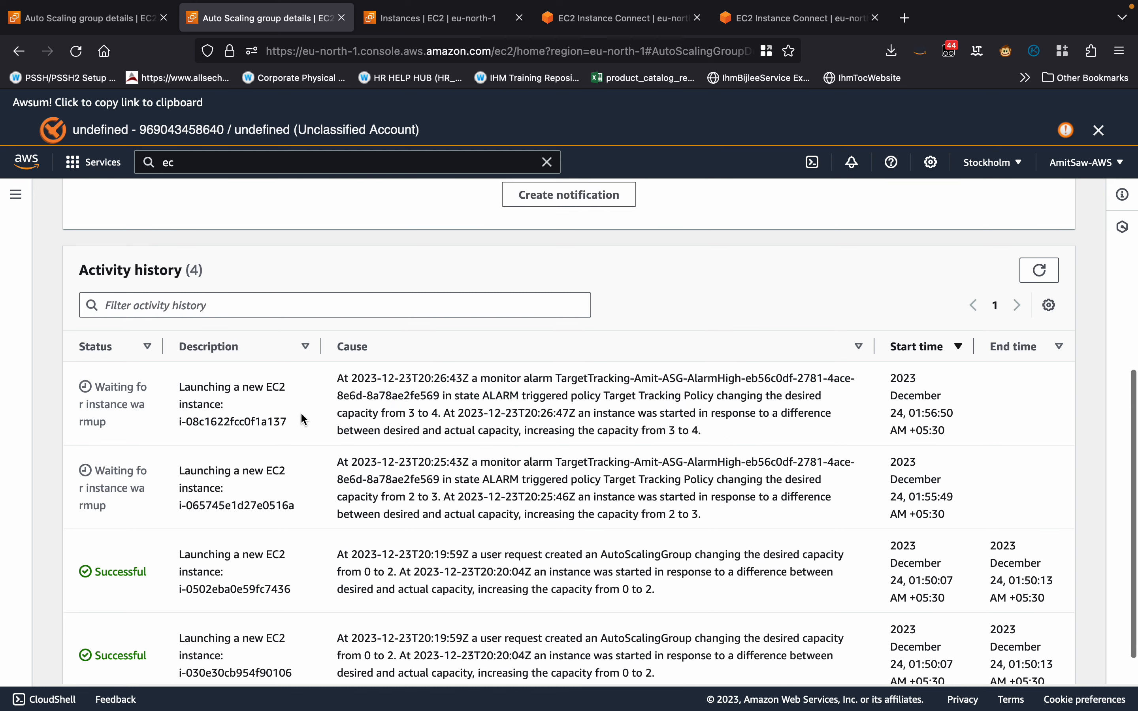
scroll(270, 442, "up", 5)
scroll(270, 439, "down", 6)
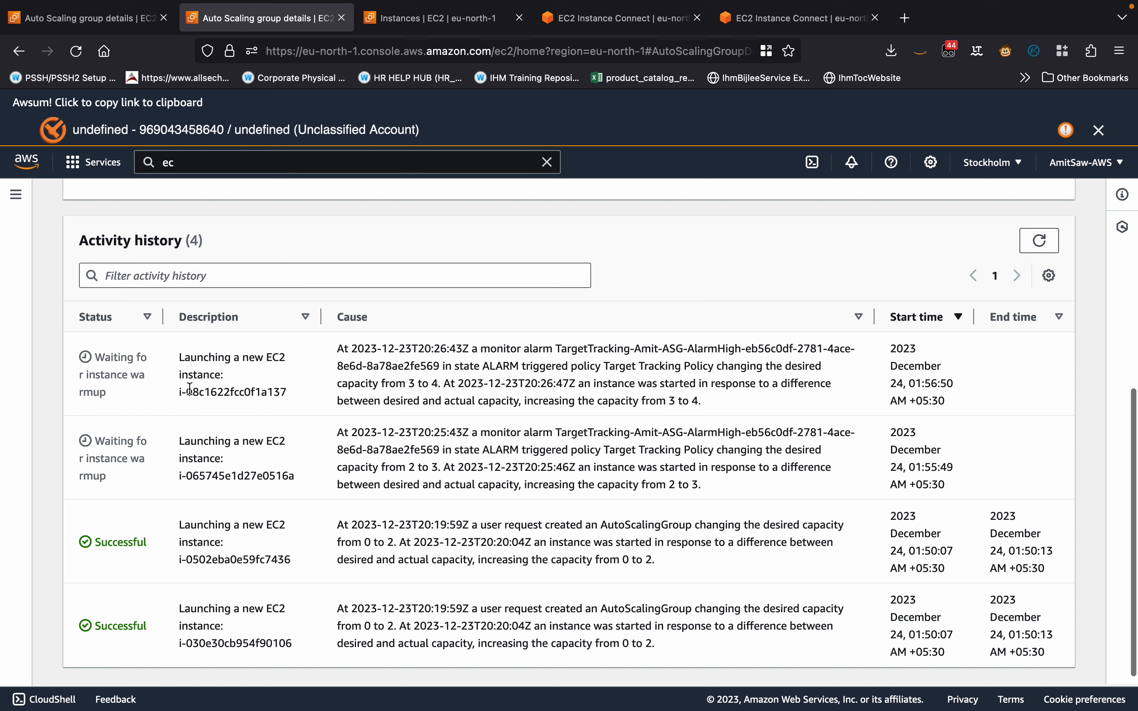
scroll(216, 420, "up", 8)
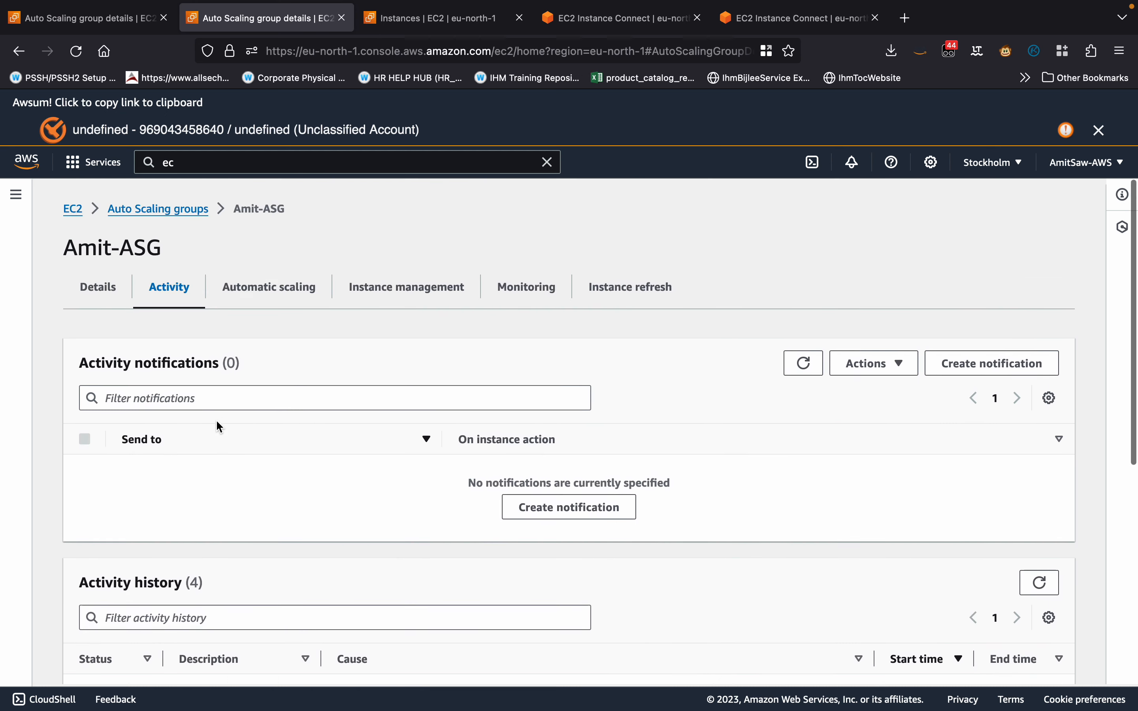
Refresh the running instances list to check for the newly launched instance.
left_click(393, 19)
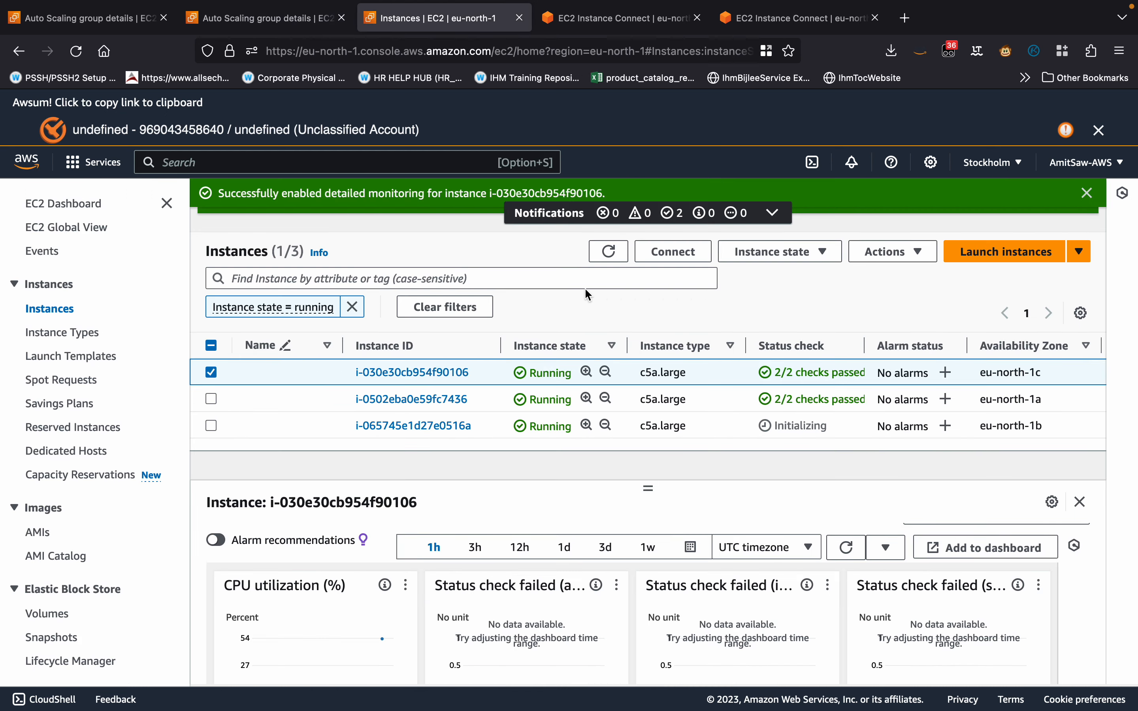
left_click(608, 252)
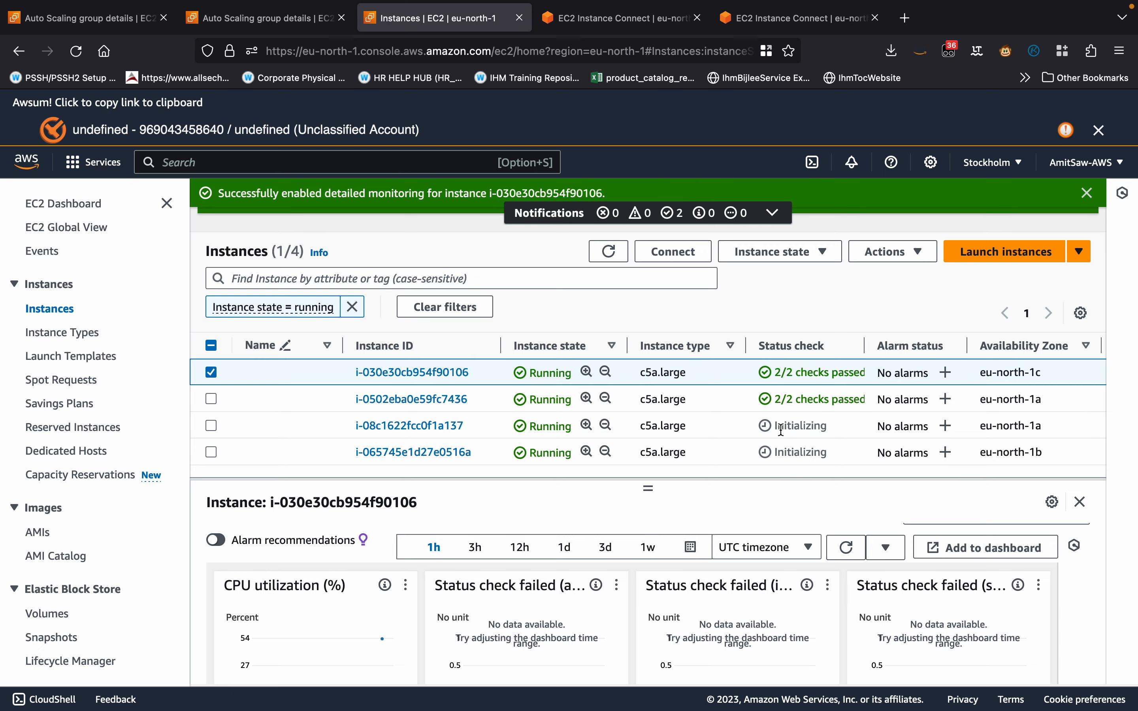
key("super+shift+5")
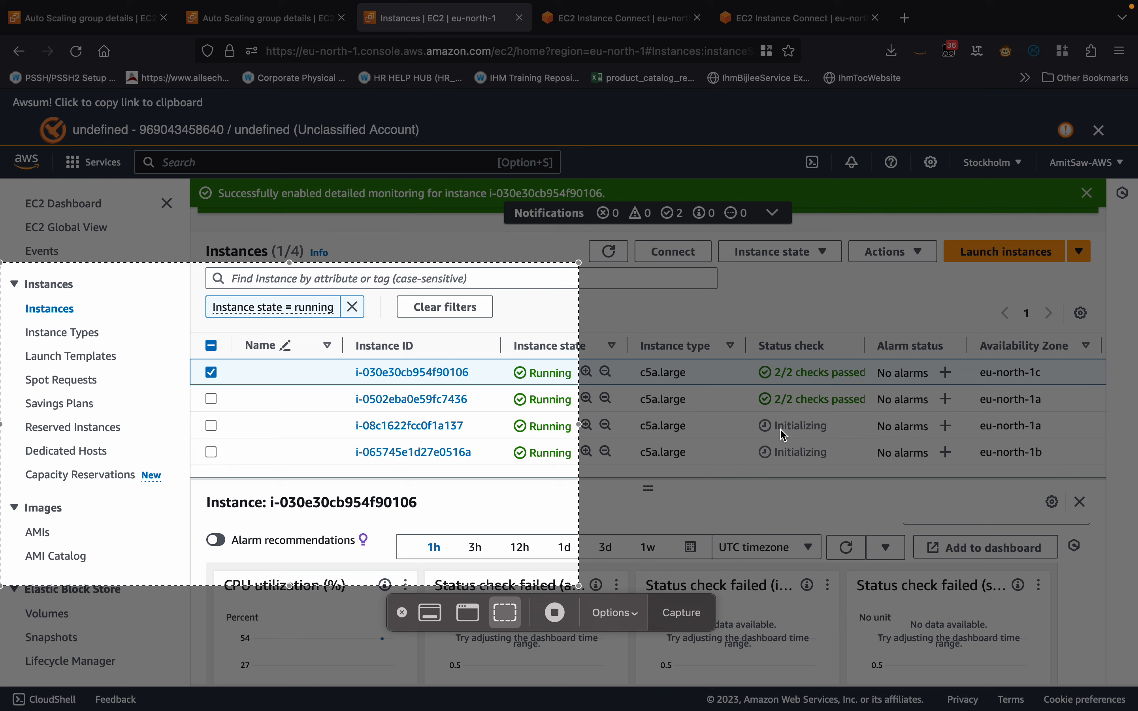